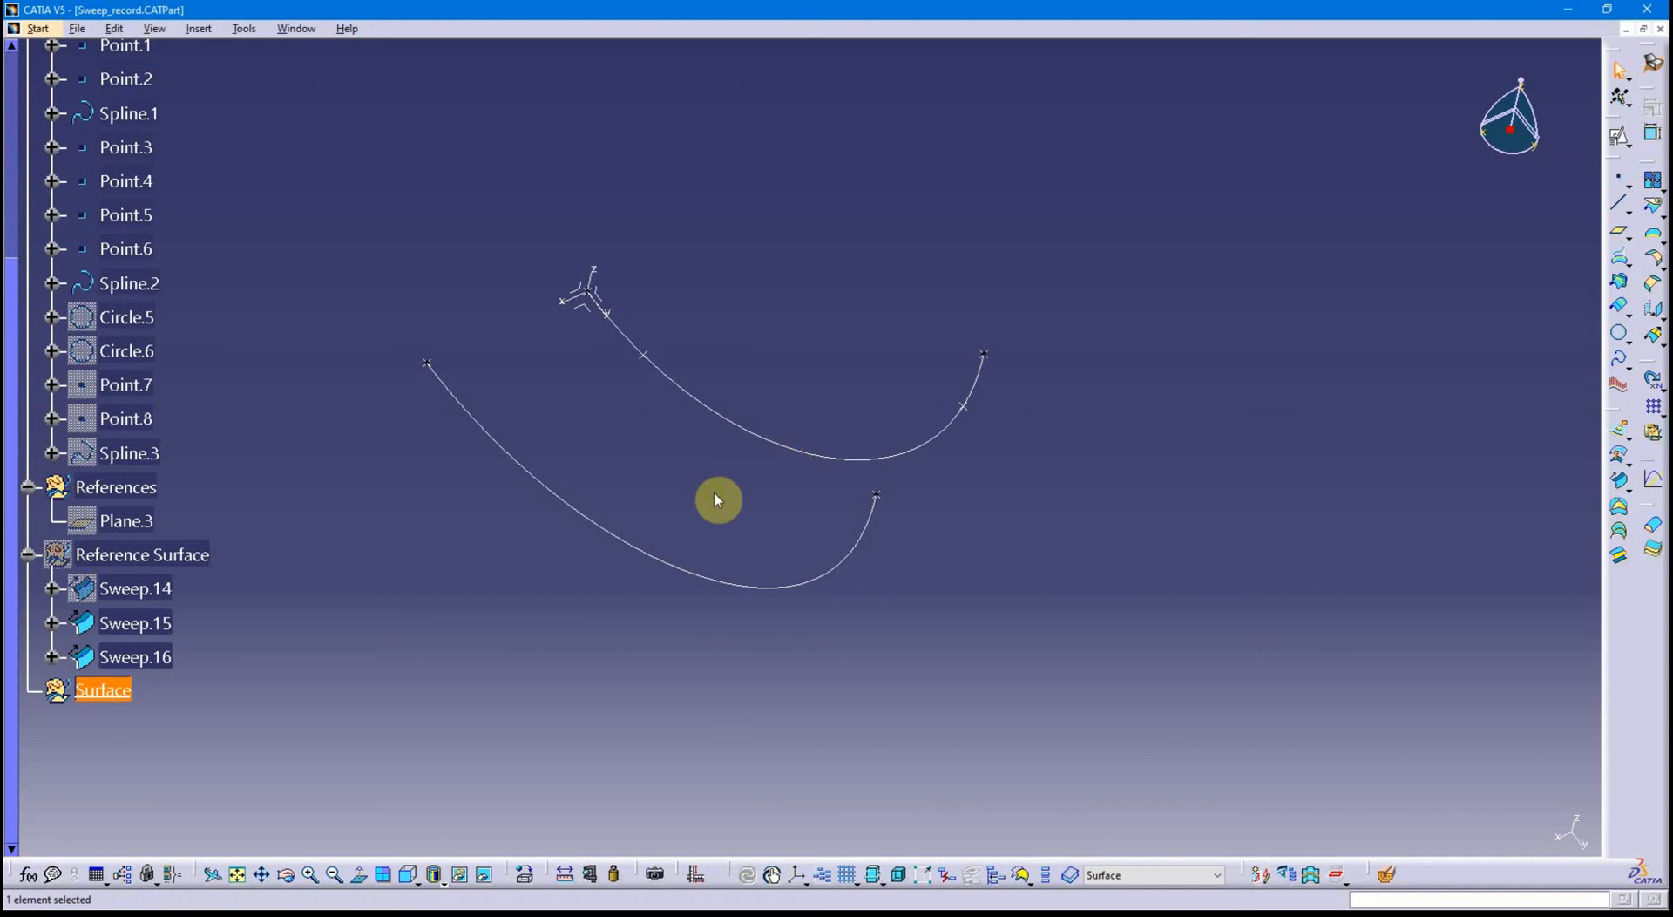
Examine the two open spline curves from several angles and review the part's construction elements.
mouse_move(708, 508)
middle_down()
mouse_move(735, 485)
mouse_move(713, 485)
mouse_move(729, 464)
mouse_move(711, 481)
middle_up()
scroll(631, 523, up, 1)
middle_drag(644, 585, 699, 673)
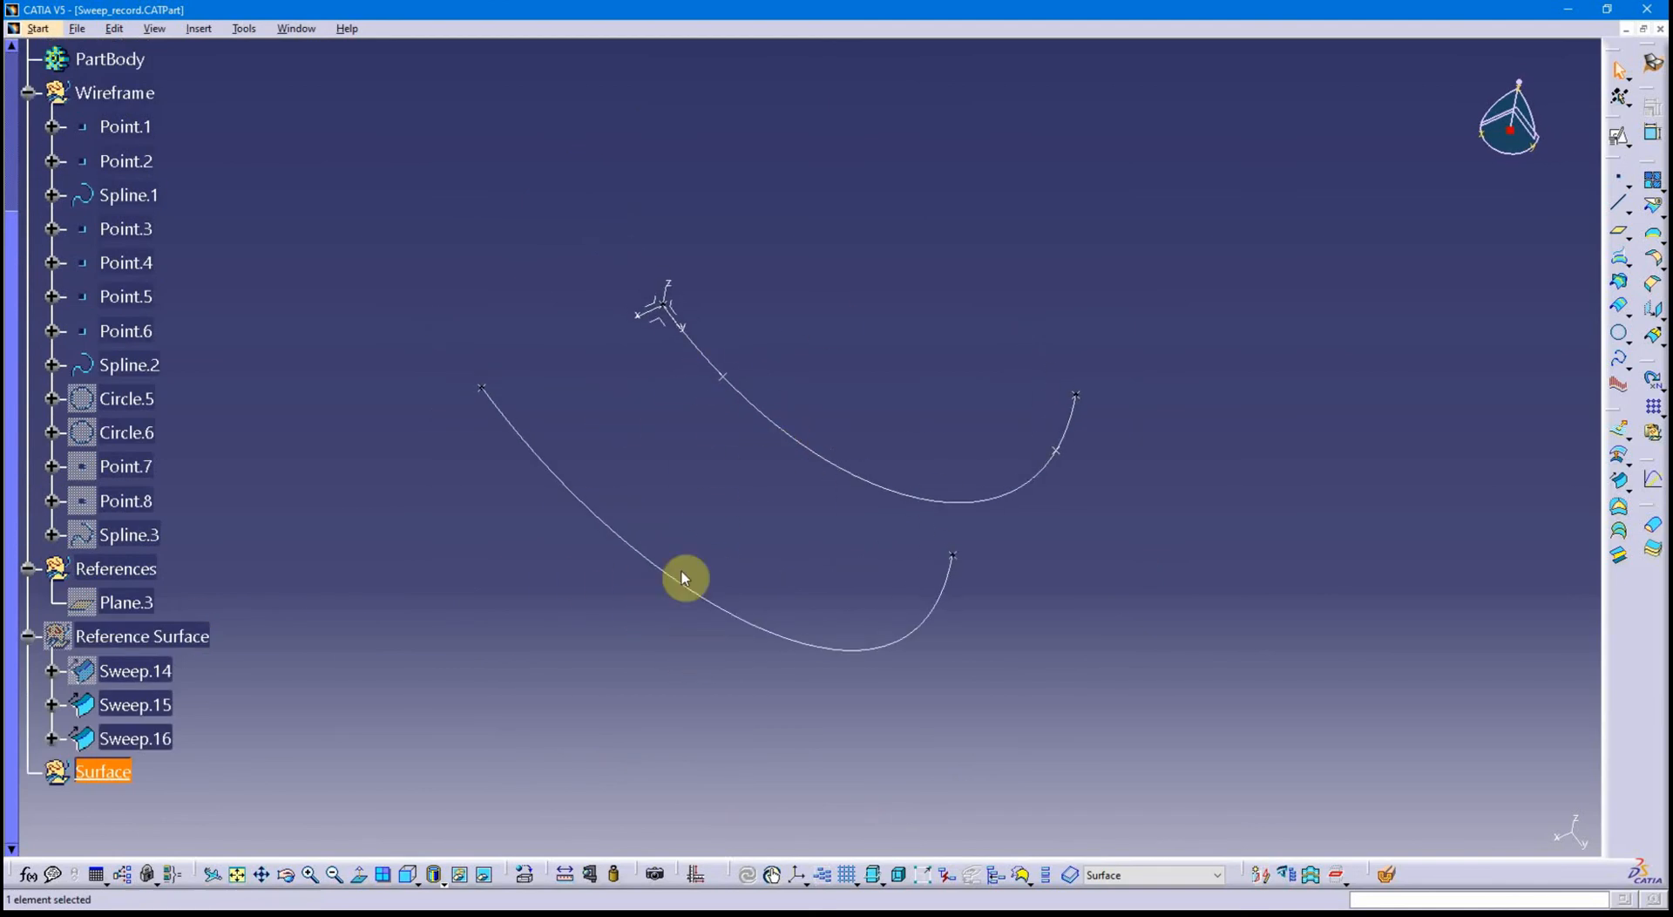
mouse_move(683, 575)
middle_down()
mouse_move(650, 609)
mouse_move(665, 646)
mouse_move(766, 497)
middle_up()
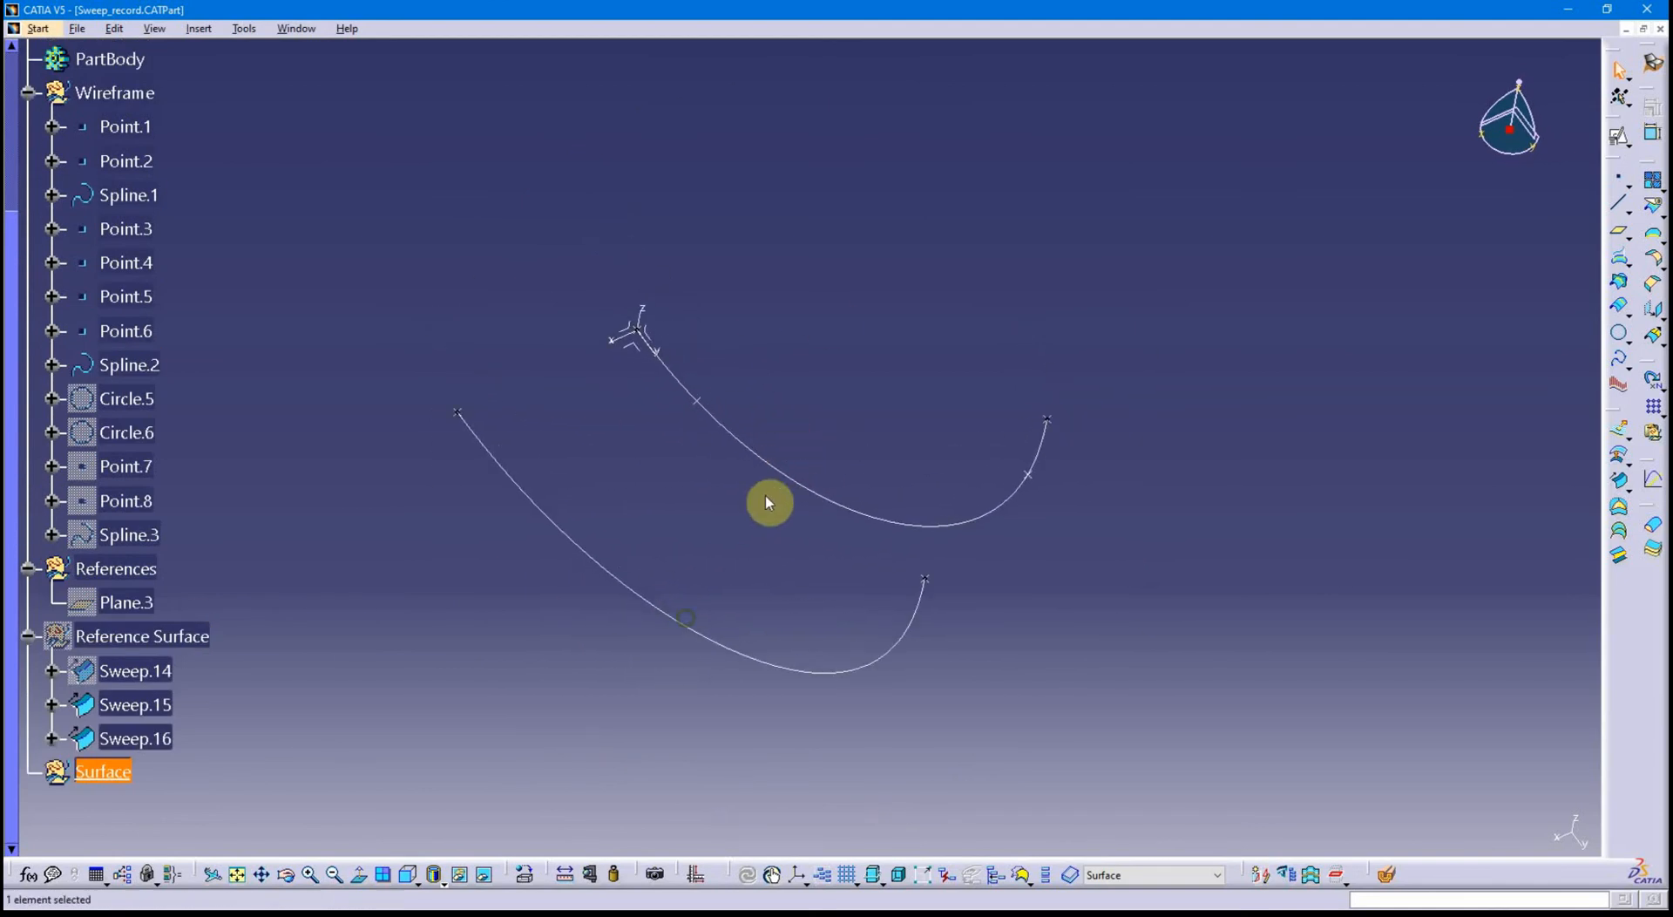
middle_drag(704, 553, 870, 419)
click(1174, 460)
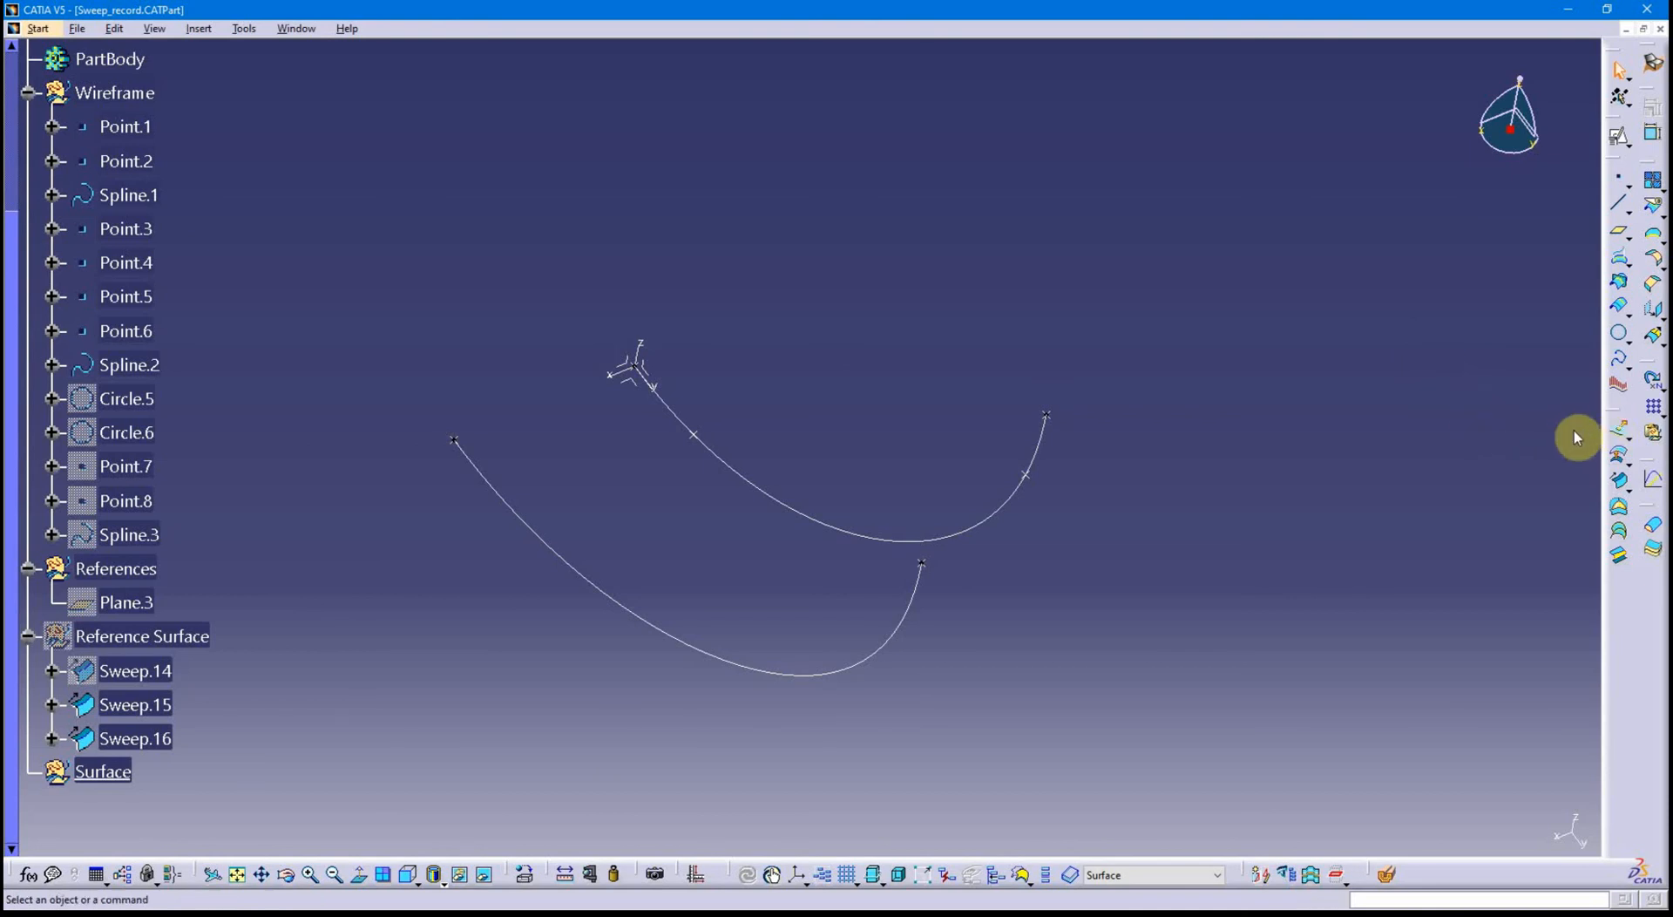
middle_drag(755, 578, 727, 552)
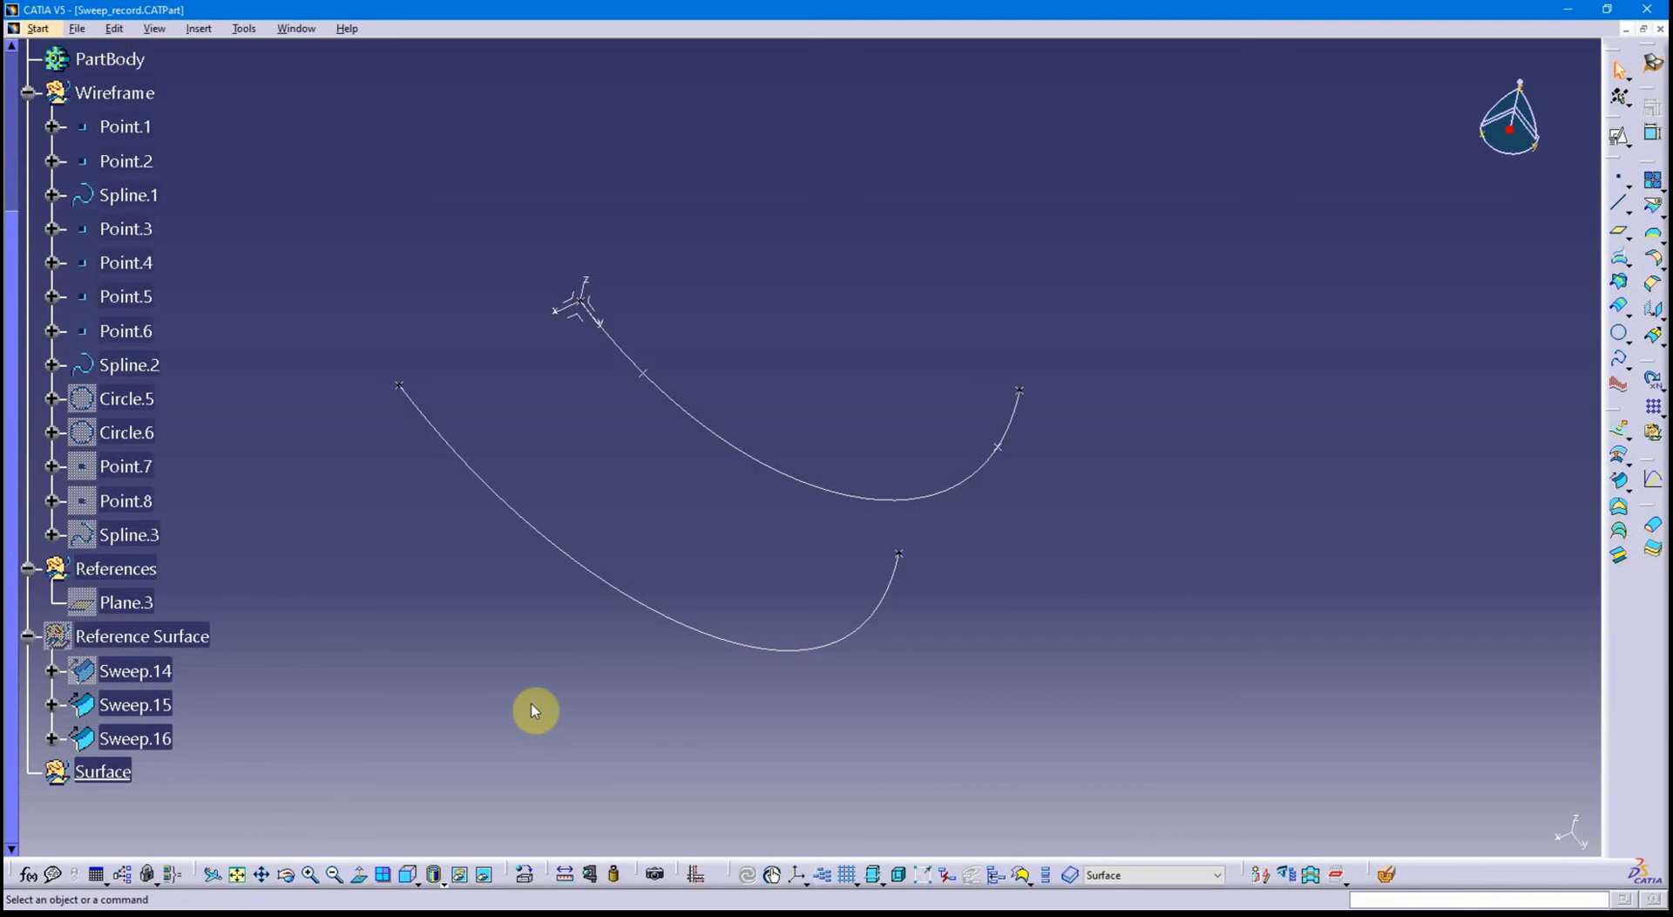
scroll(435, 704, down, 3)
scroll(1066, 589, up, 1)
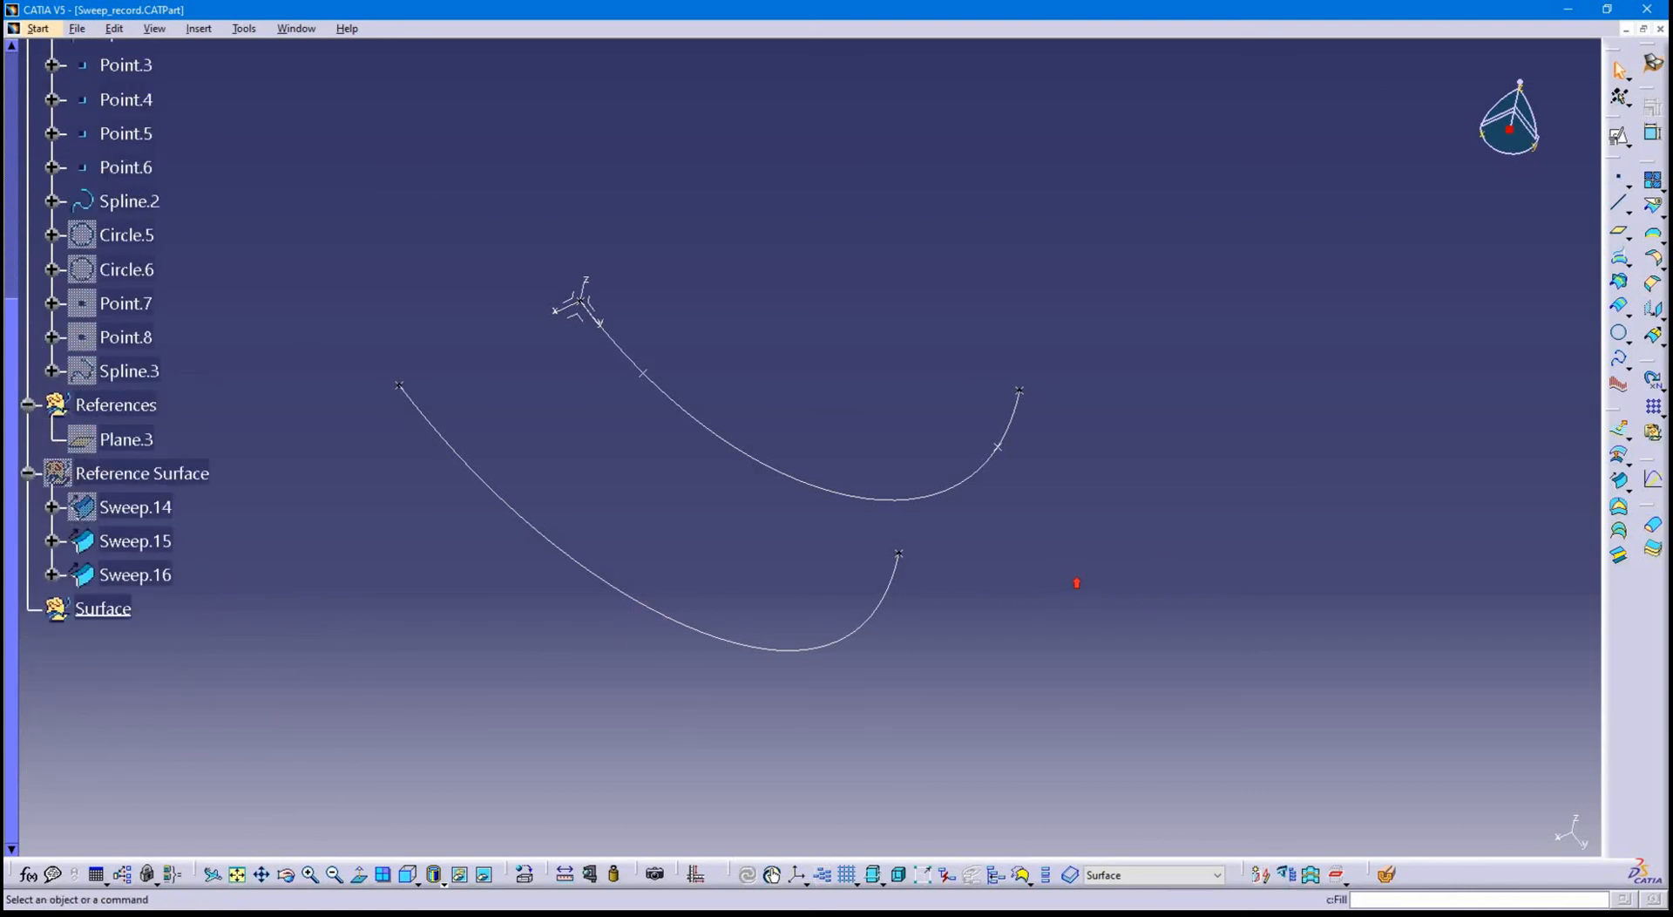
Start a swept surface with the Line profile type and the Two limits subtype.
click(1618, 480)
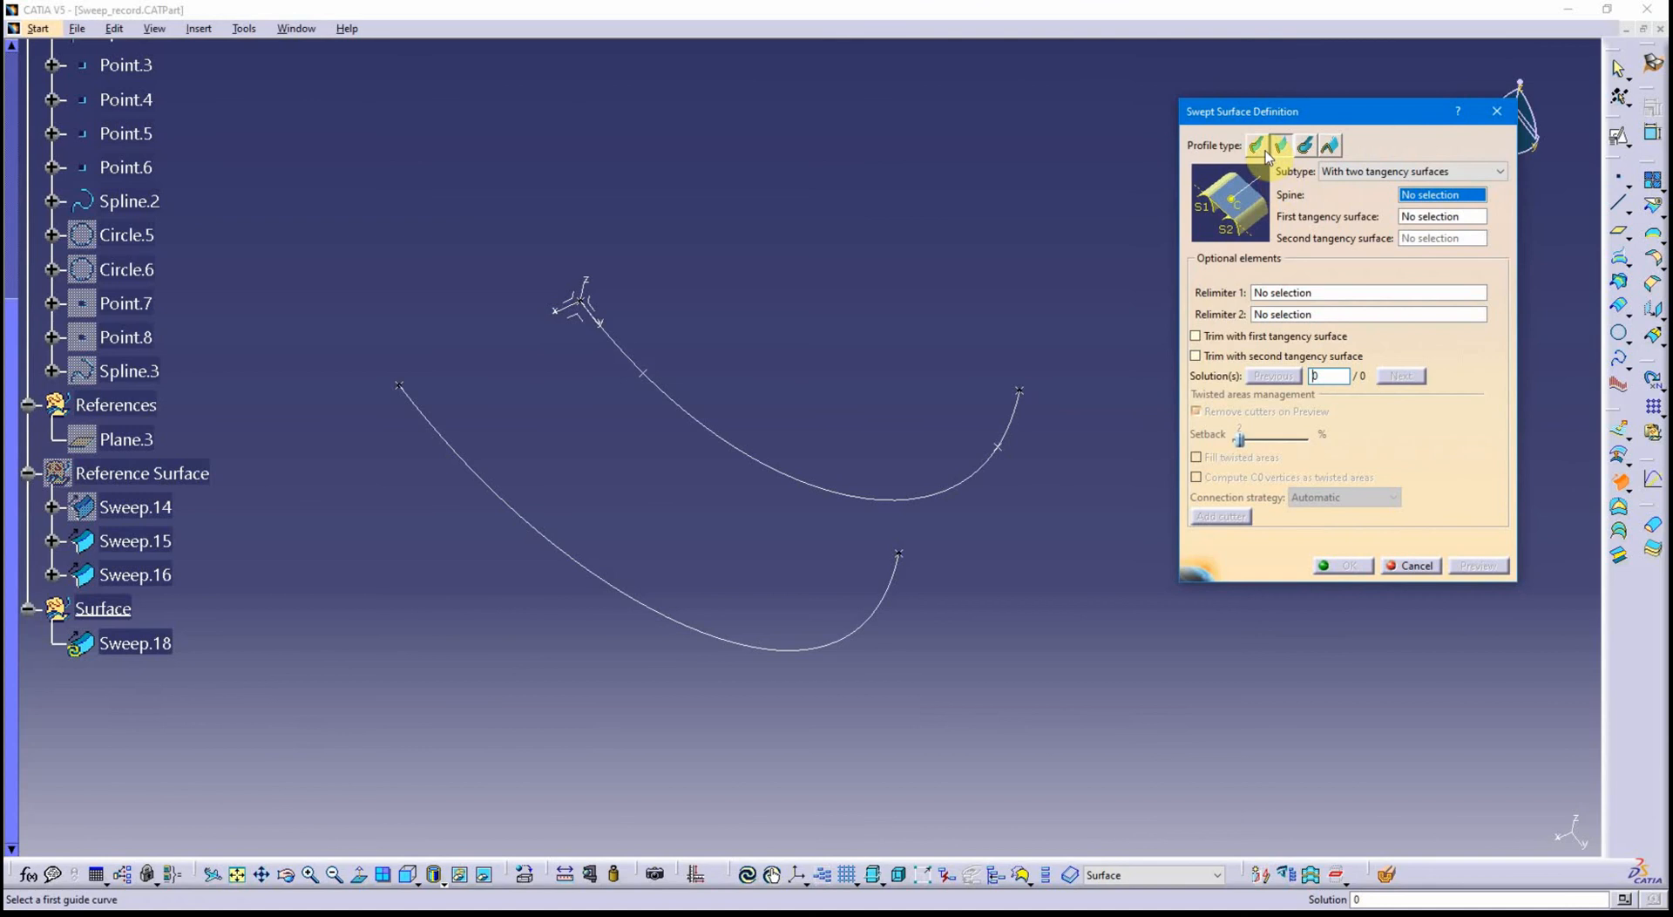
click(1256, 148)
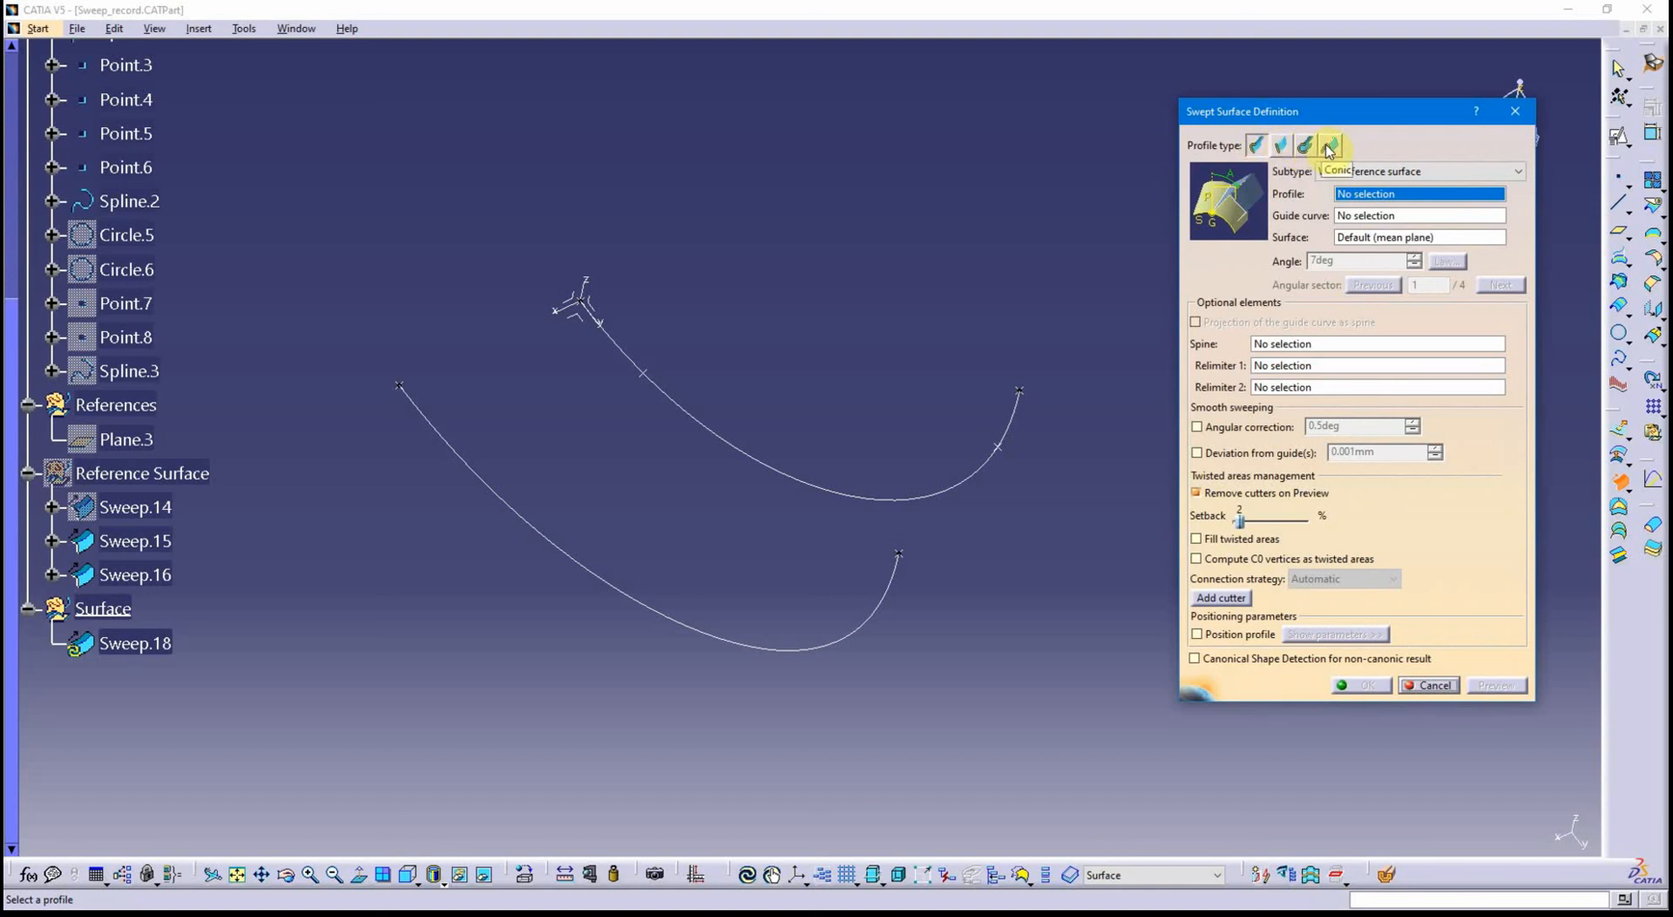
click(1280, 148)
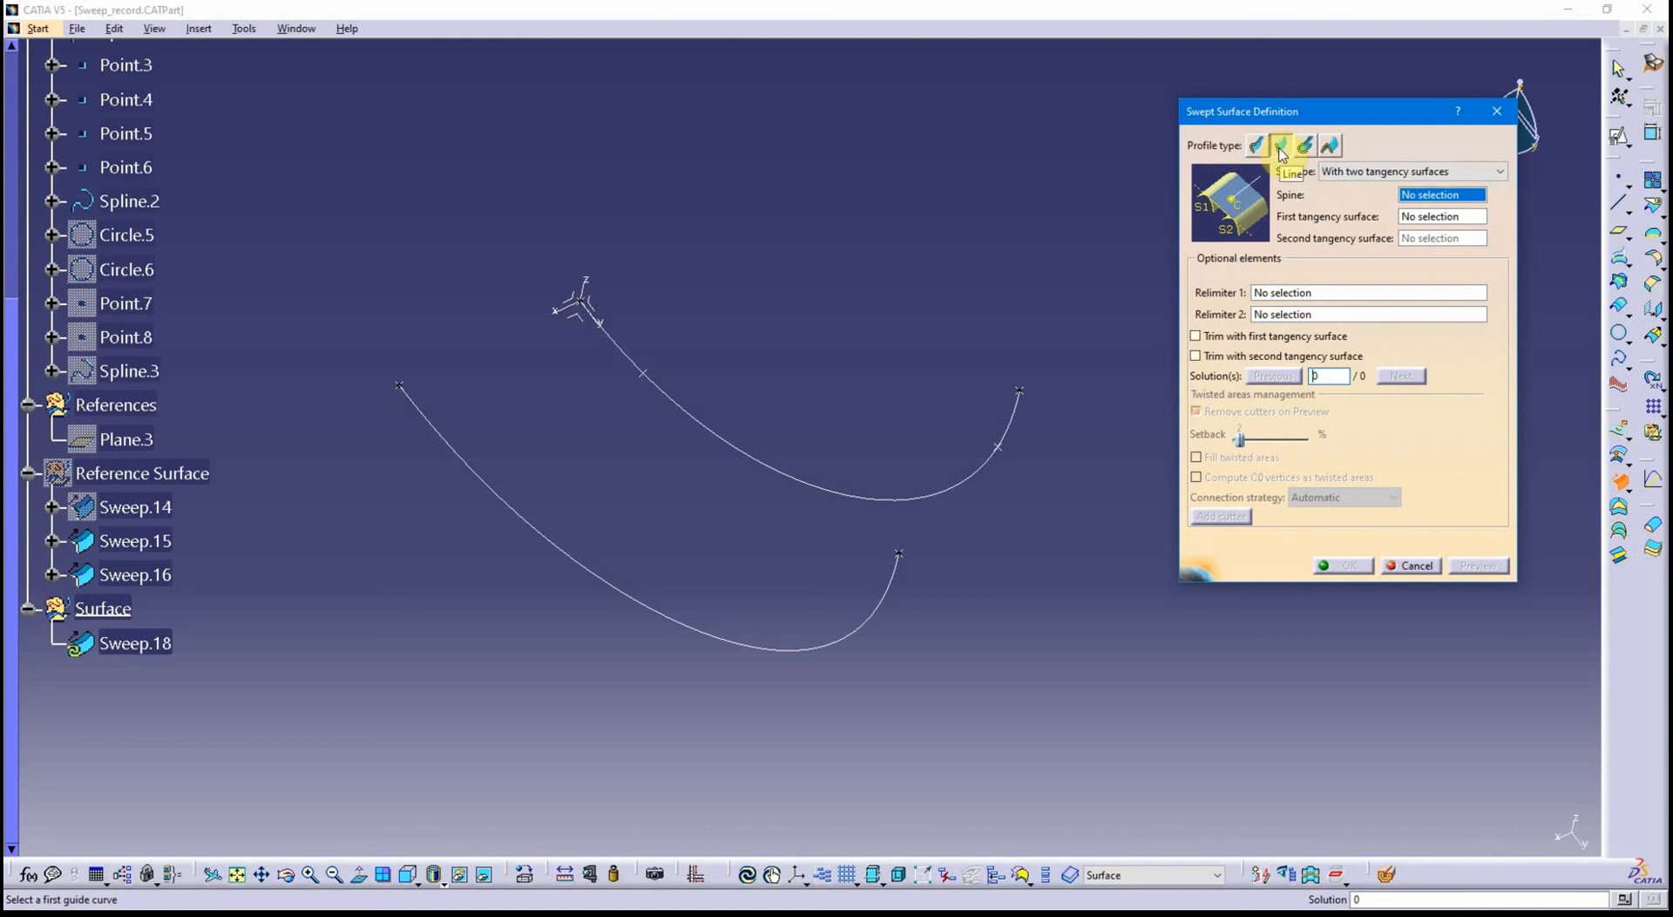
drag(1325, 111, 1283, 102)
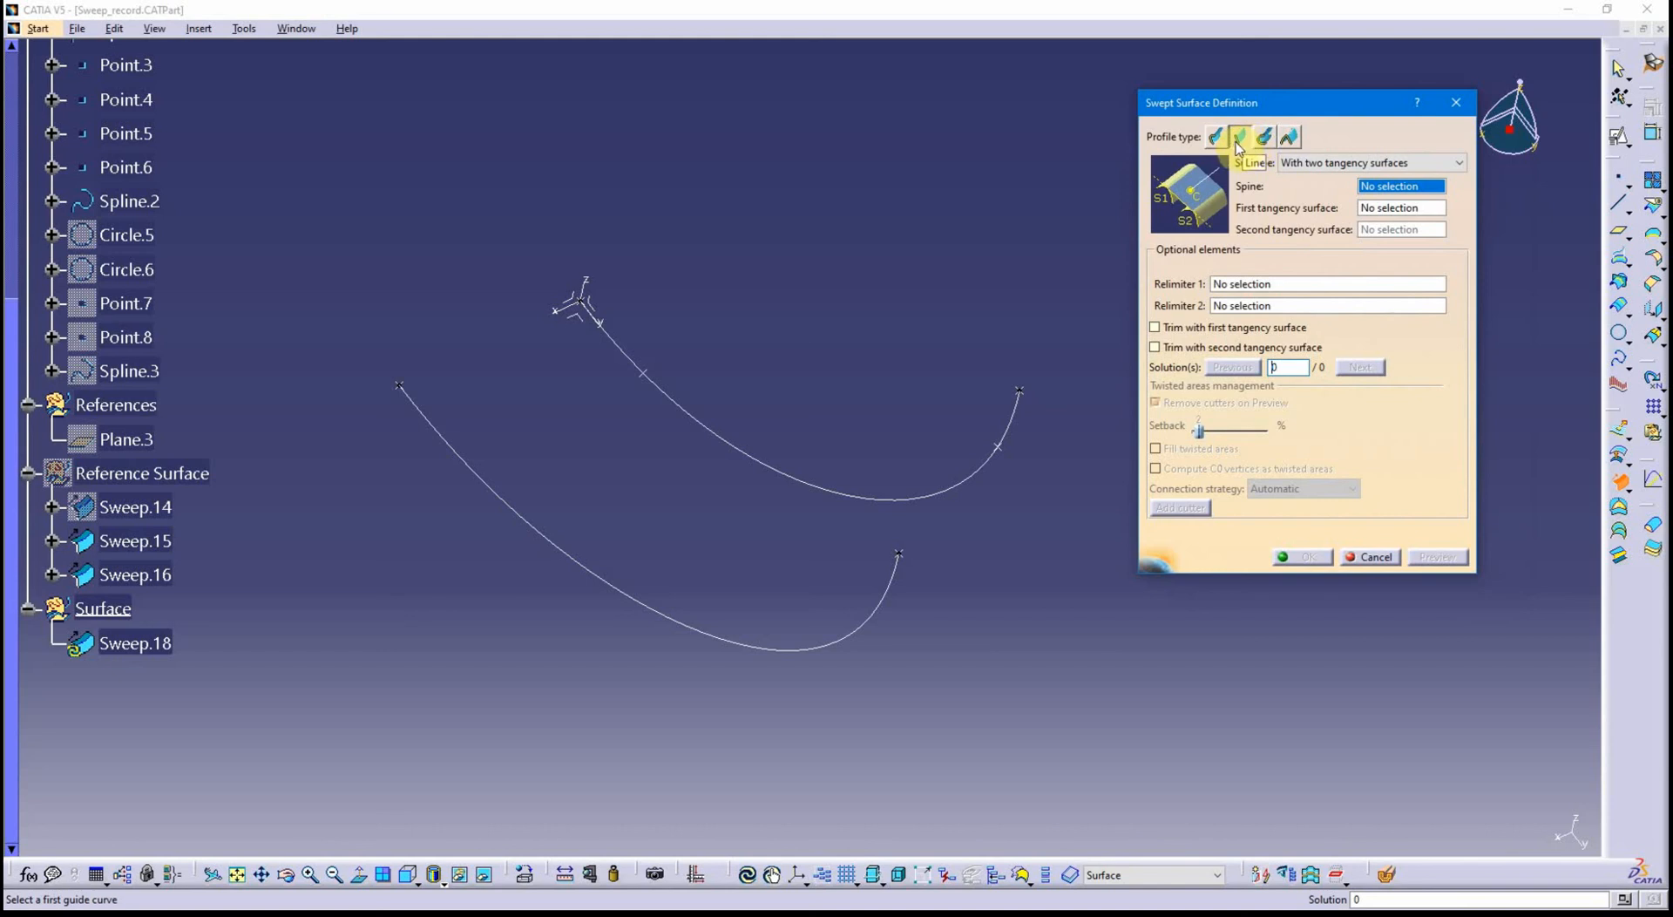
click(1318, 170)
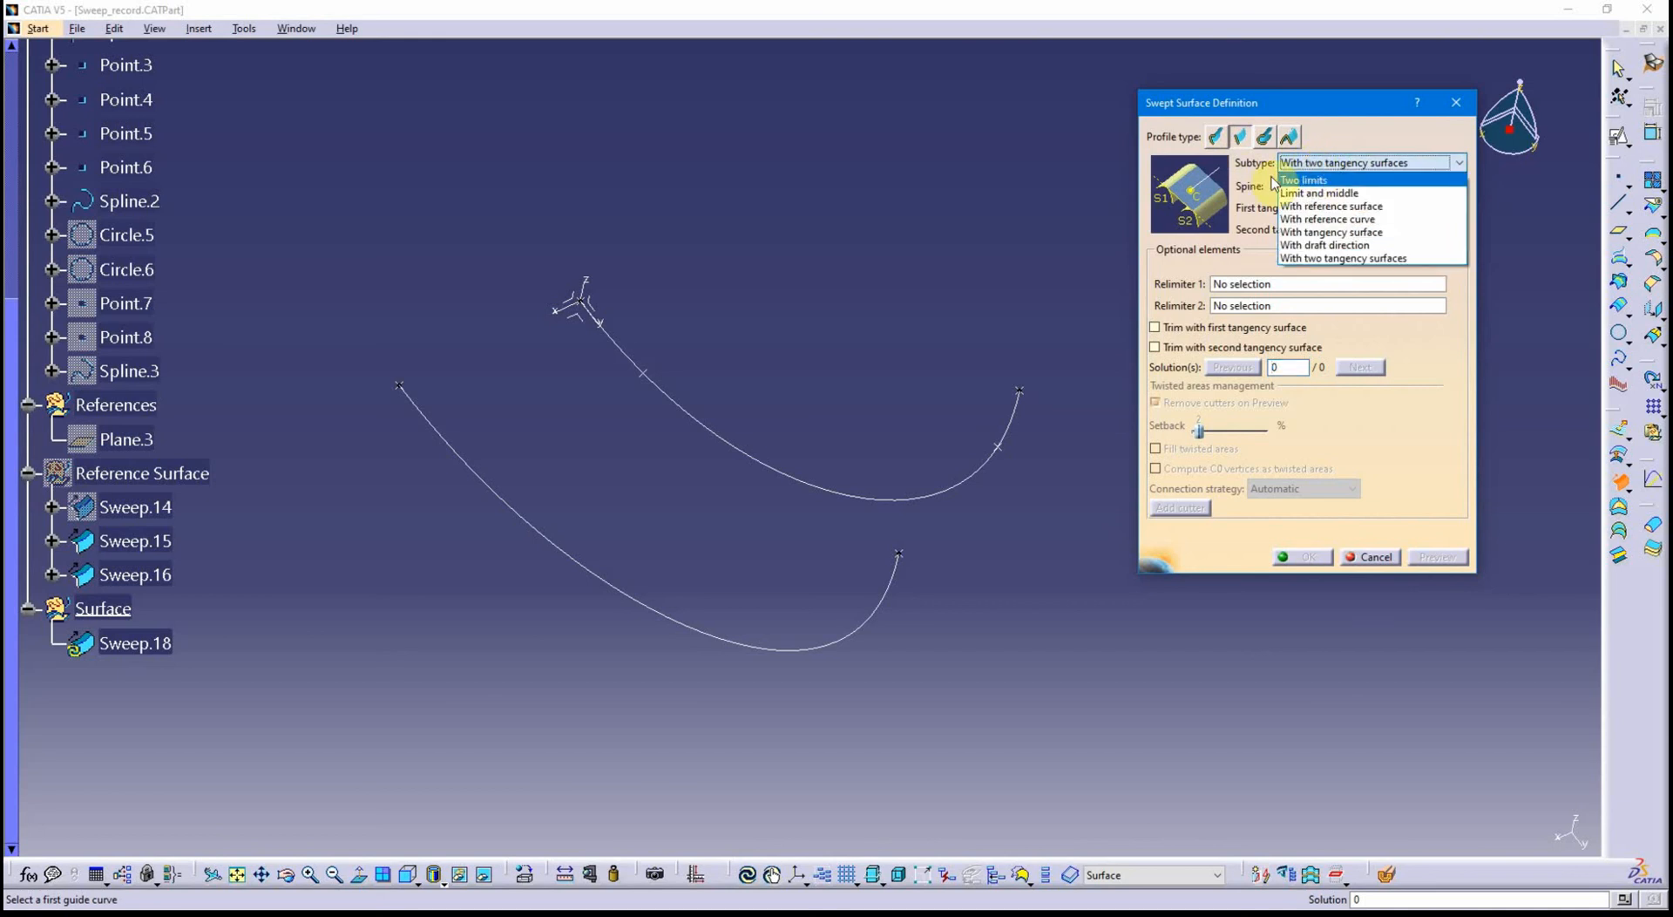
click(1304, 180)
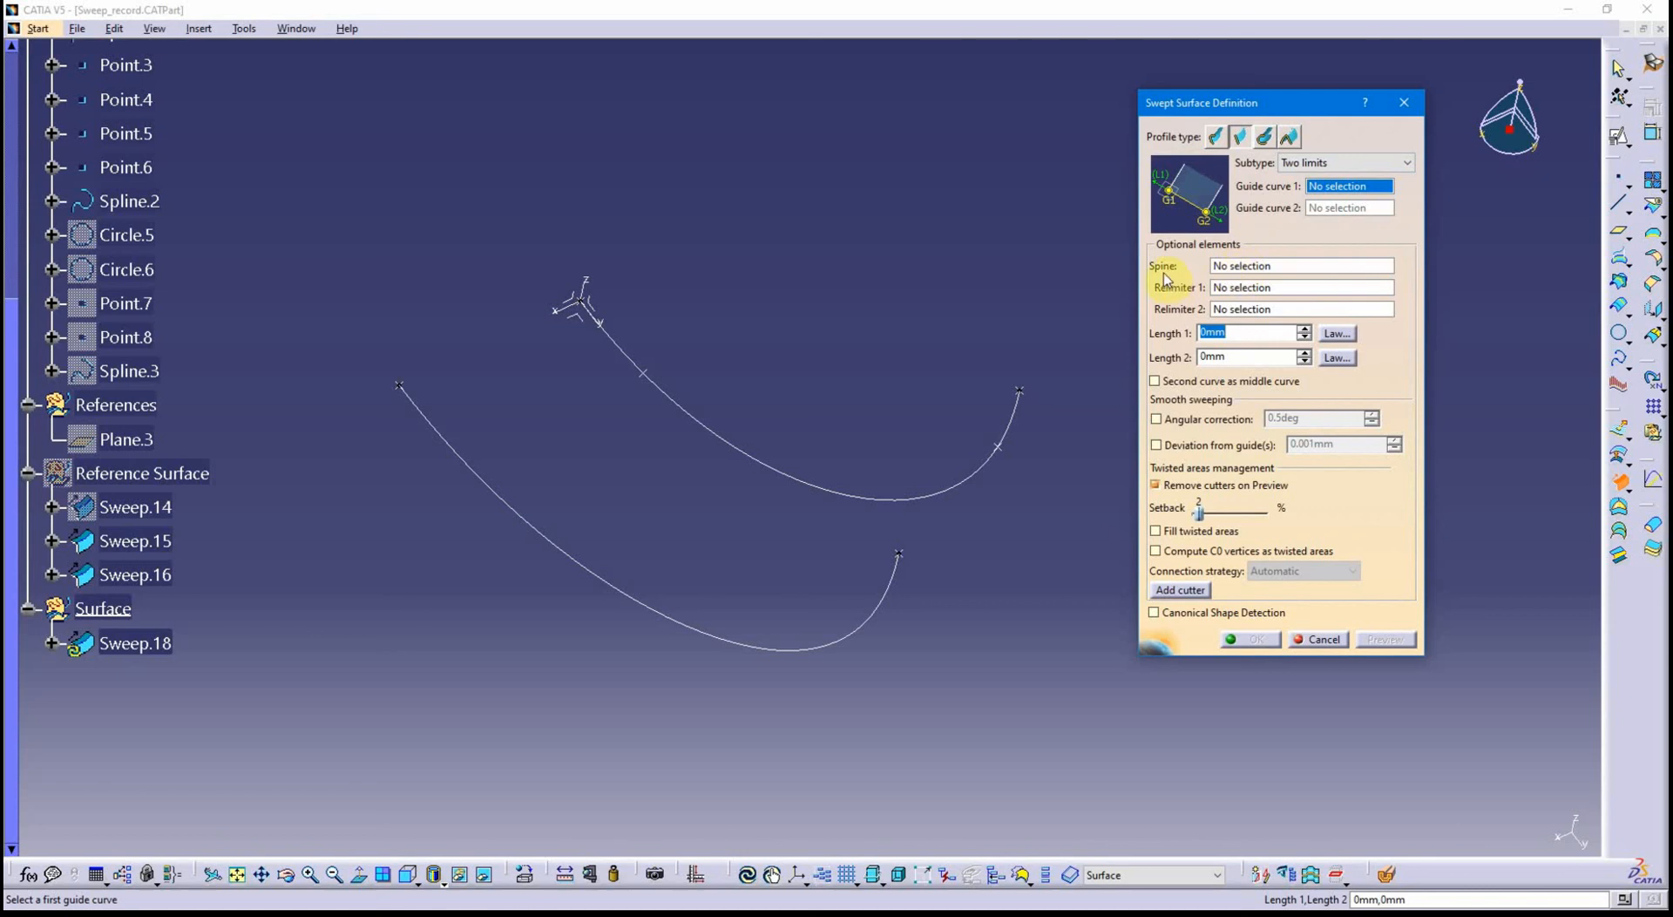
Assign Spline.1 and Spline.2 as the first and second guide curves and preview the sweep.
middle_drag(799, 554, 627, 523)
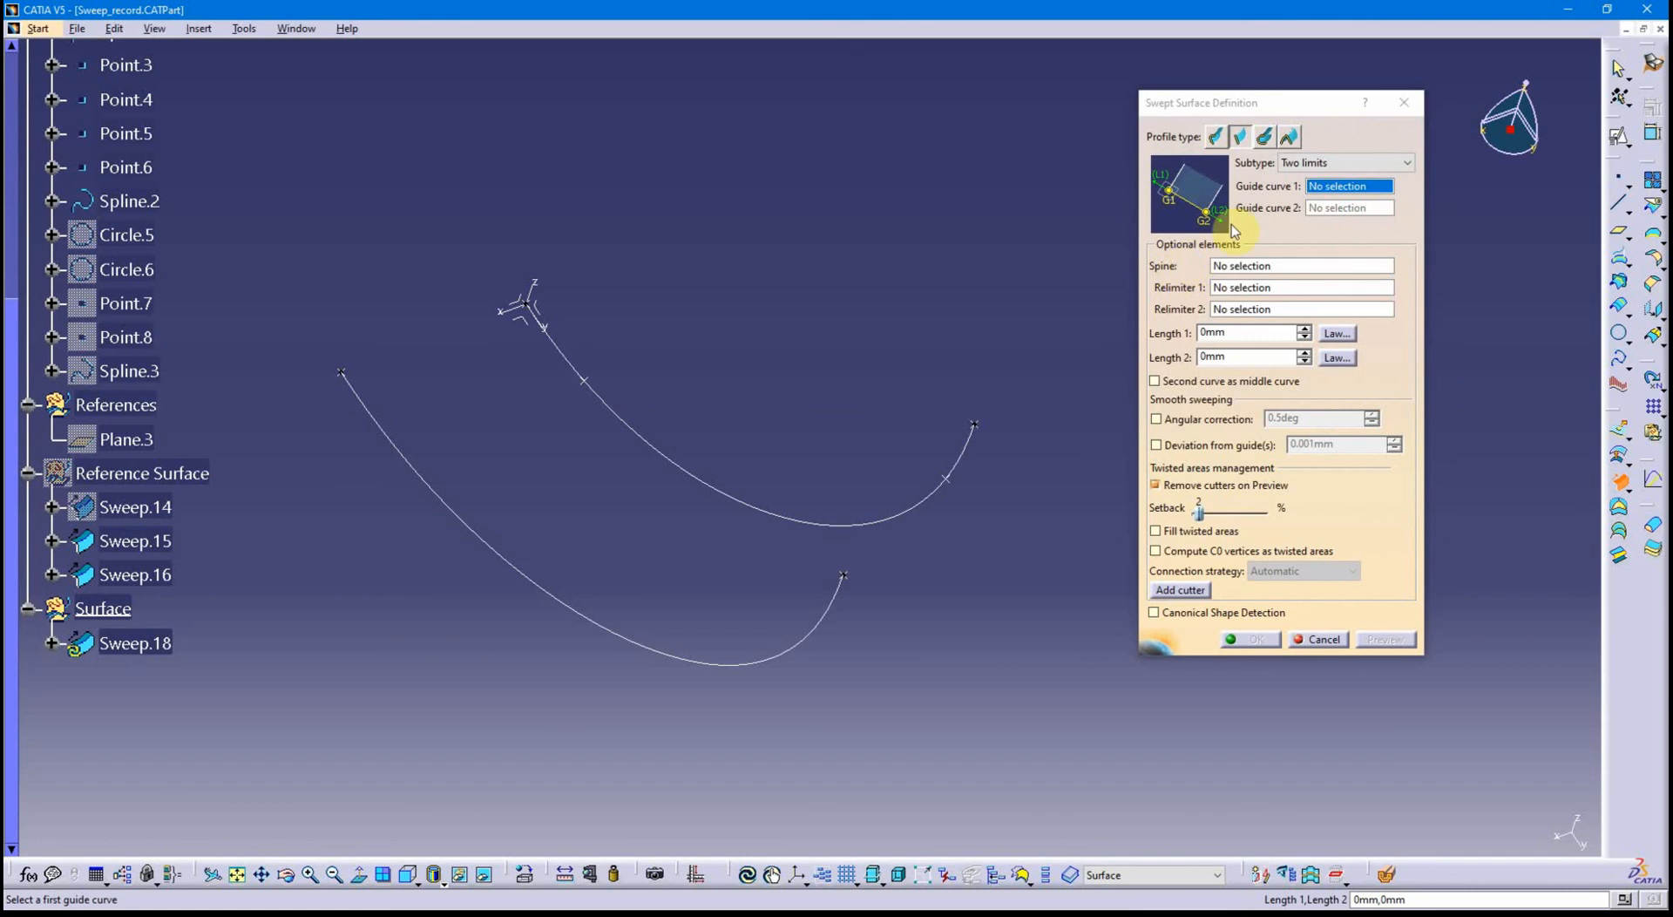
click(1332, 185)
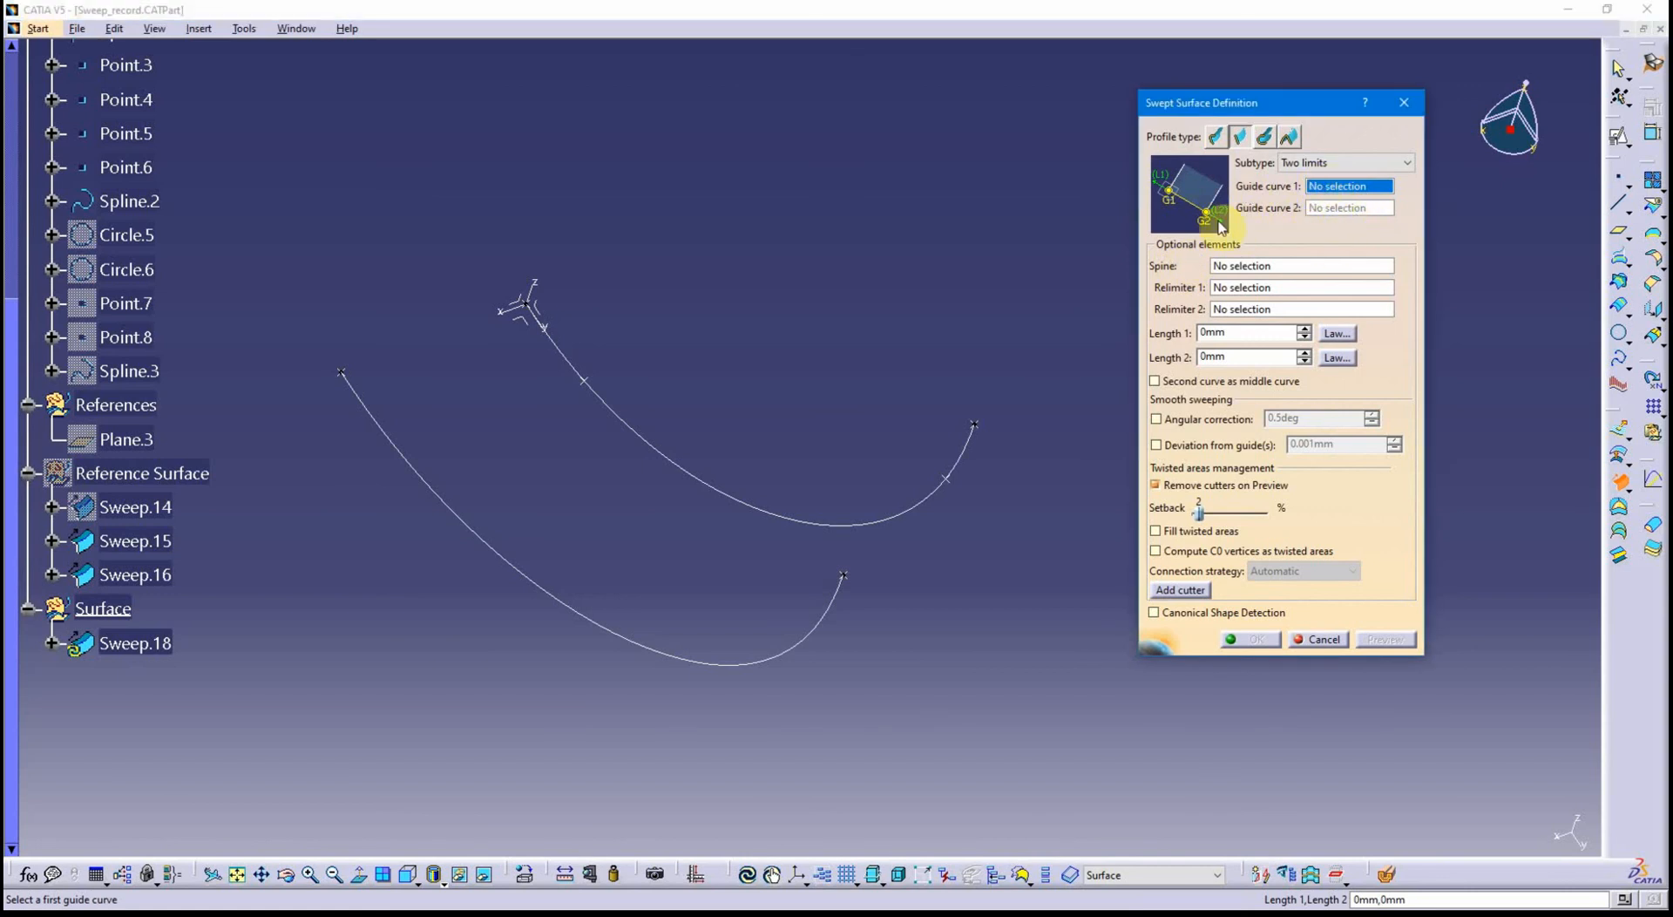
click(760, 513)
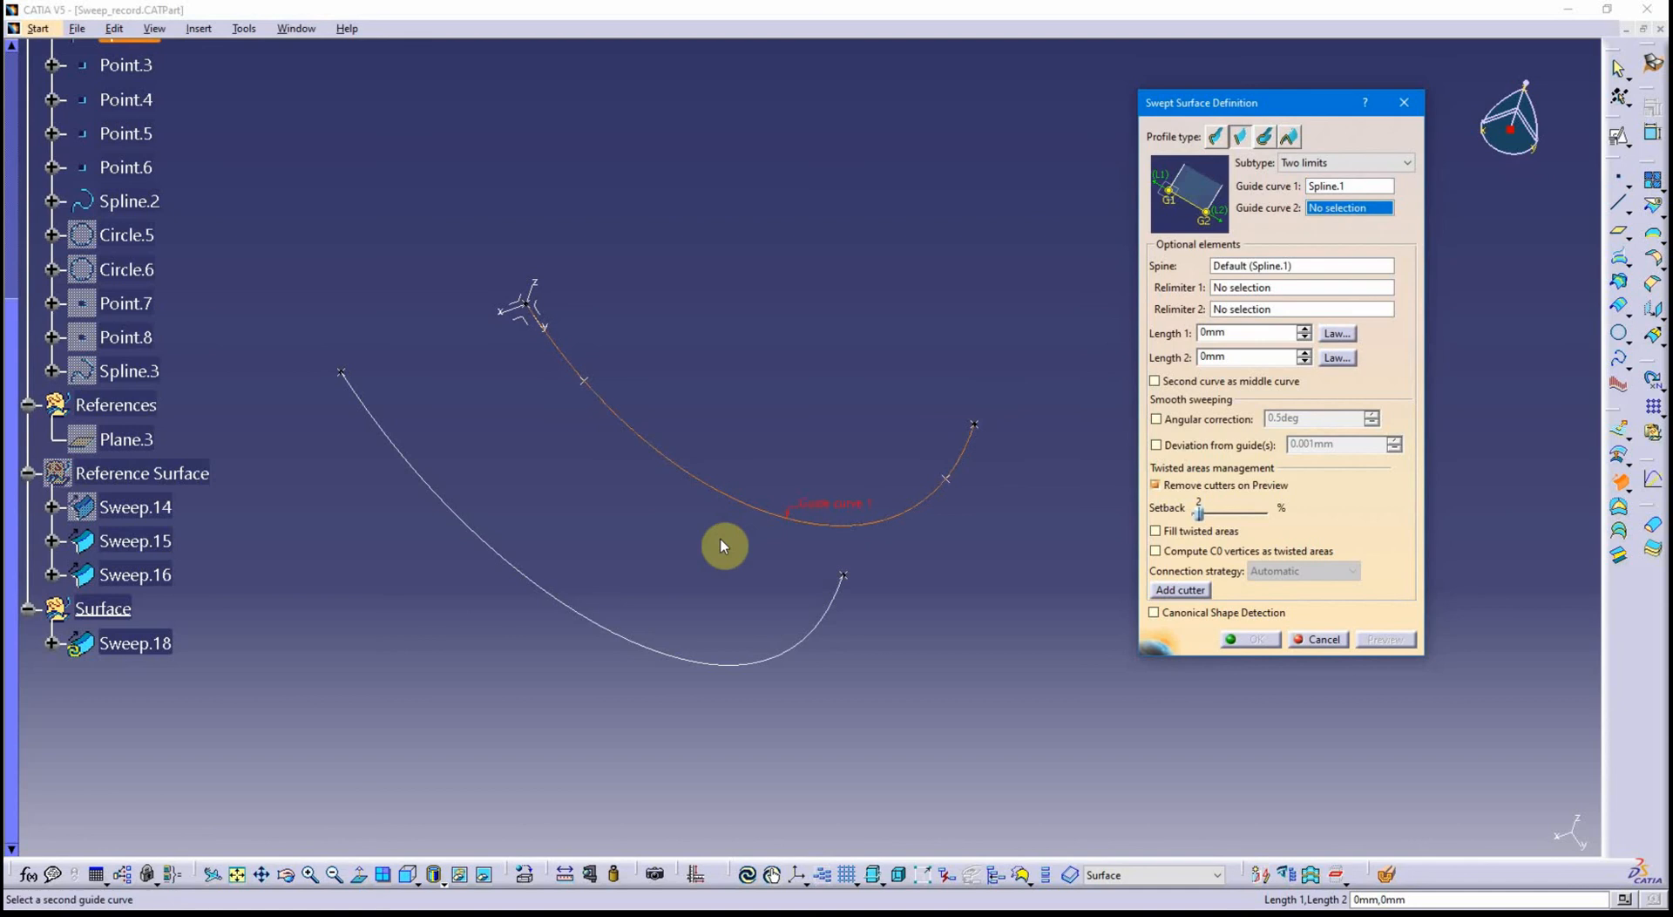
click(665, 655)
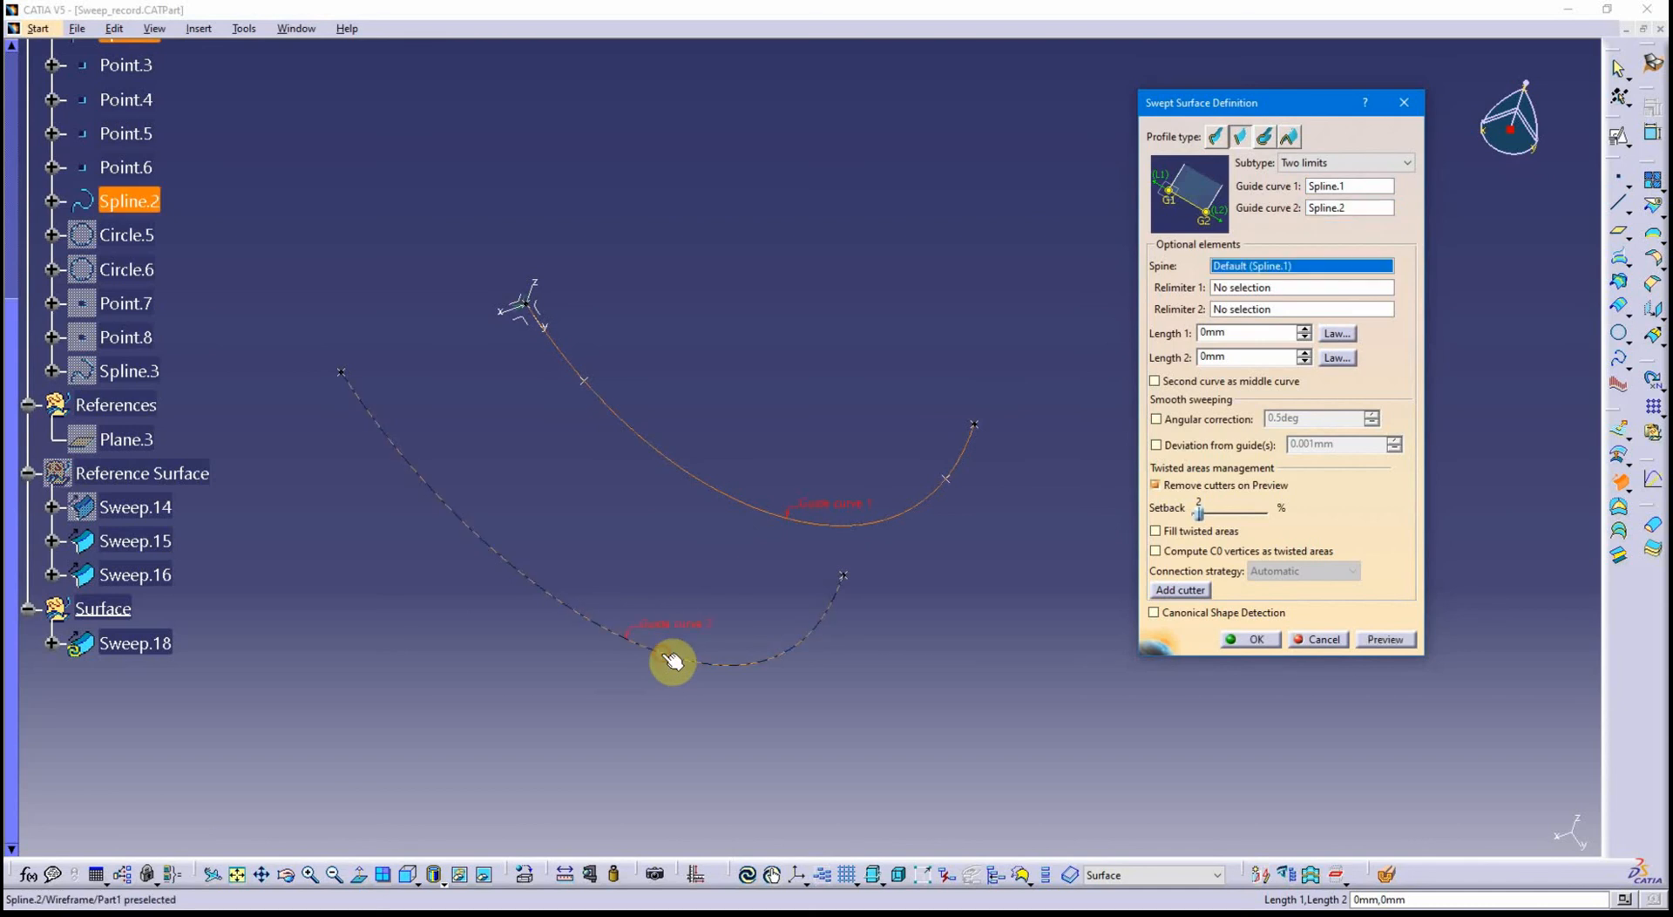
click(1384, 639)
Examine the previewed swept surface from several angles, comparing its edges with the two guide curves.
middle_drag(572, 698, 636, 636)
middle_drag(774, 523, 680, 553)
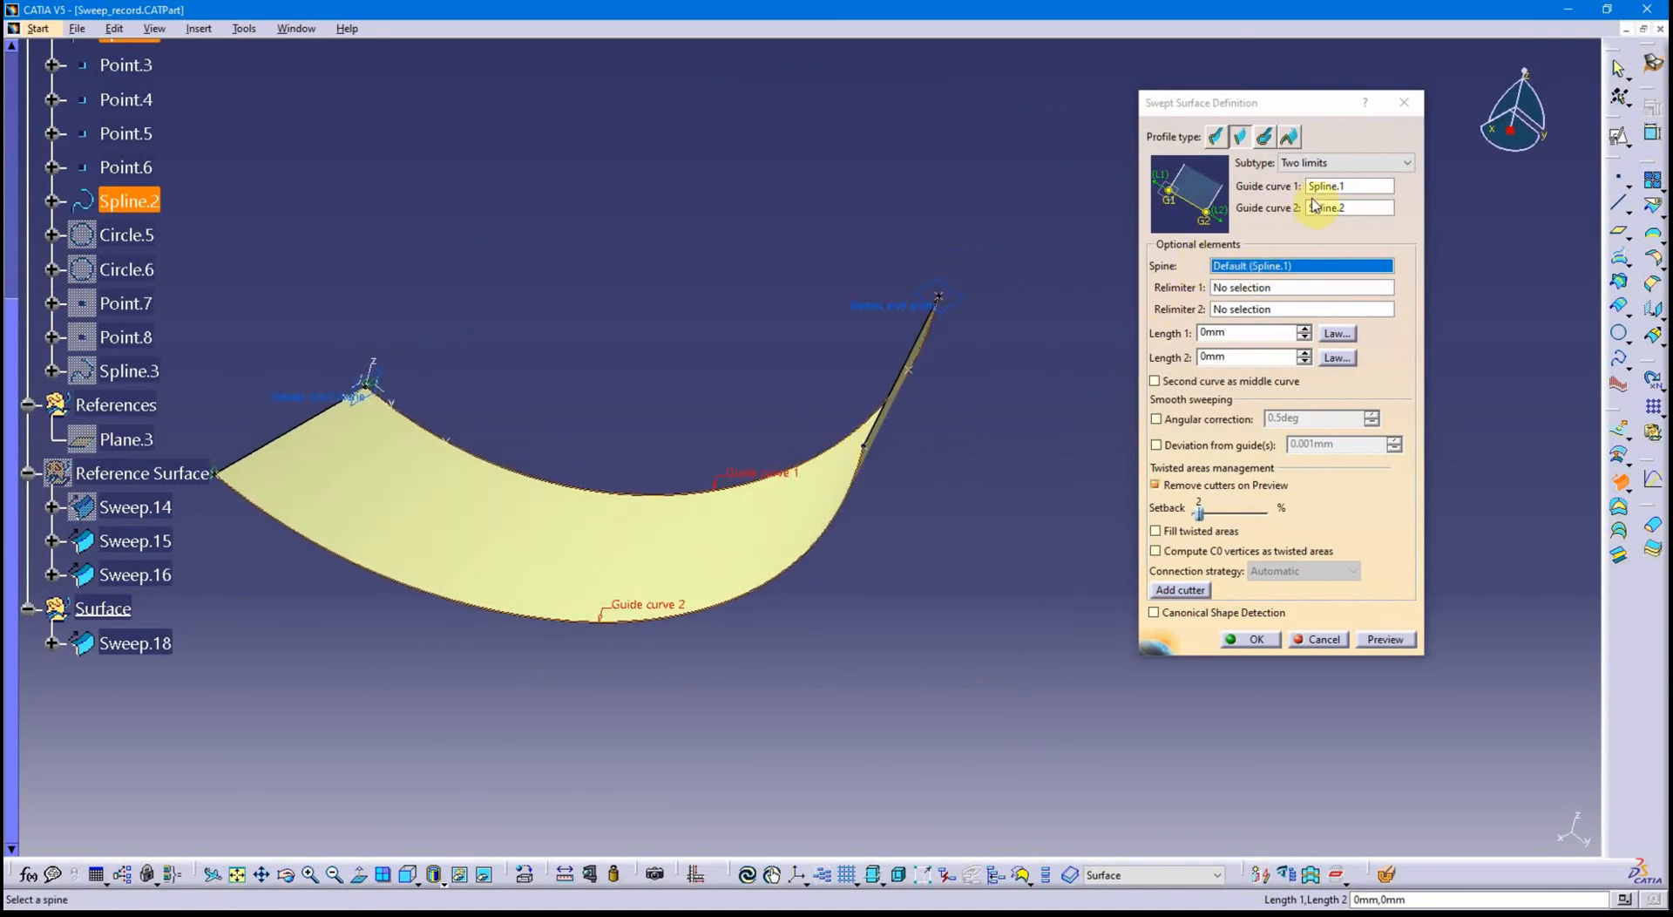
middle_drag(695, 527, 737, 567)
middle_drag(956, 564, 1060, 404)
click(901, 616)
scroll(919, 563, up, 1)
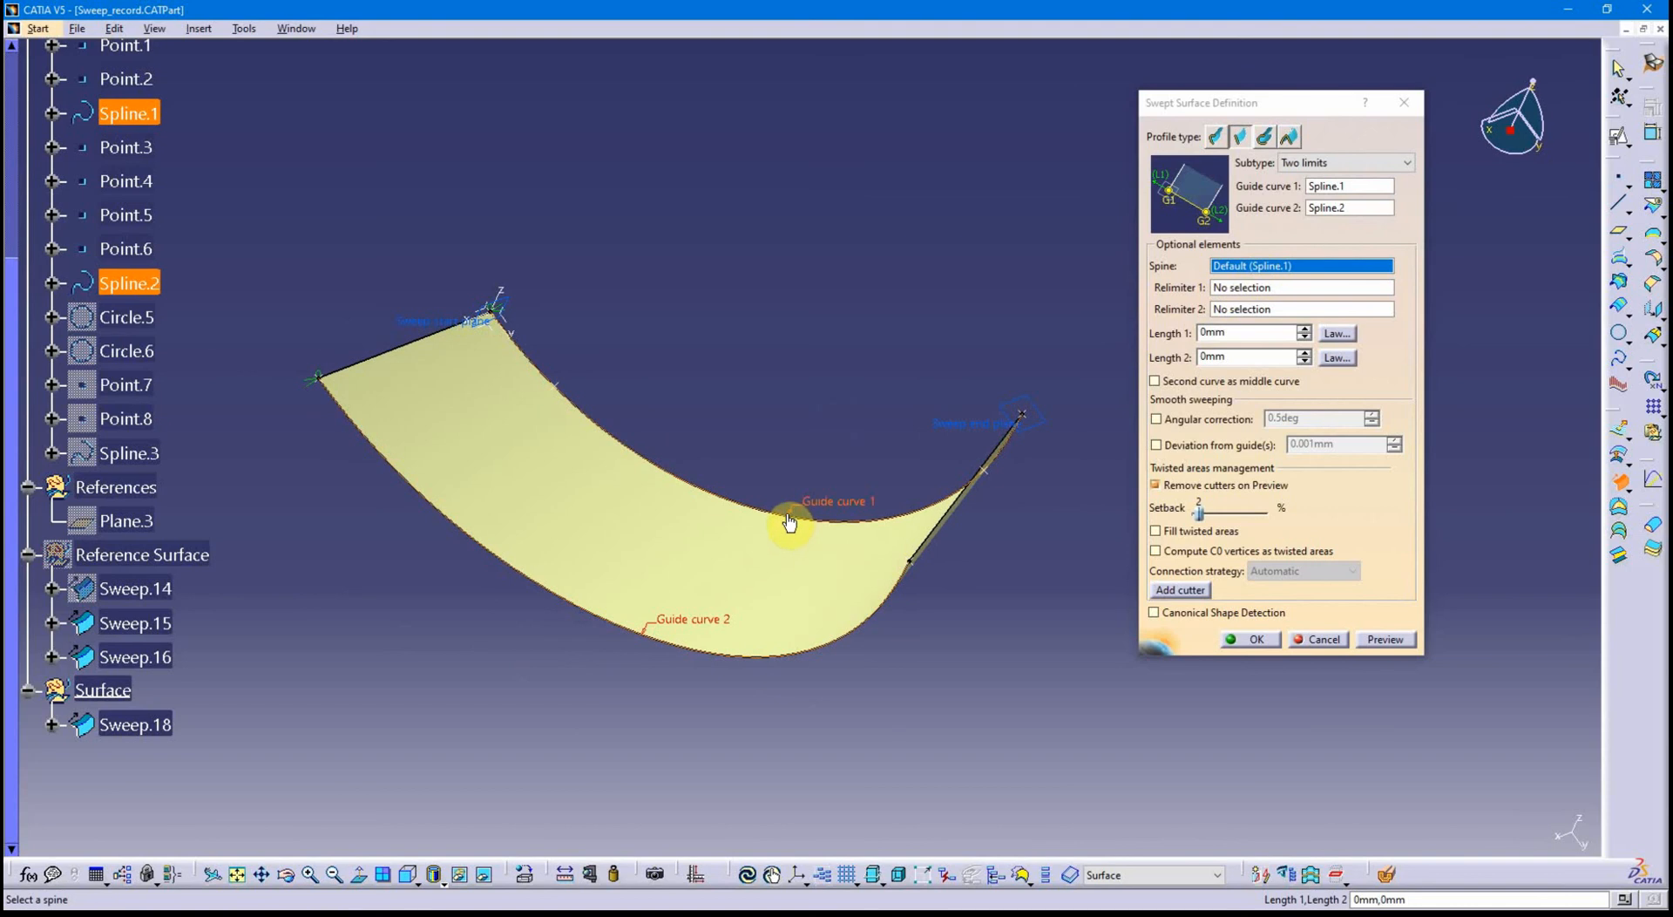
middle_drag(642, 625, 612, 545)
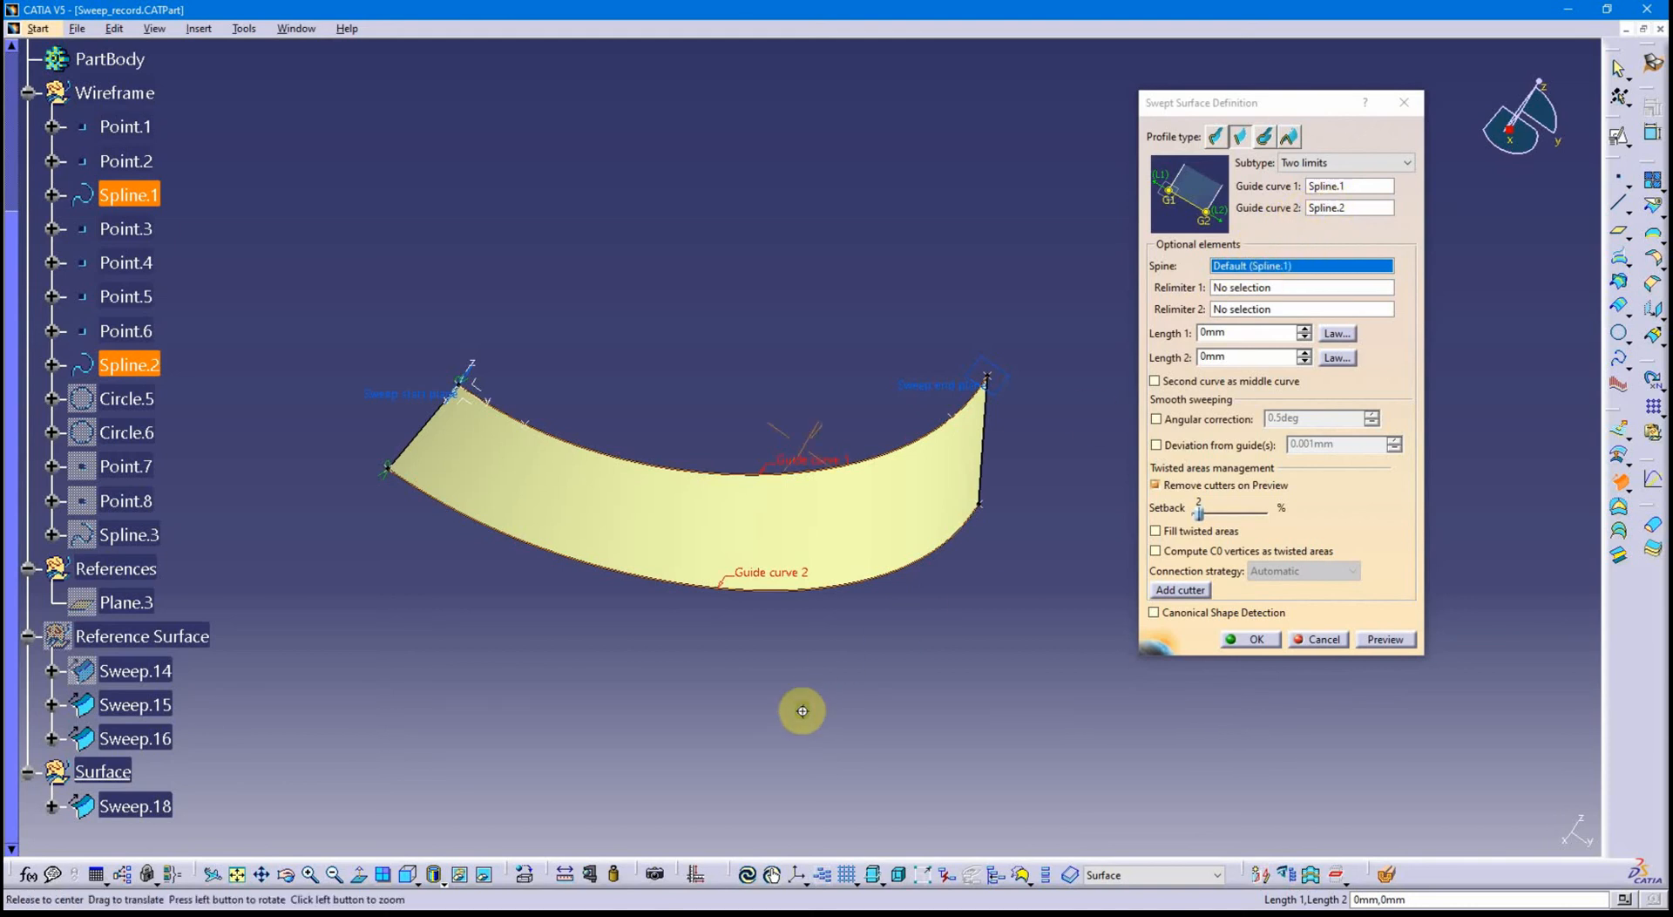
middle_drag(799, 707, 567, 384)
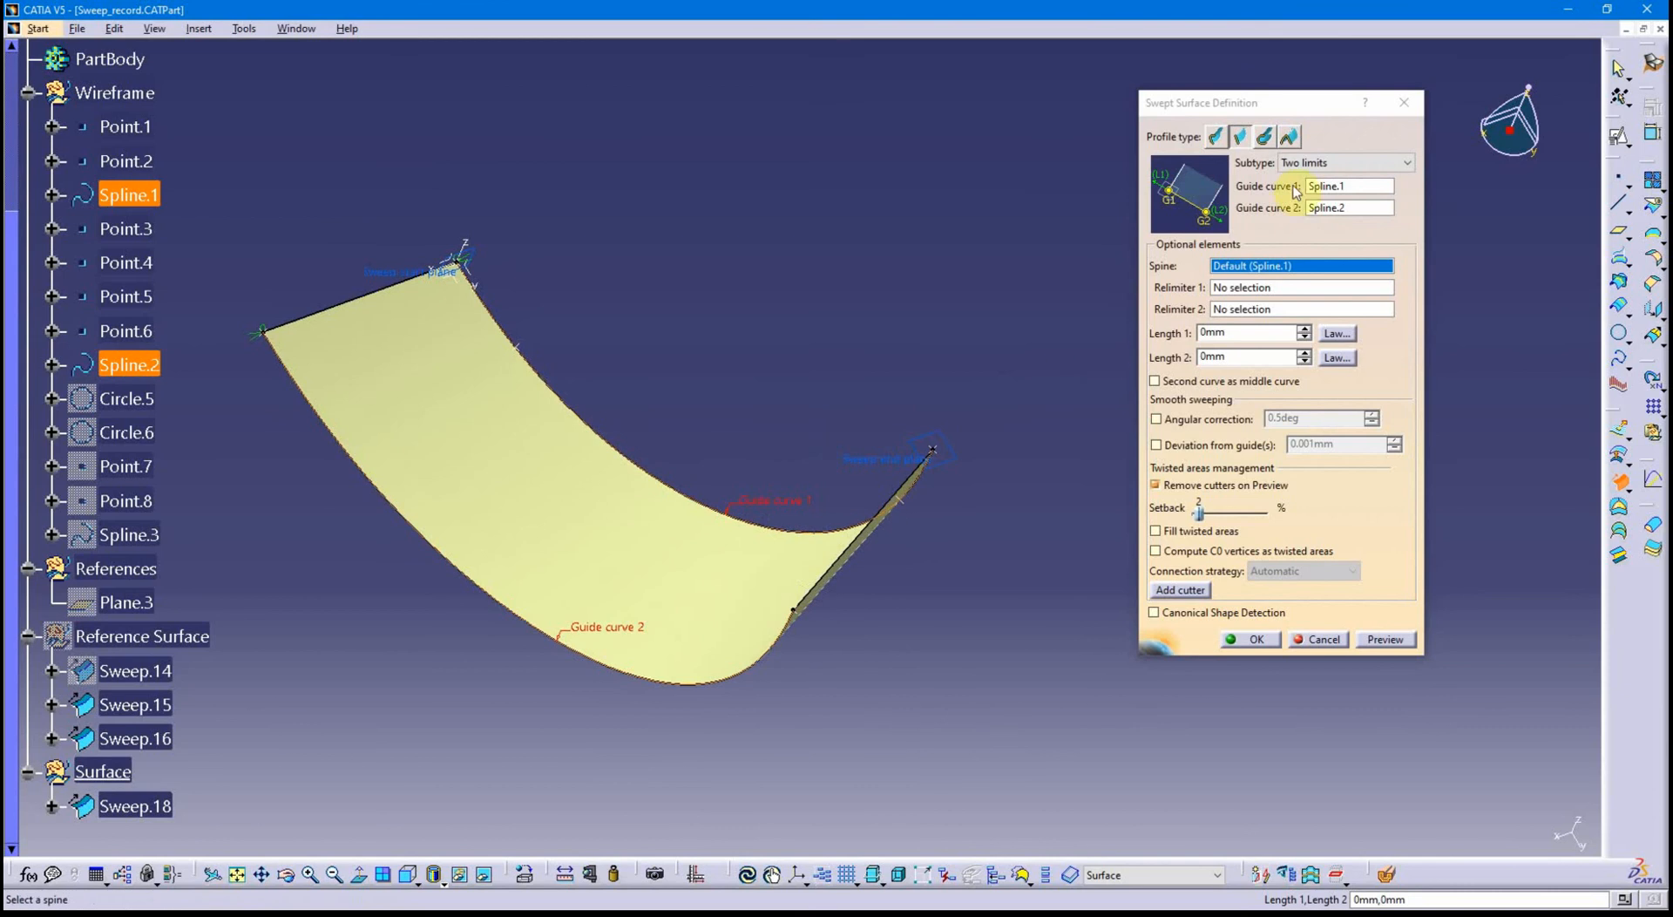
middle_drag(593, 529, 599, 569)
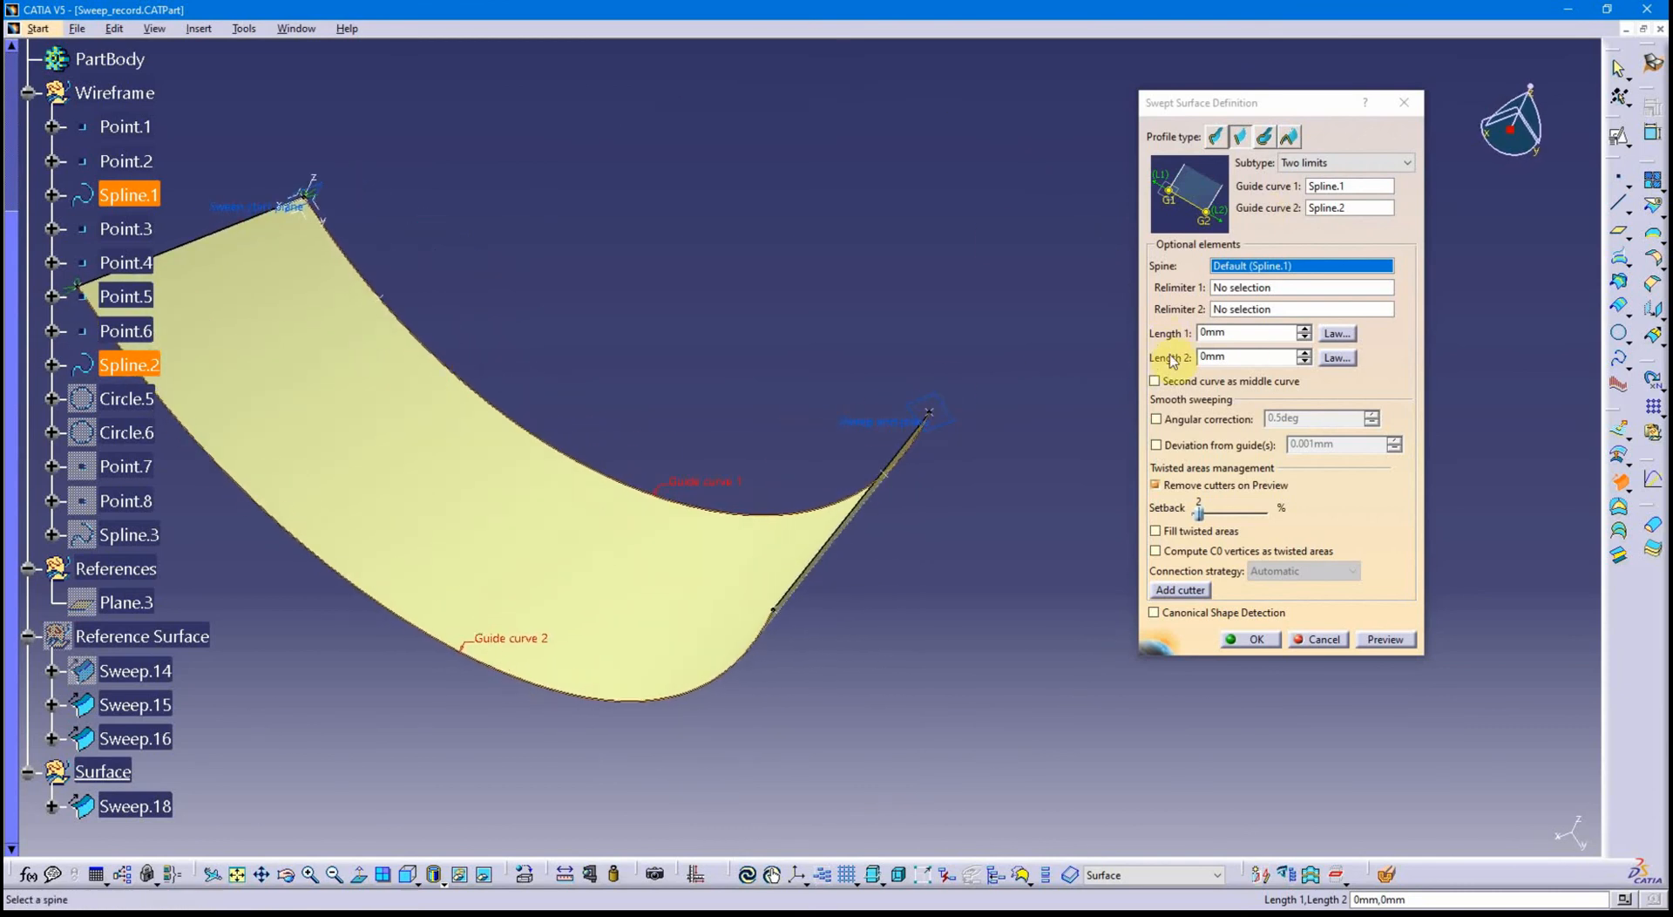
middle_drag(704, 425, 790, 446)
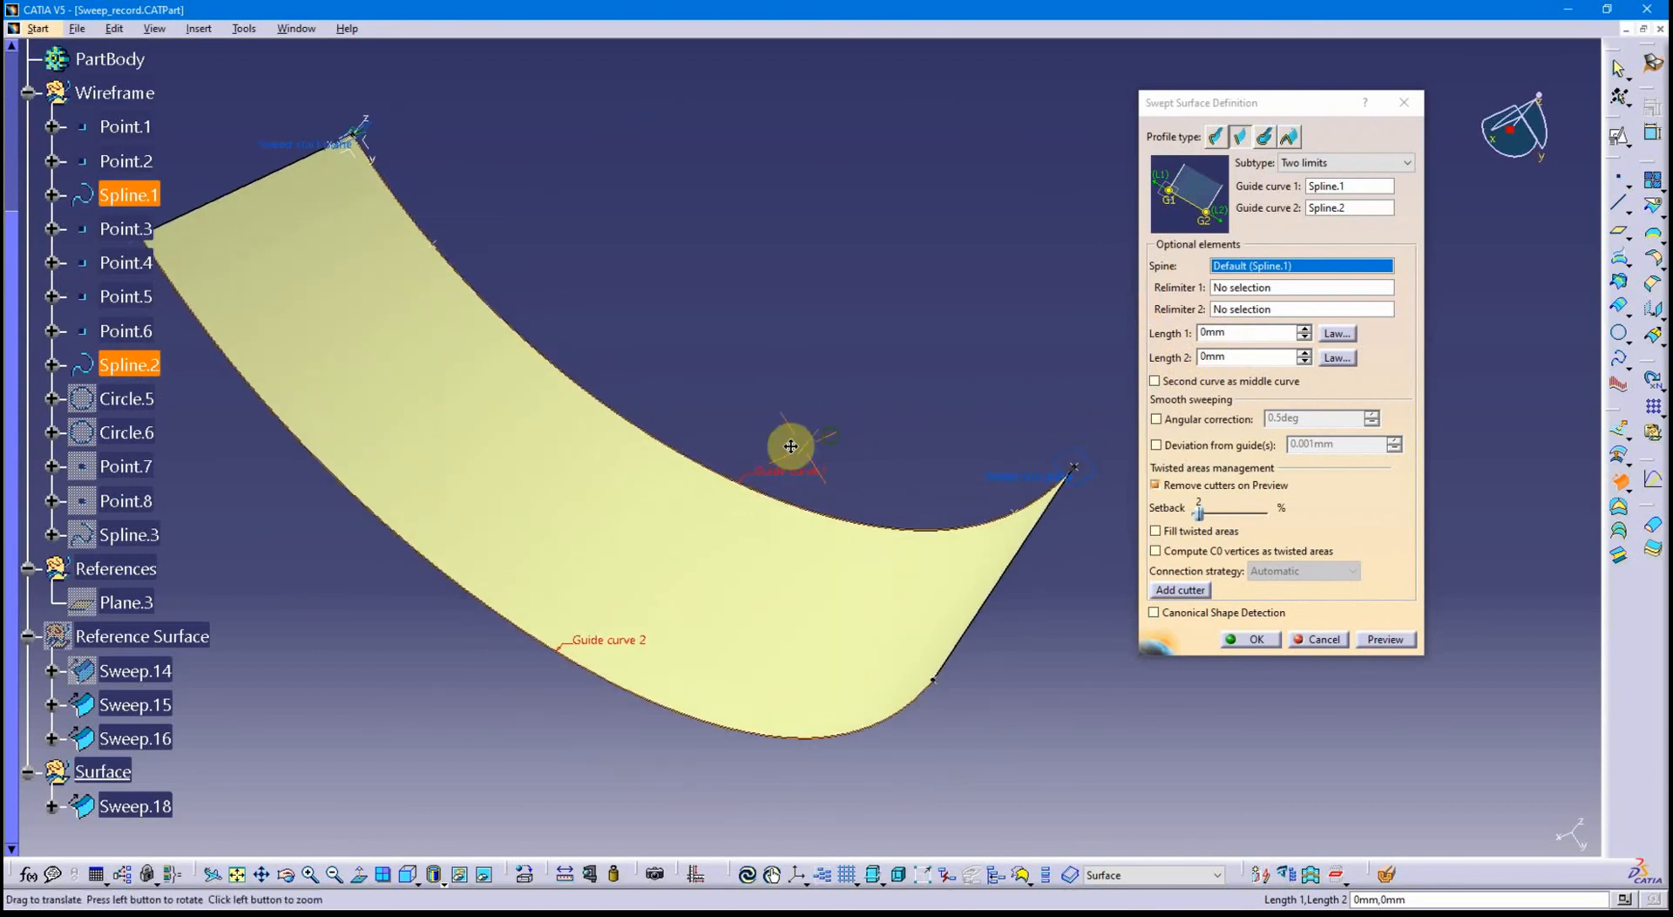
middle_drag(784, 549, 776, 505)
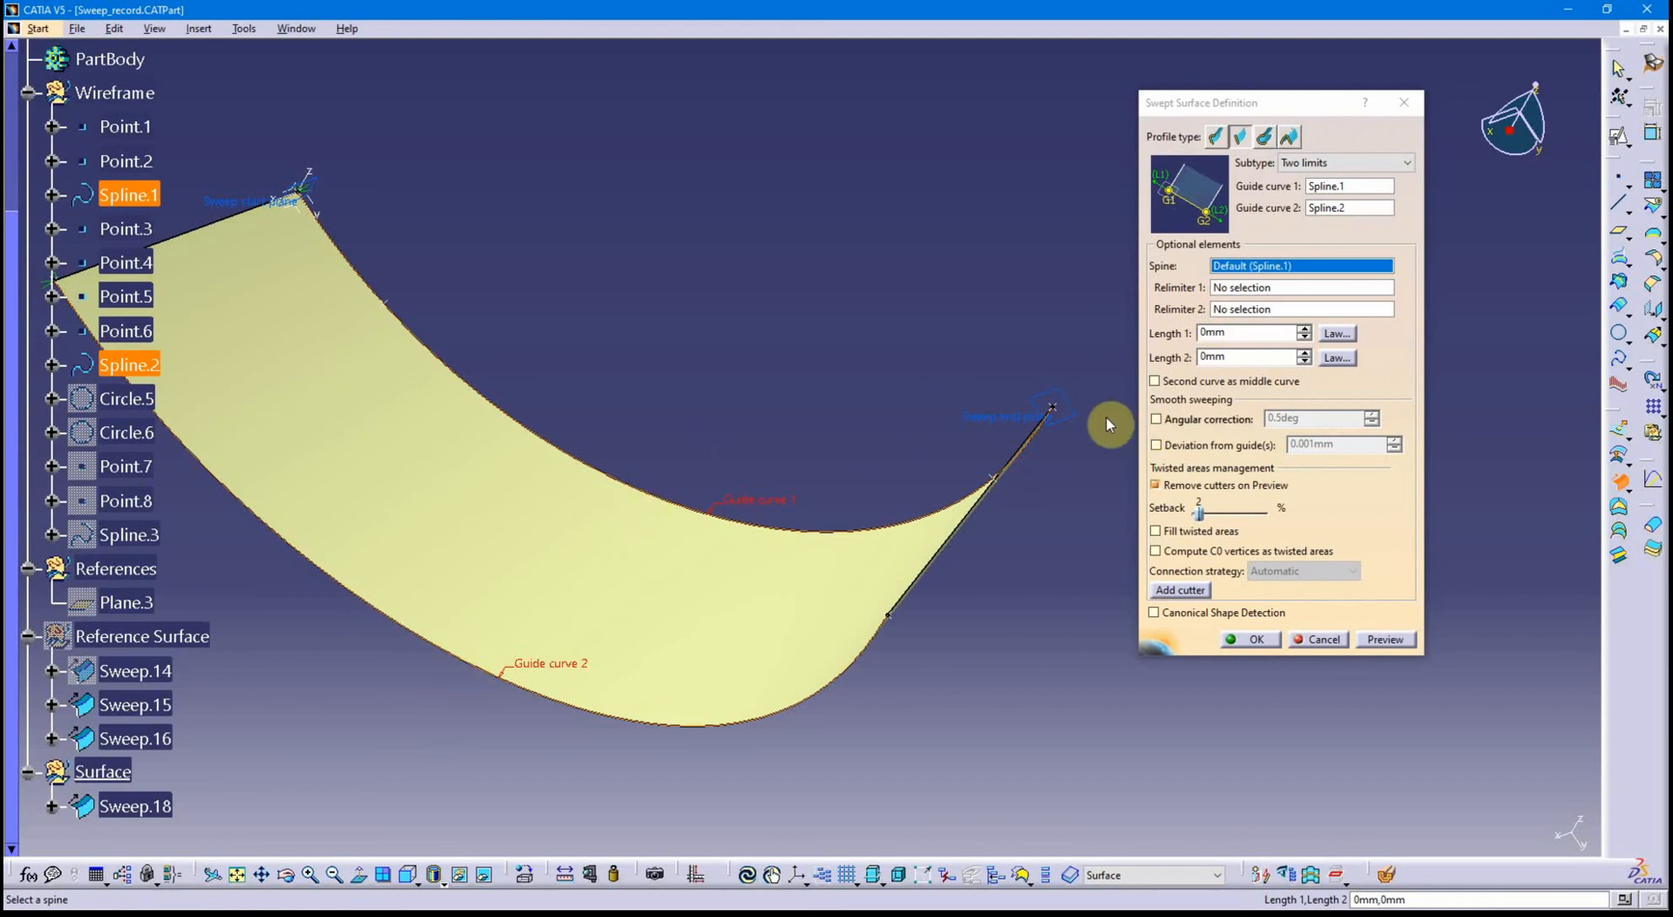
Extend the sweep beyond guide curve 1 by setting Length 1 to 8 mm and preview it.
click(1304, 329)
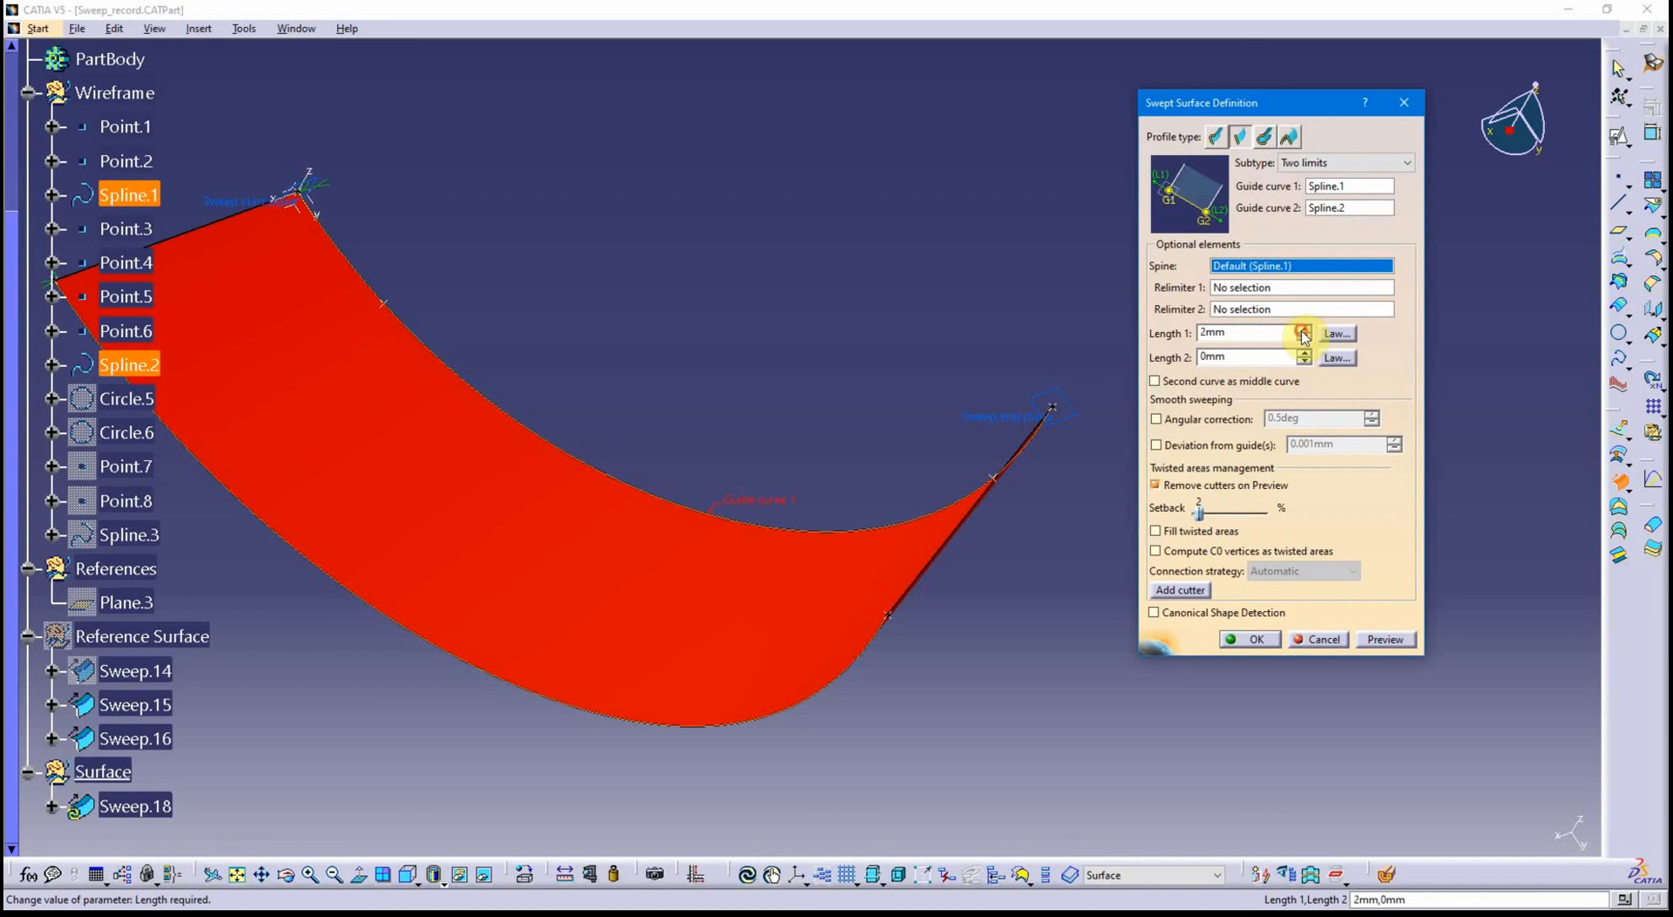
click(1304, 330)
click(1304, 329)
click(1304, 329)
click(1304, 329)
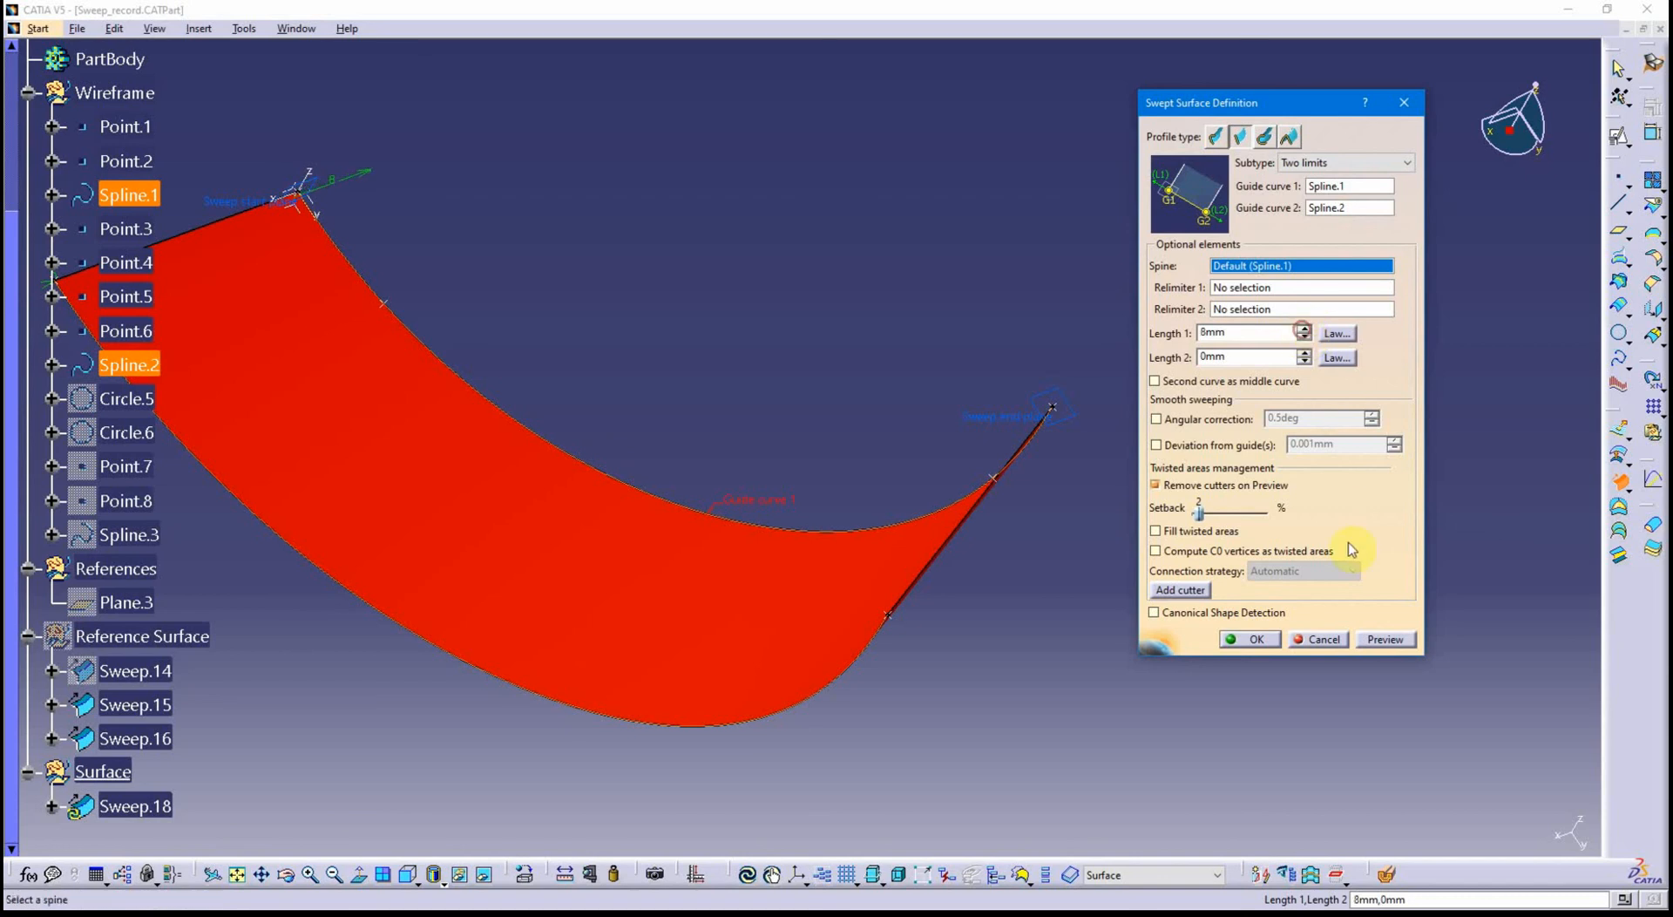
click(1384, 639)
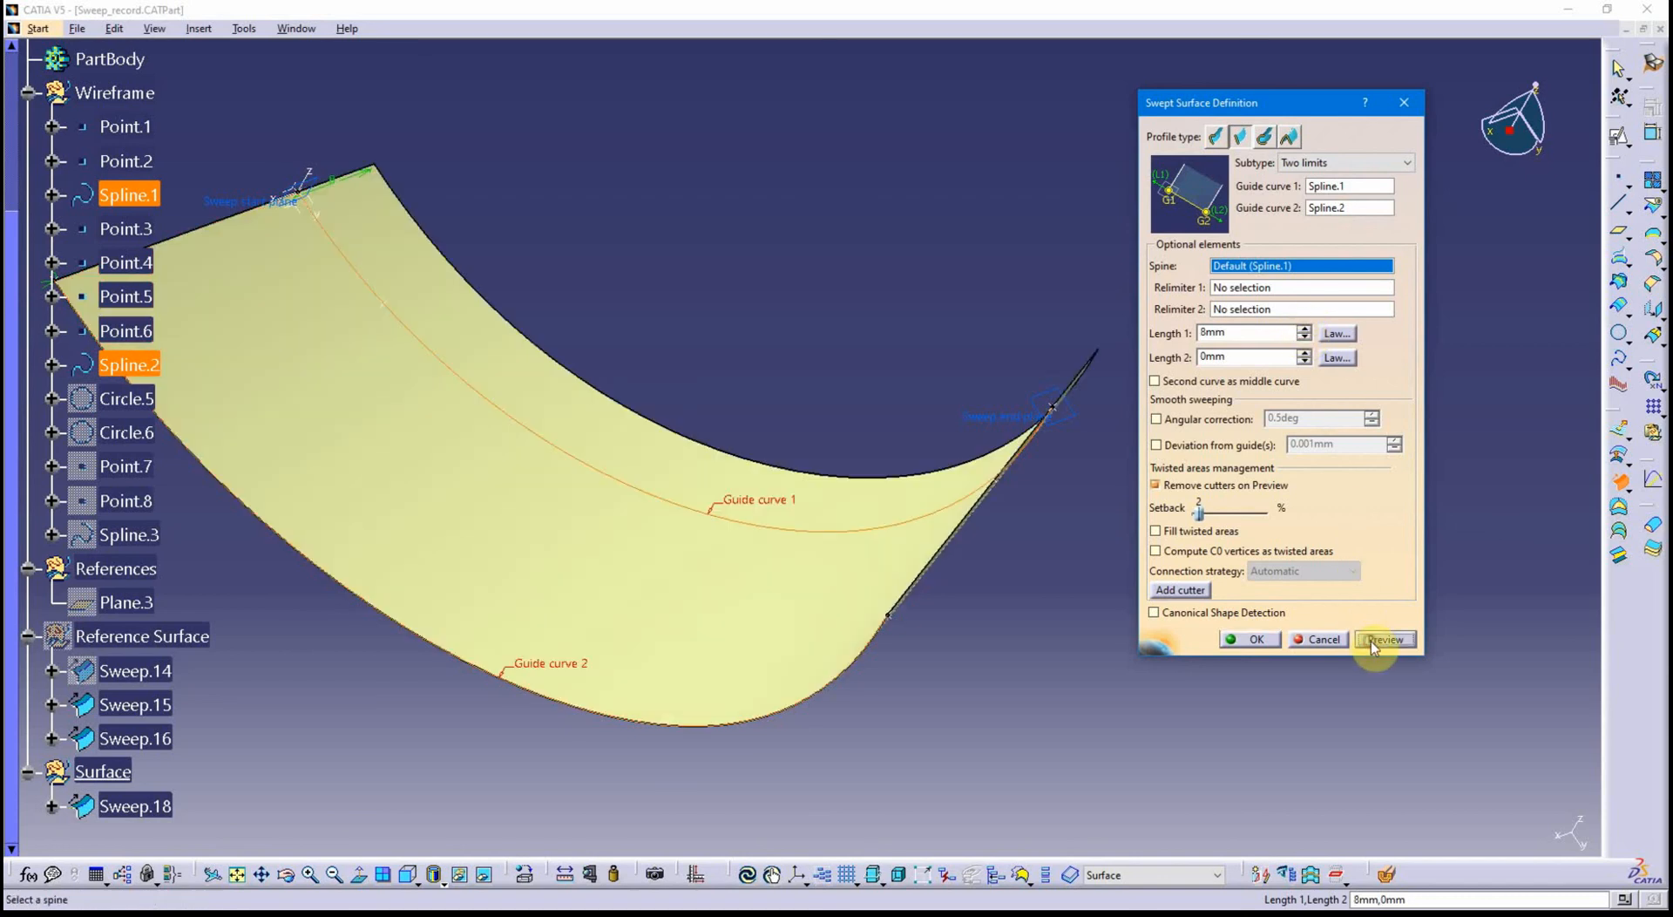
Shorten the sweep at guide curve 2 by setting Length 2 to -4 mm and preview it.
click(1304, 361)
click(1304, 361)
click(1304, 360)
click(1304, 361)
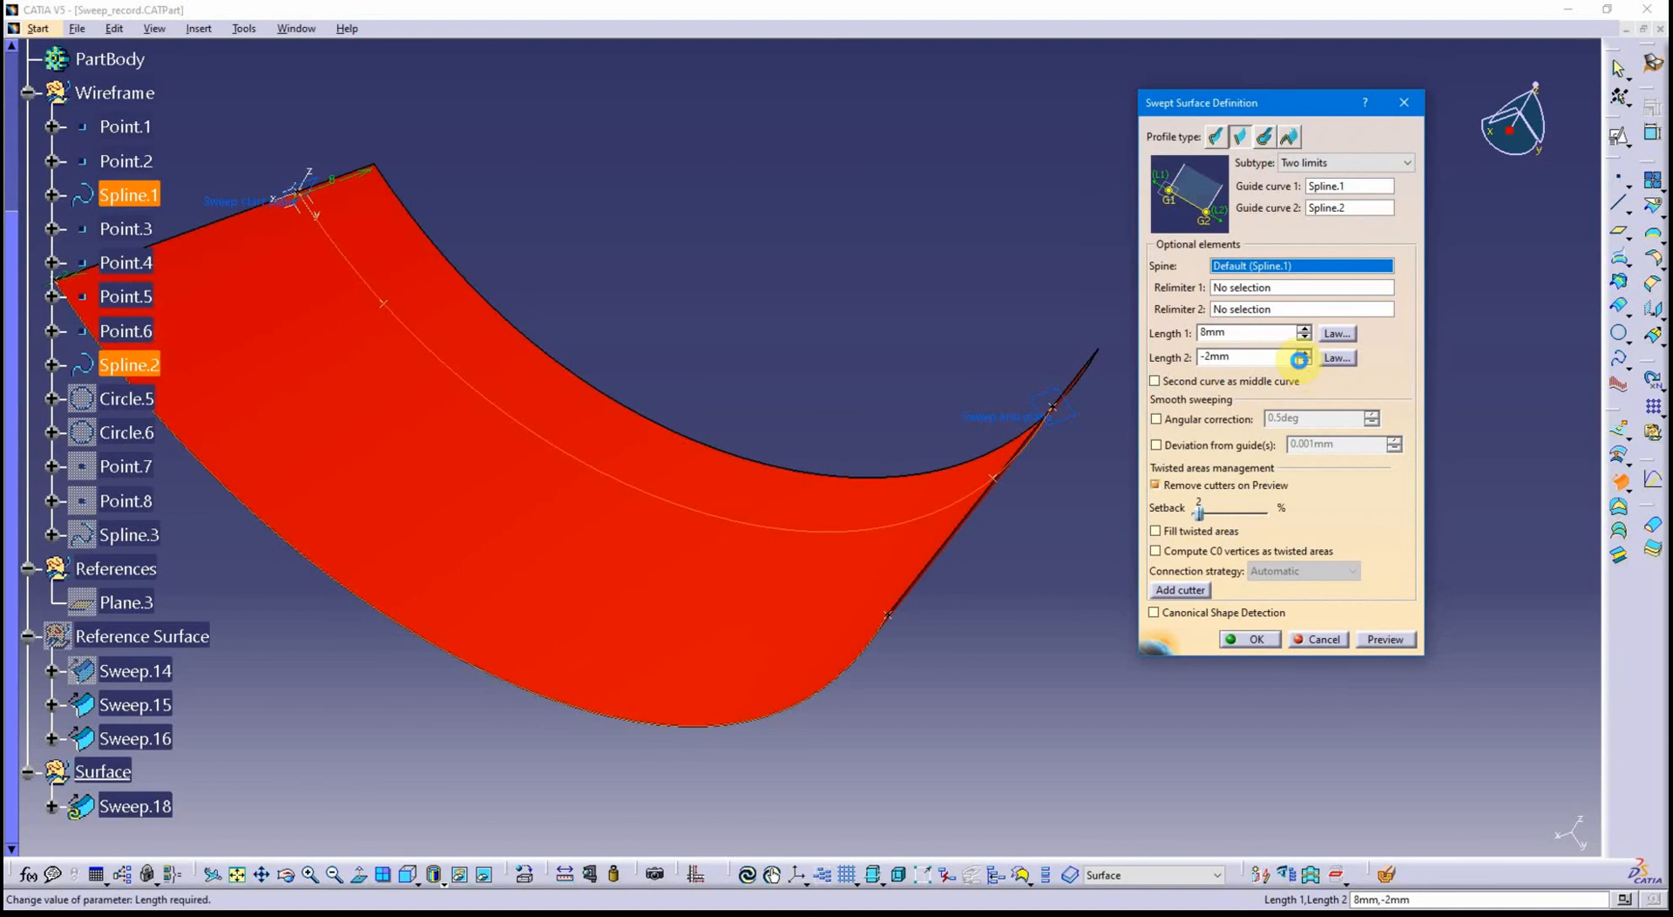
click(1384, 639)
Check the offset surface edges against both guide curves and discard the two-limits sweep.
middle_drag(642, 567, 717, 485)
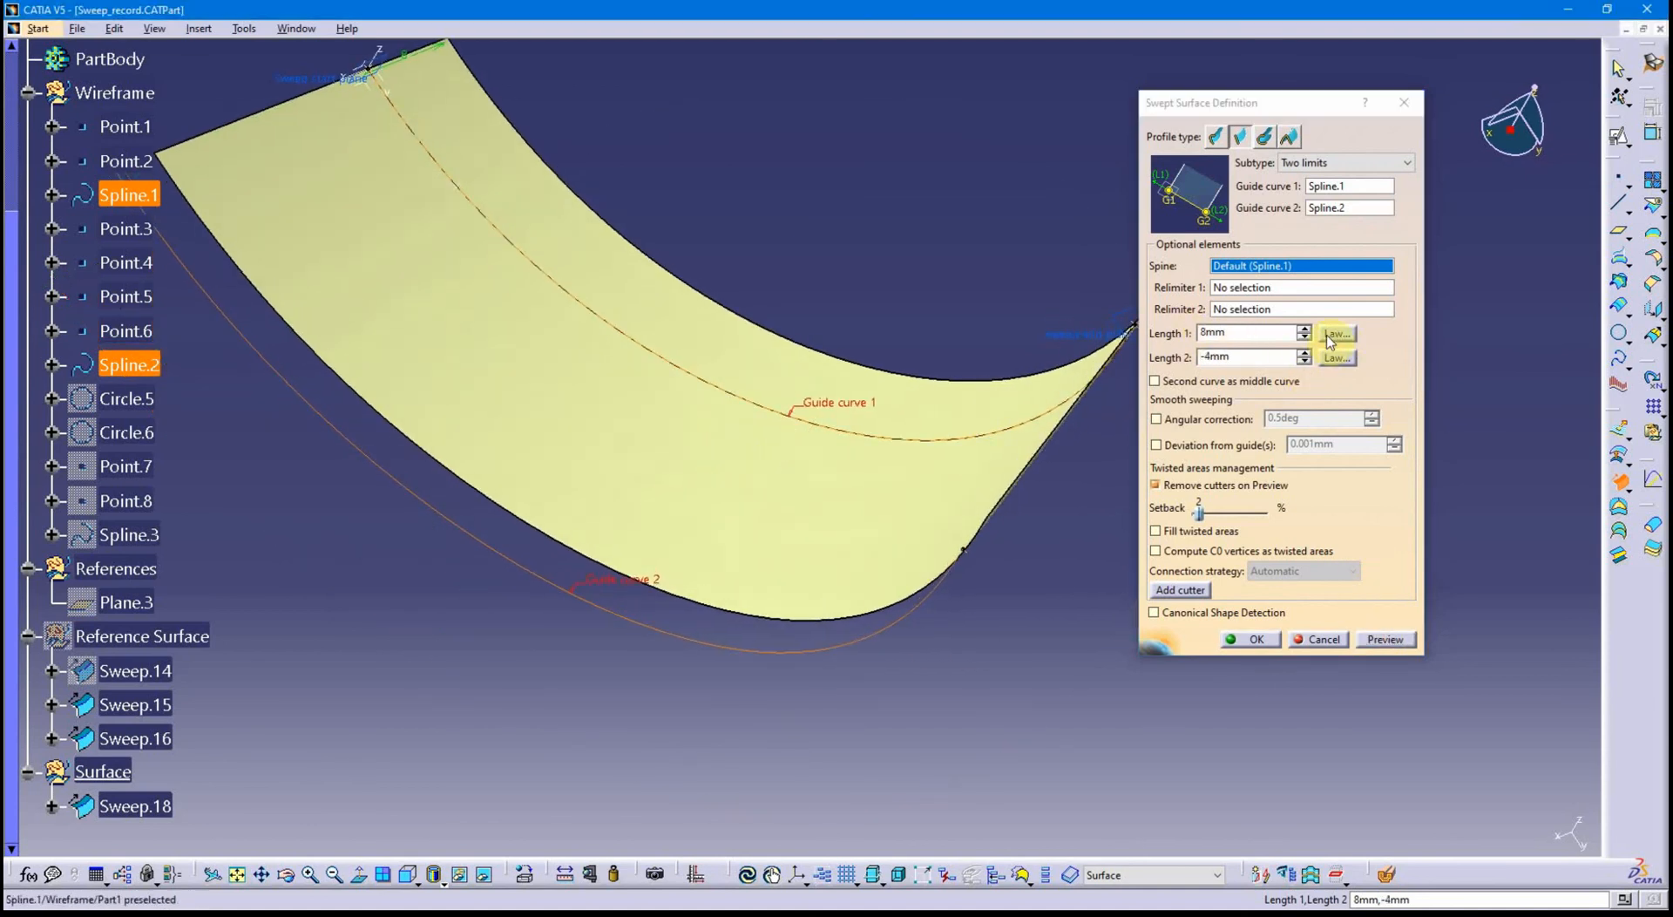
middle_drag(907, 378, 1238, 330)
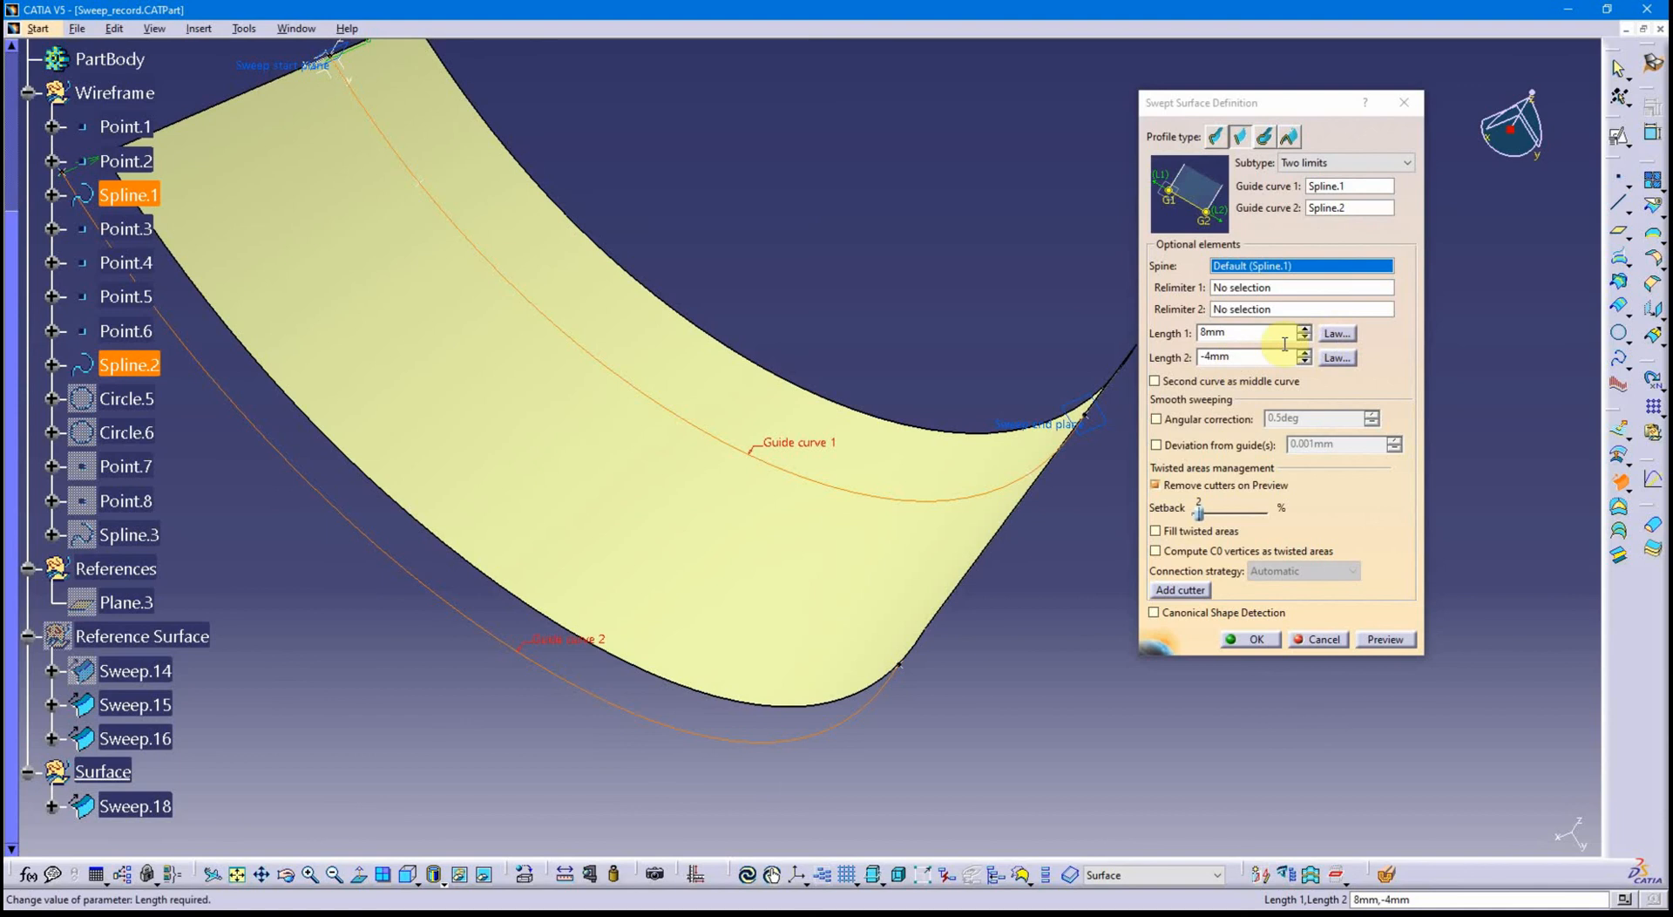
middle_drag(771, 494, 782, 551)
scroll(781, 550, up, 1)
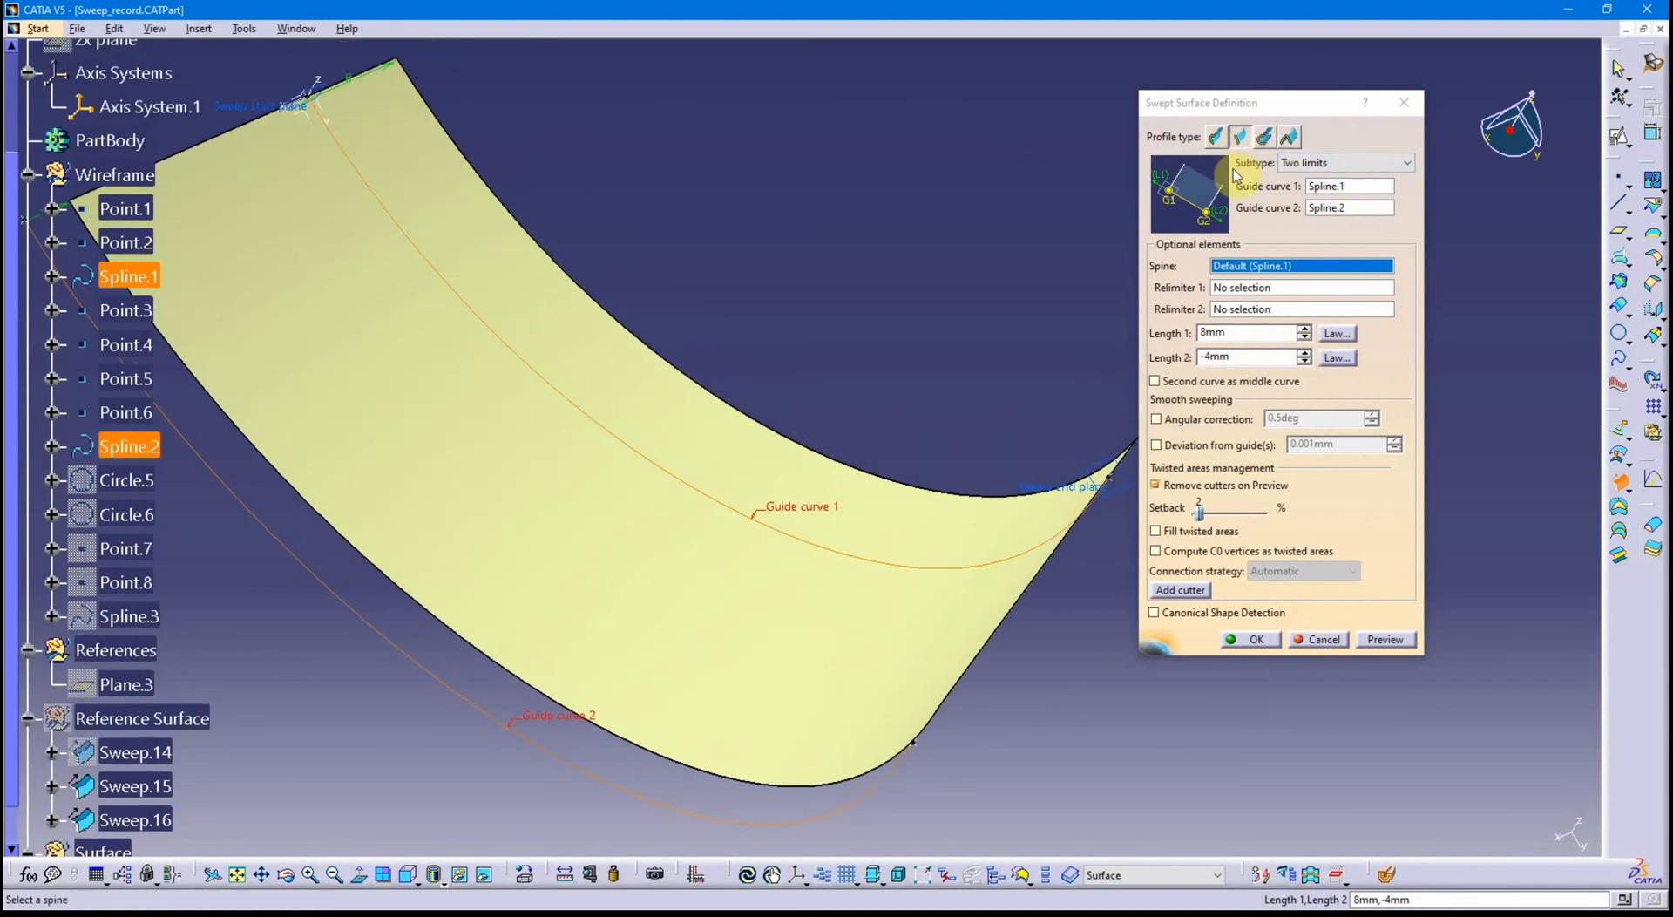
middle_drag(725, 507, 851, 517)
click(1328, 648)
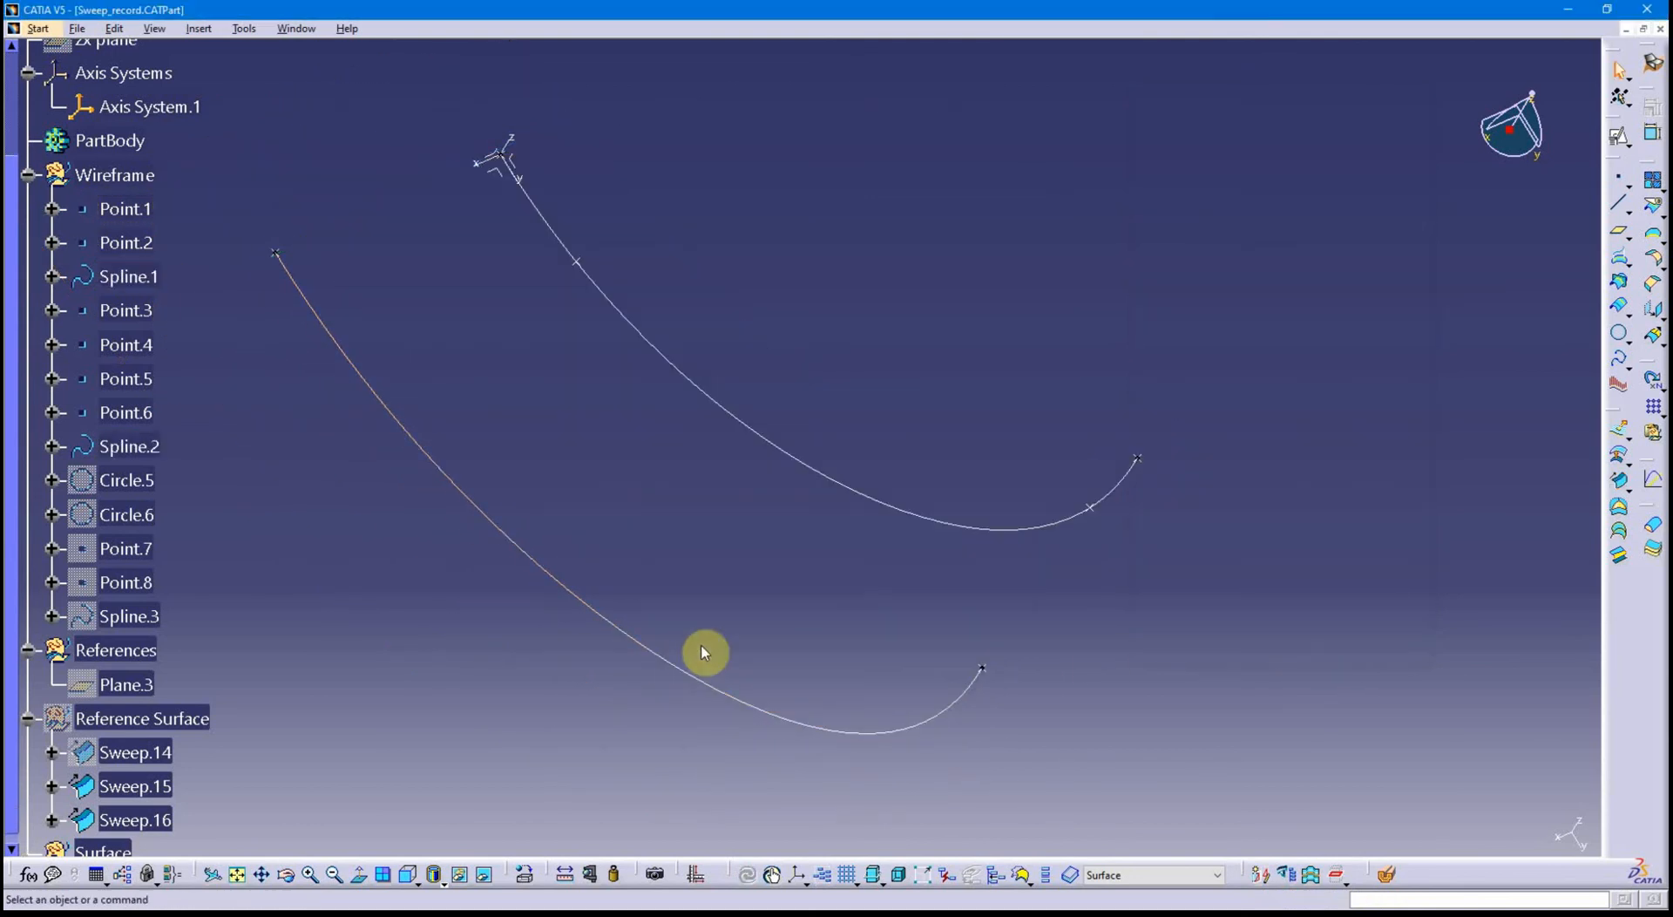
Start a line-profile swept surface using the Limit and middle subtype.
middle_drag(702, 607, 734, 603)
scroll(735, 601, up, 1)
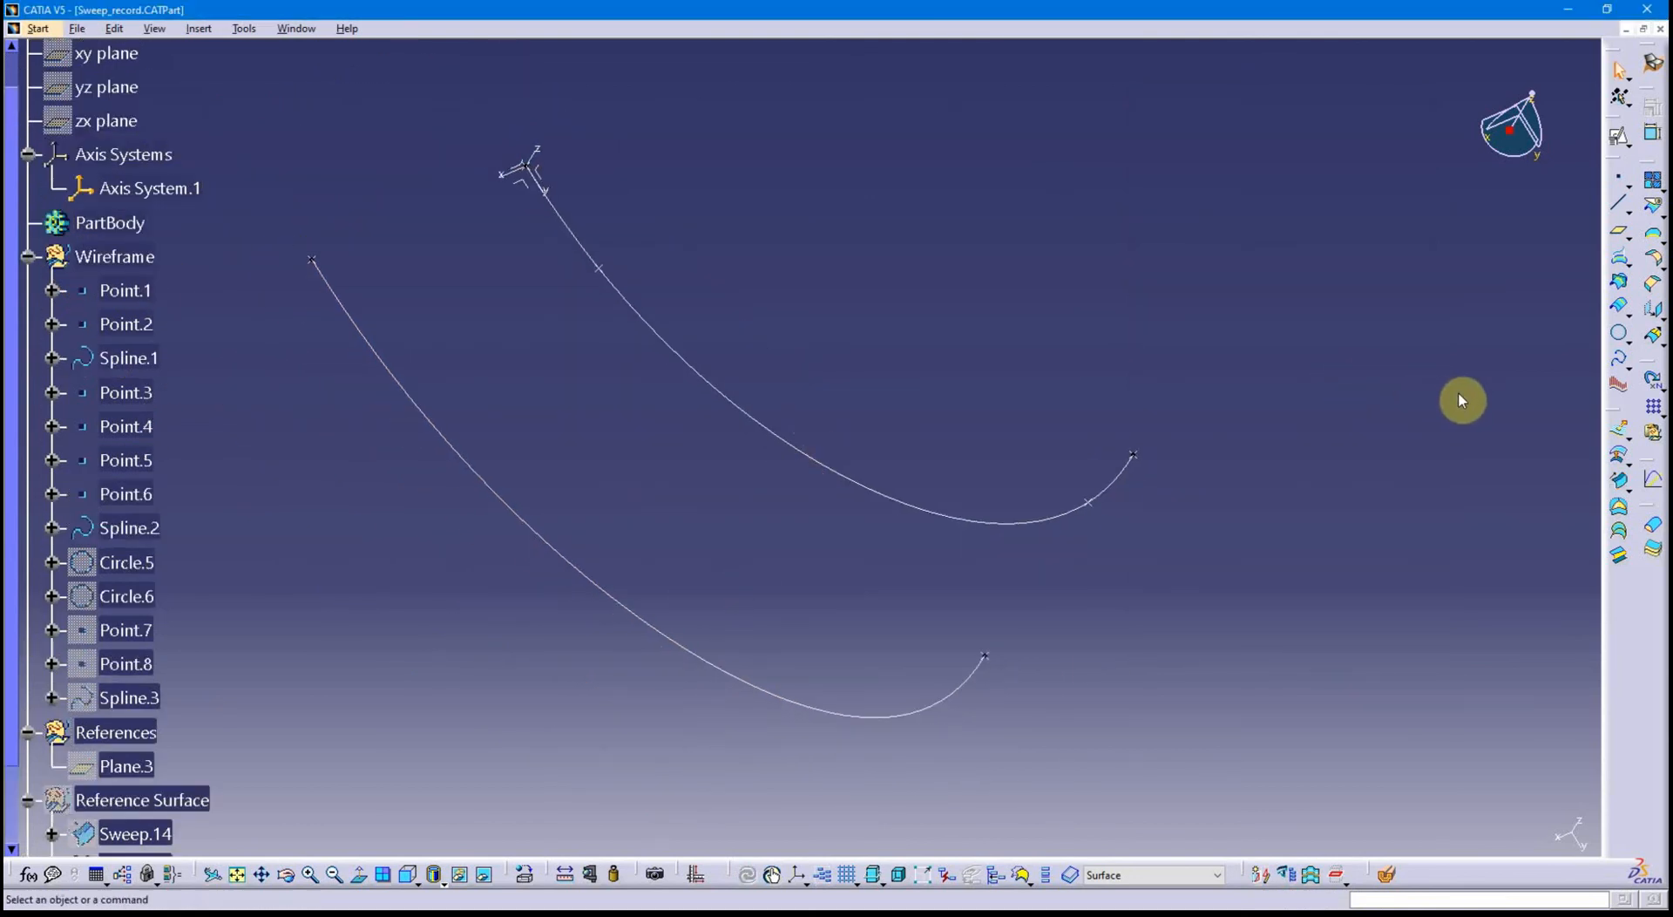
click(1613, 480)
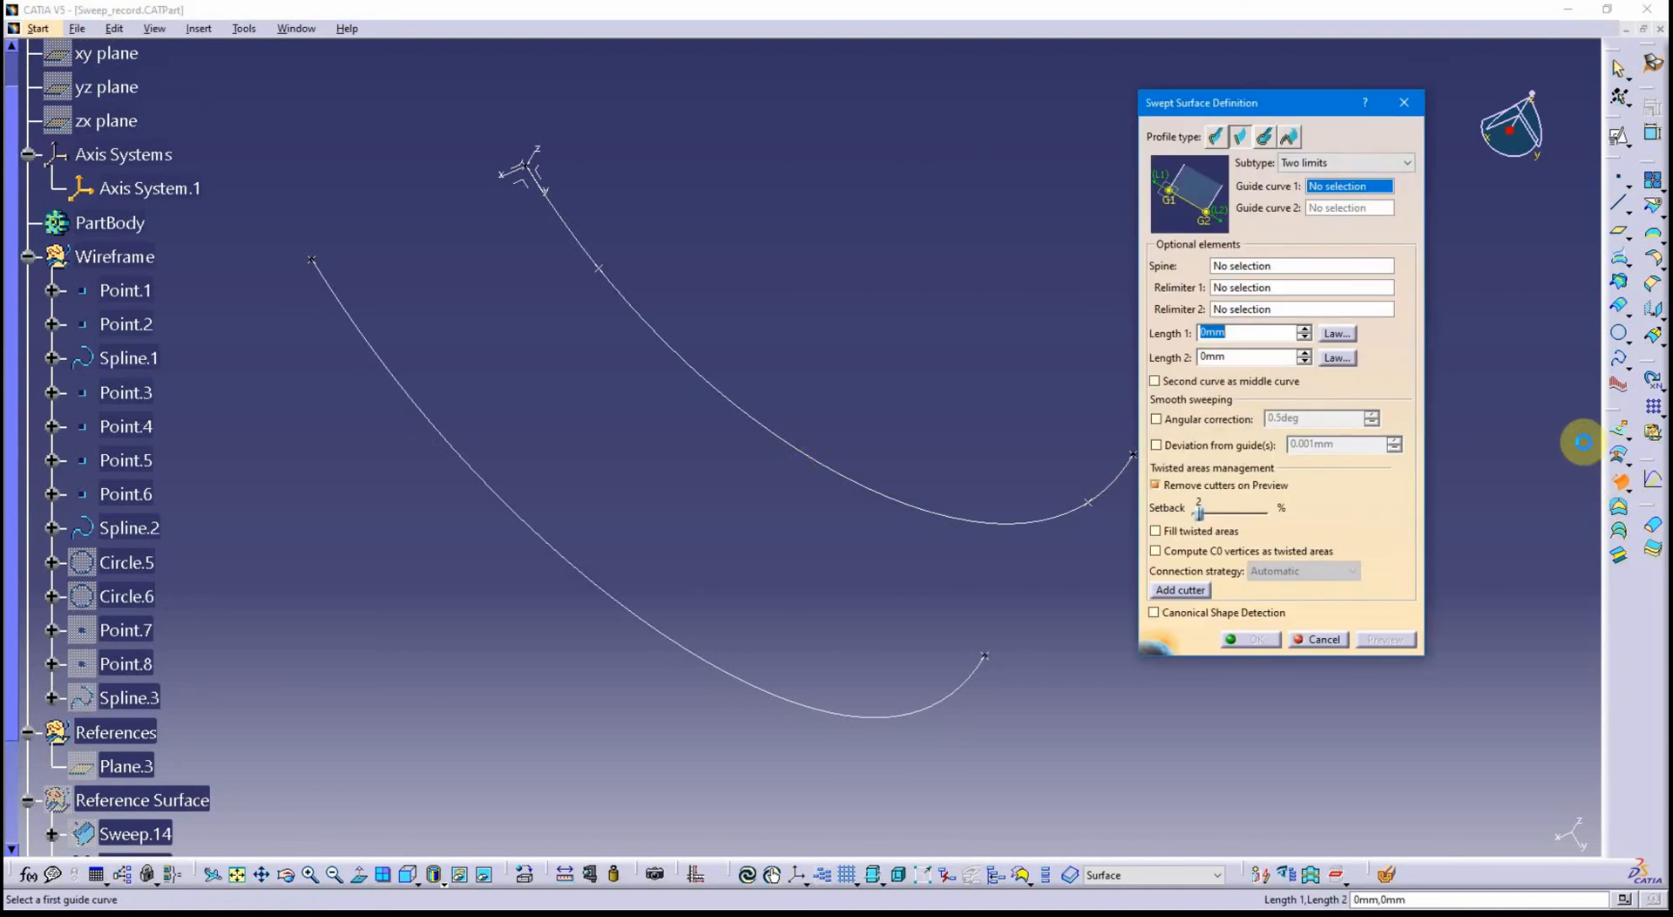
click(1357, 162)
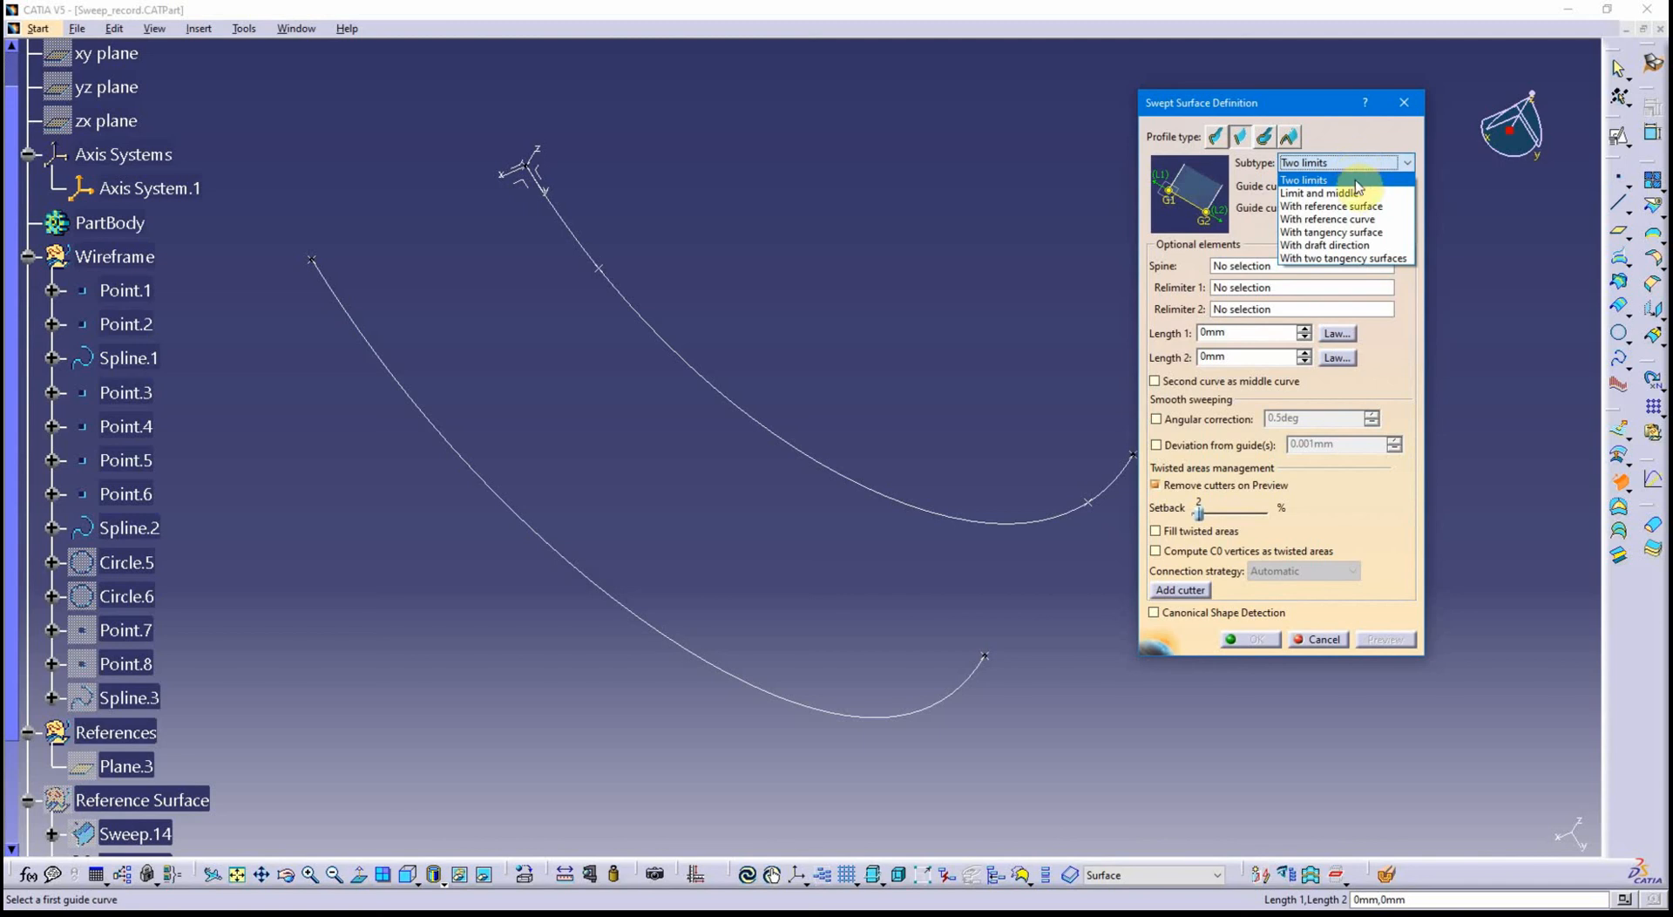
click(1350, 192)
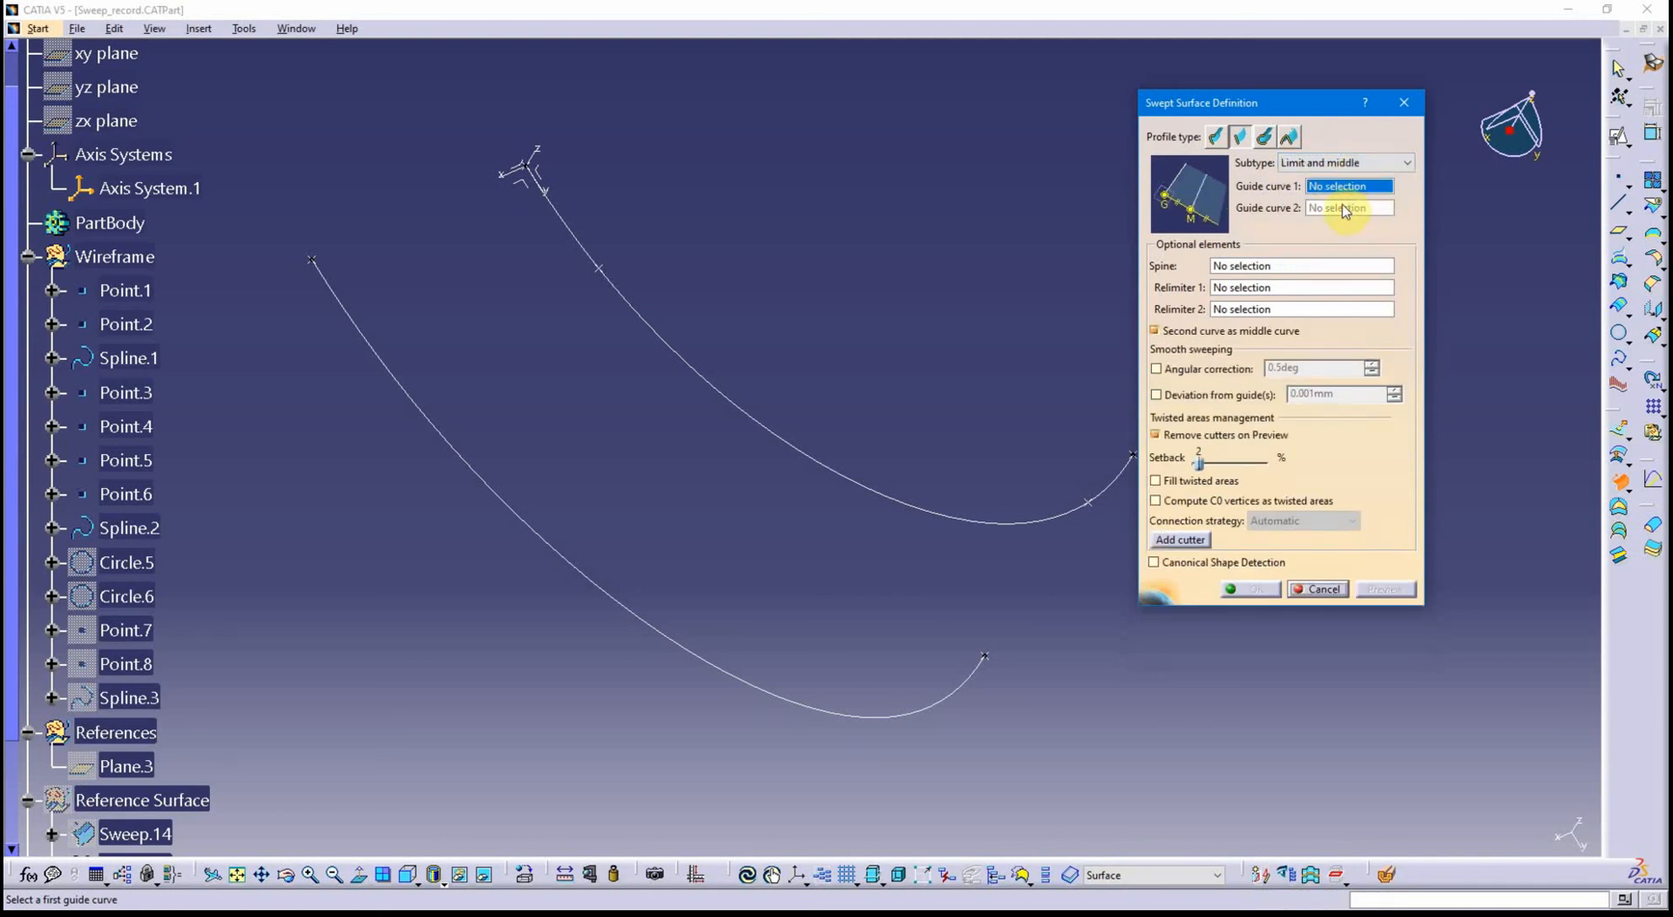
Use Spline.1 as guide curve 1 and Spline.2 as guide curve 2, and preview the swept surface.
scroll(820, 601, down, 1)
middle_drag(821, 601, 763, 594)
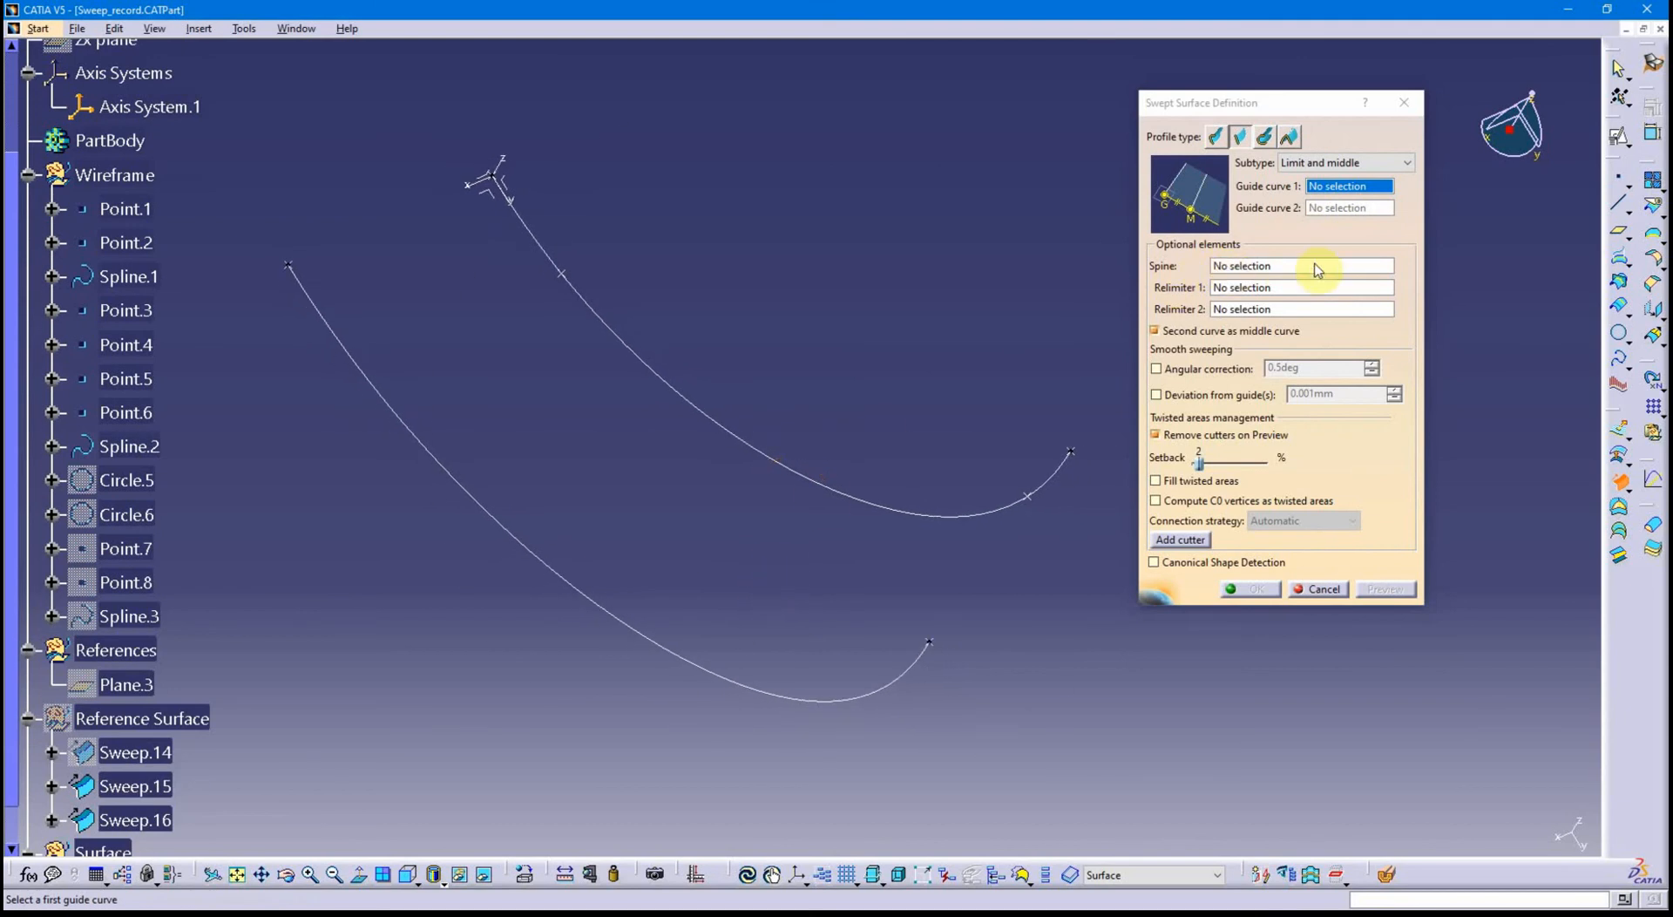
click(811, 472)
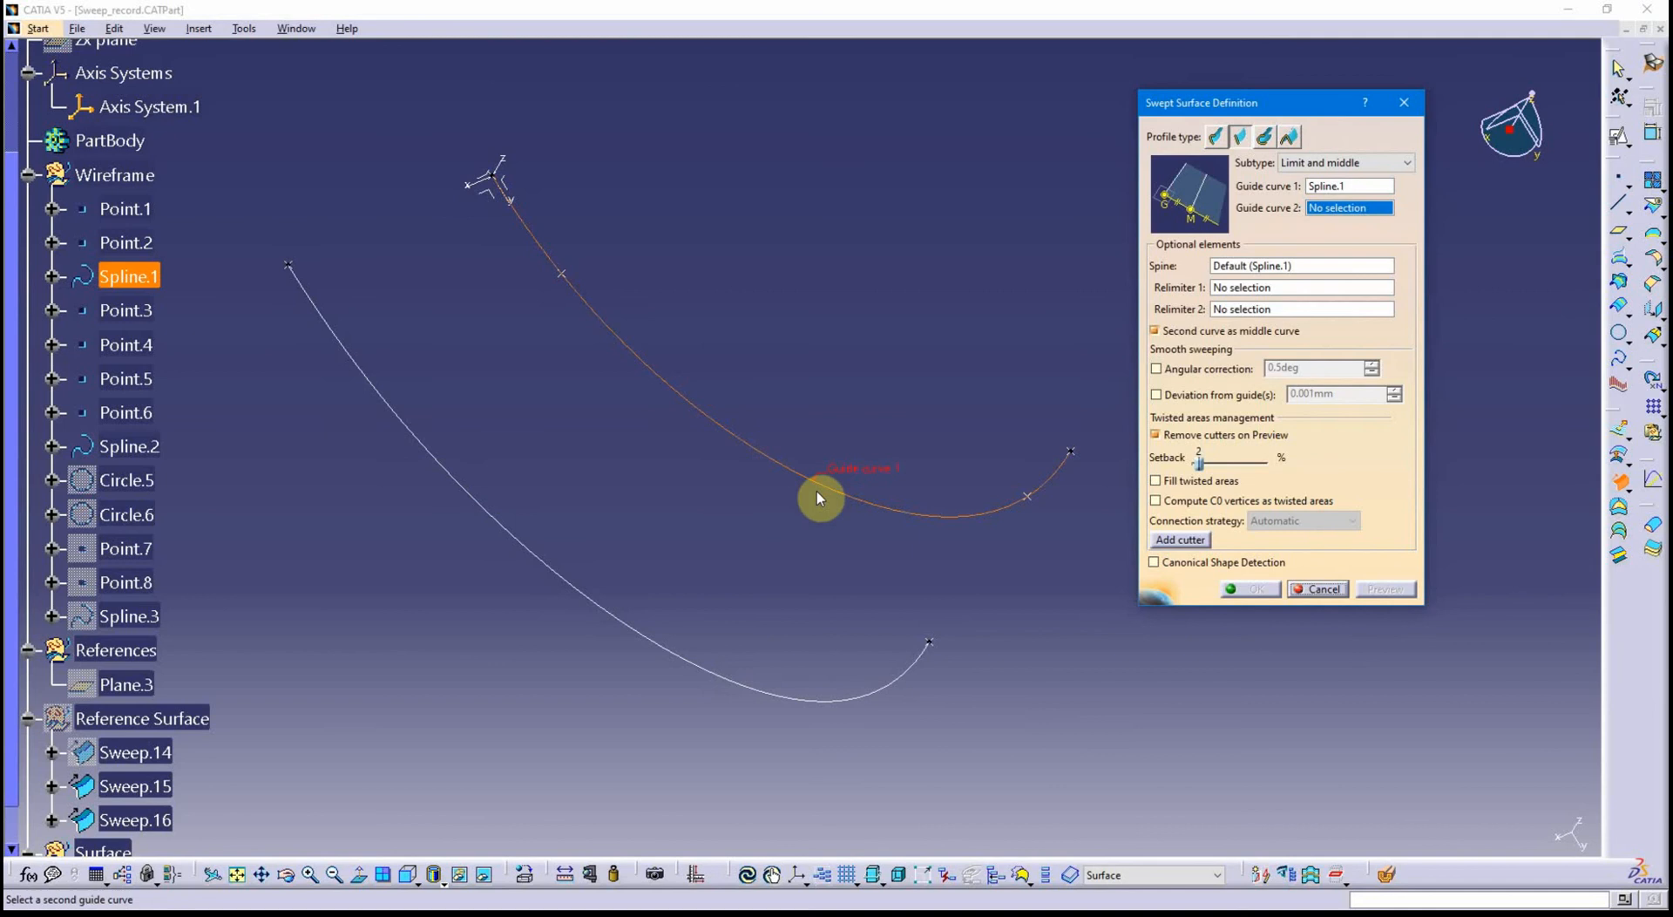
click(656, 642)
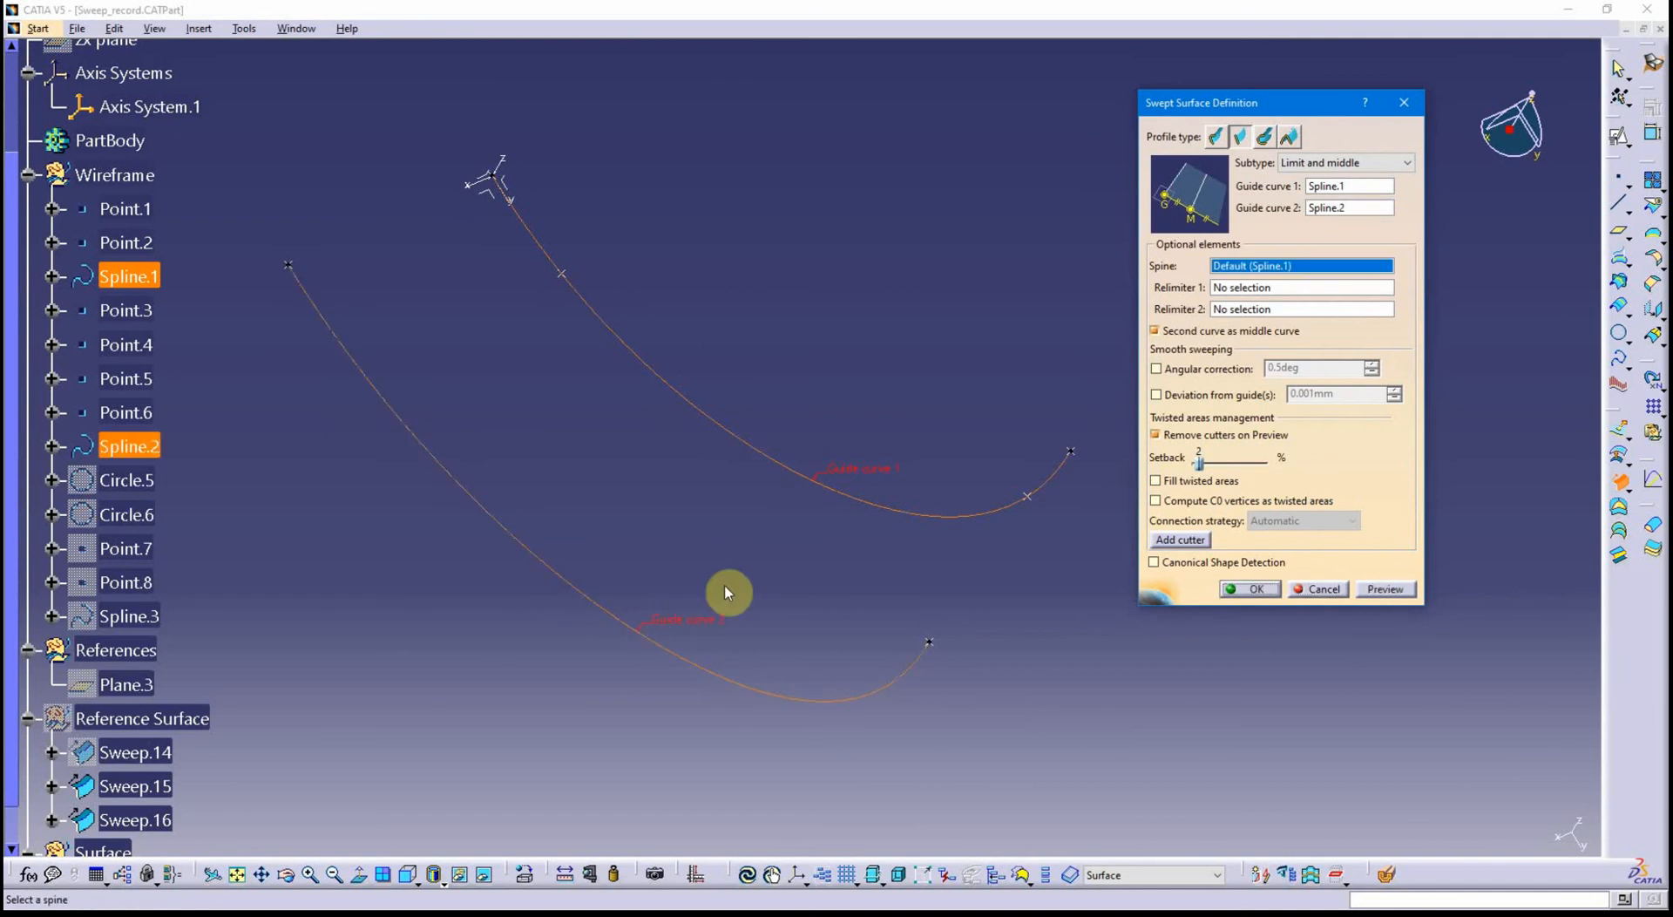
click(1381, 589)
Examine the previewed surface from several angles, comparing its outer edges with guide curve 1 and the middle guide curve 2.
middle_drag(706, 552, 787, 353)
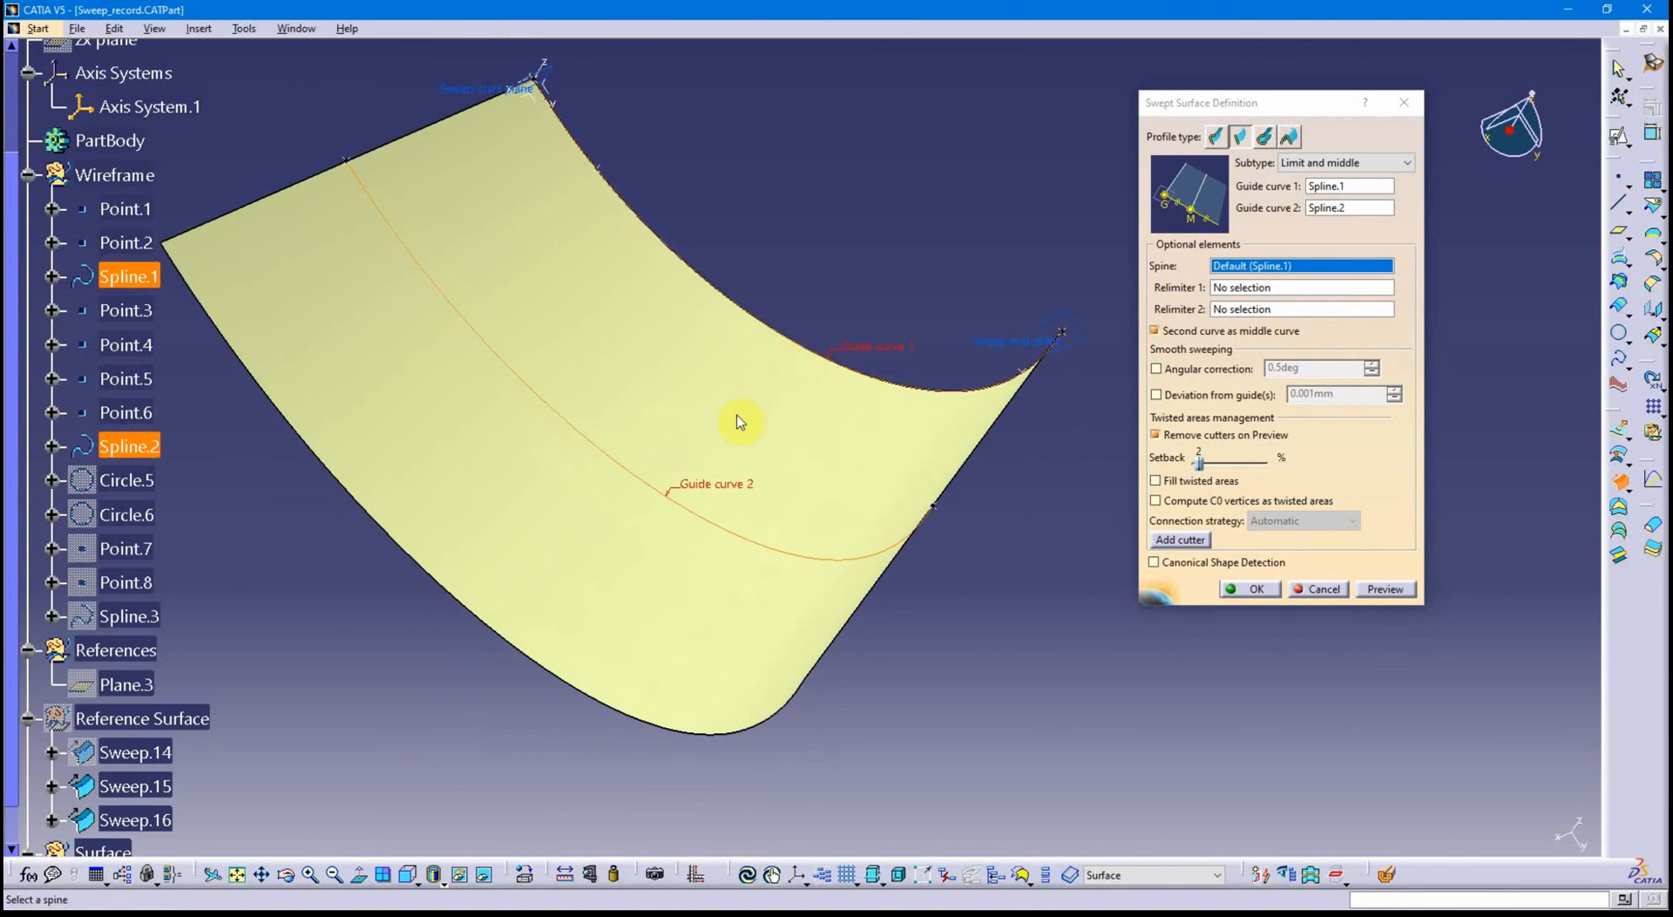
middle_drag(730, 541, 723, 507)
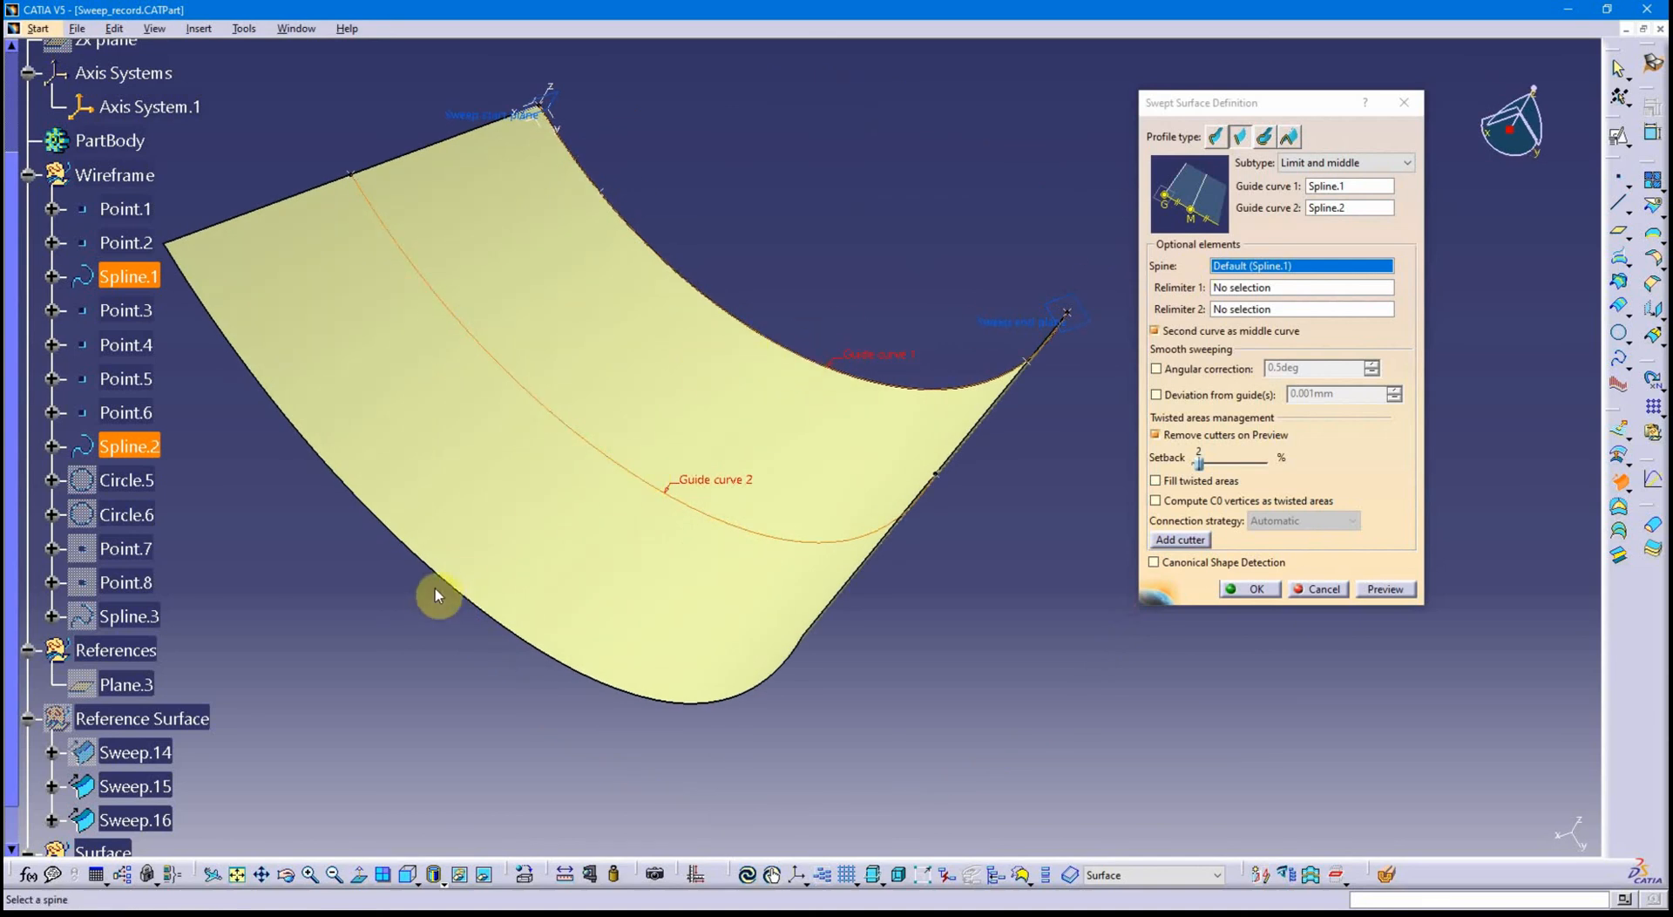
middle_drag(569, 312, 632, 353)
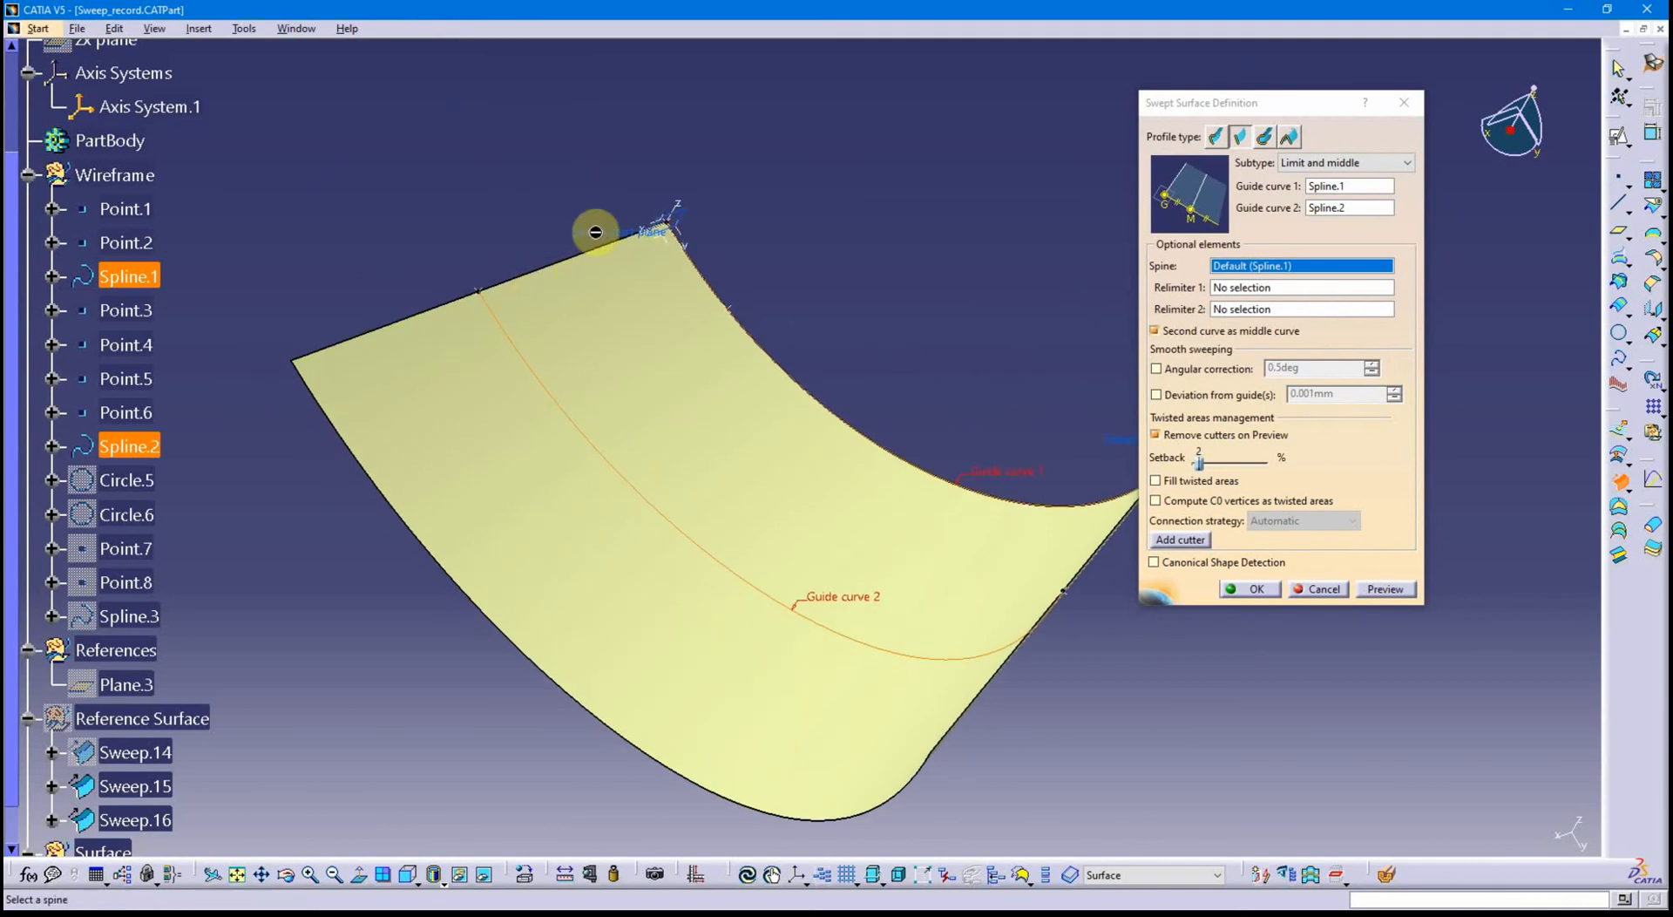
middle_drag(710, 516, 562, 421)
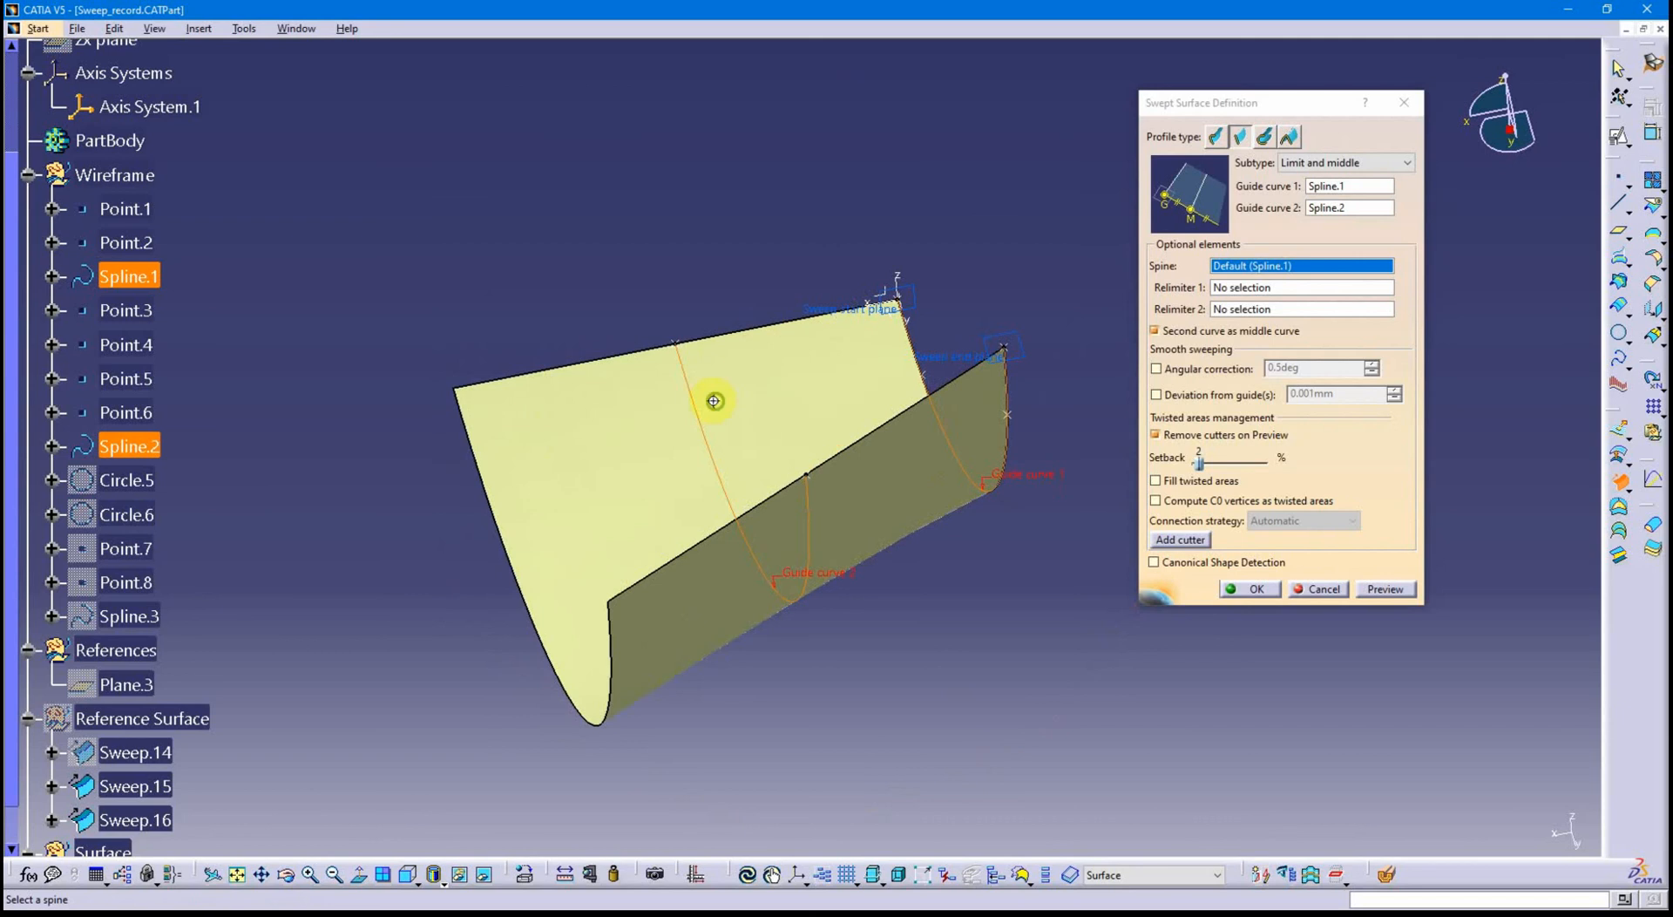
middle_drag(714, 400, 854, 424)
scroll(751, 400, up, 1)
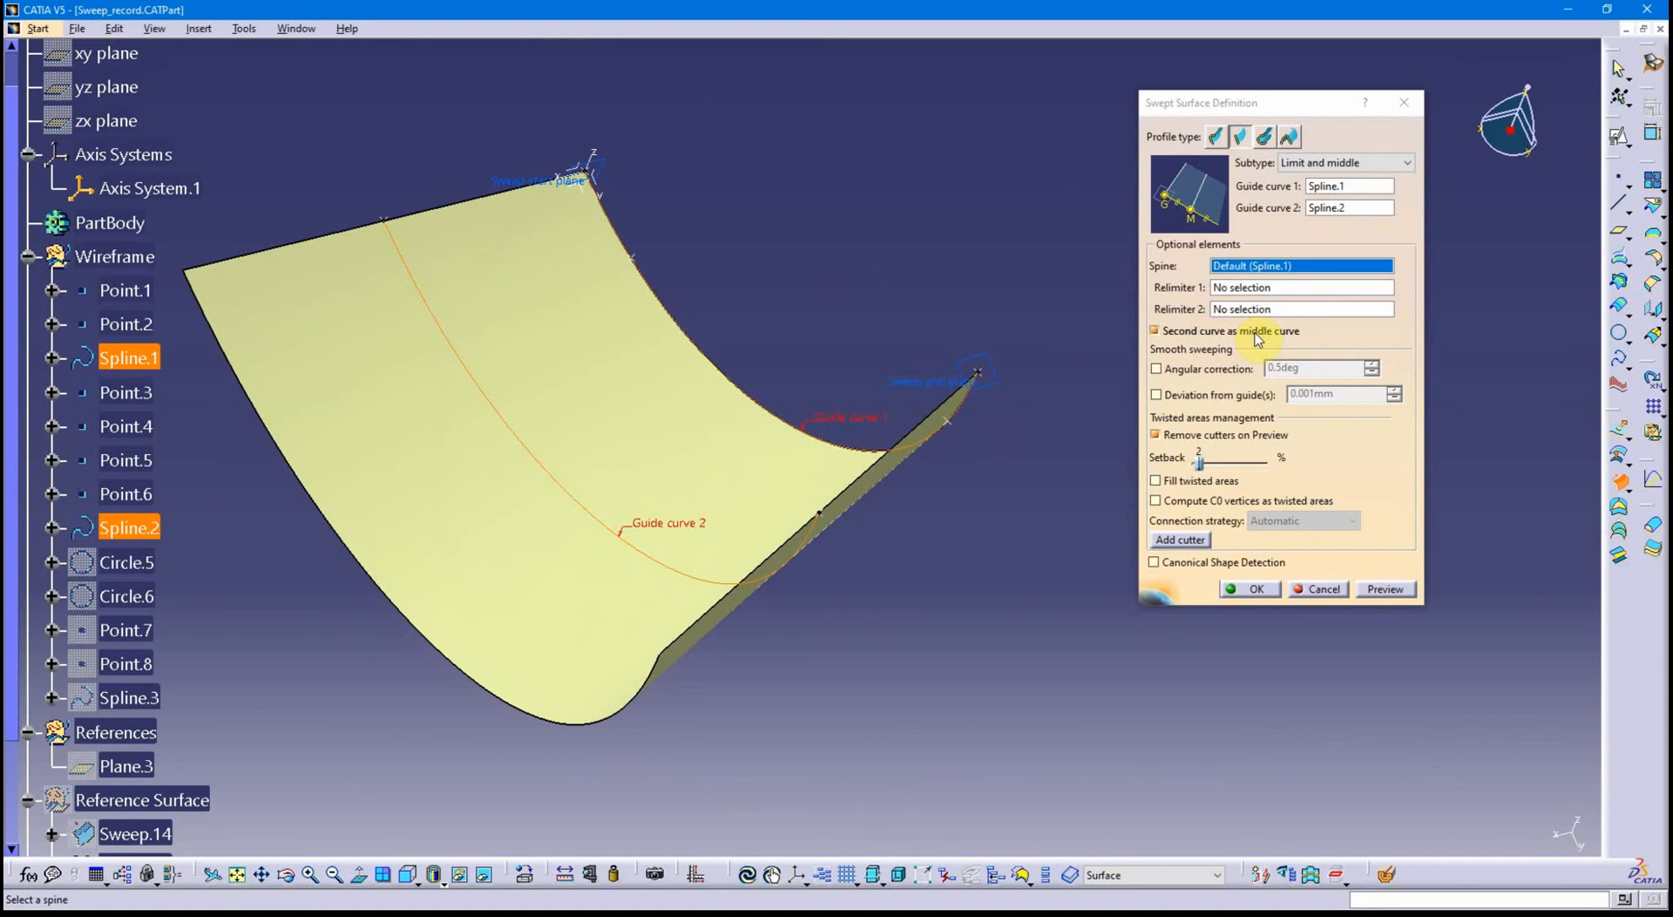
Turn off using the second curve as middle curve and preview the sweep between the two guide curves.
click(1257, 338)
click(1386, 642)
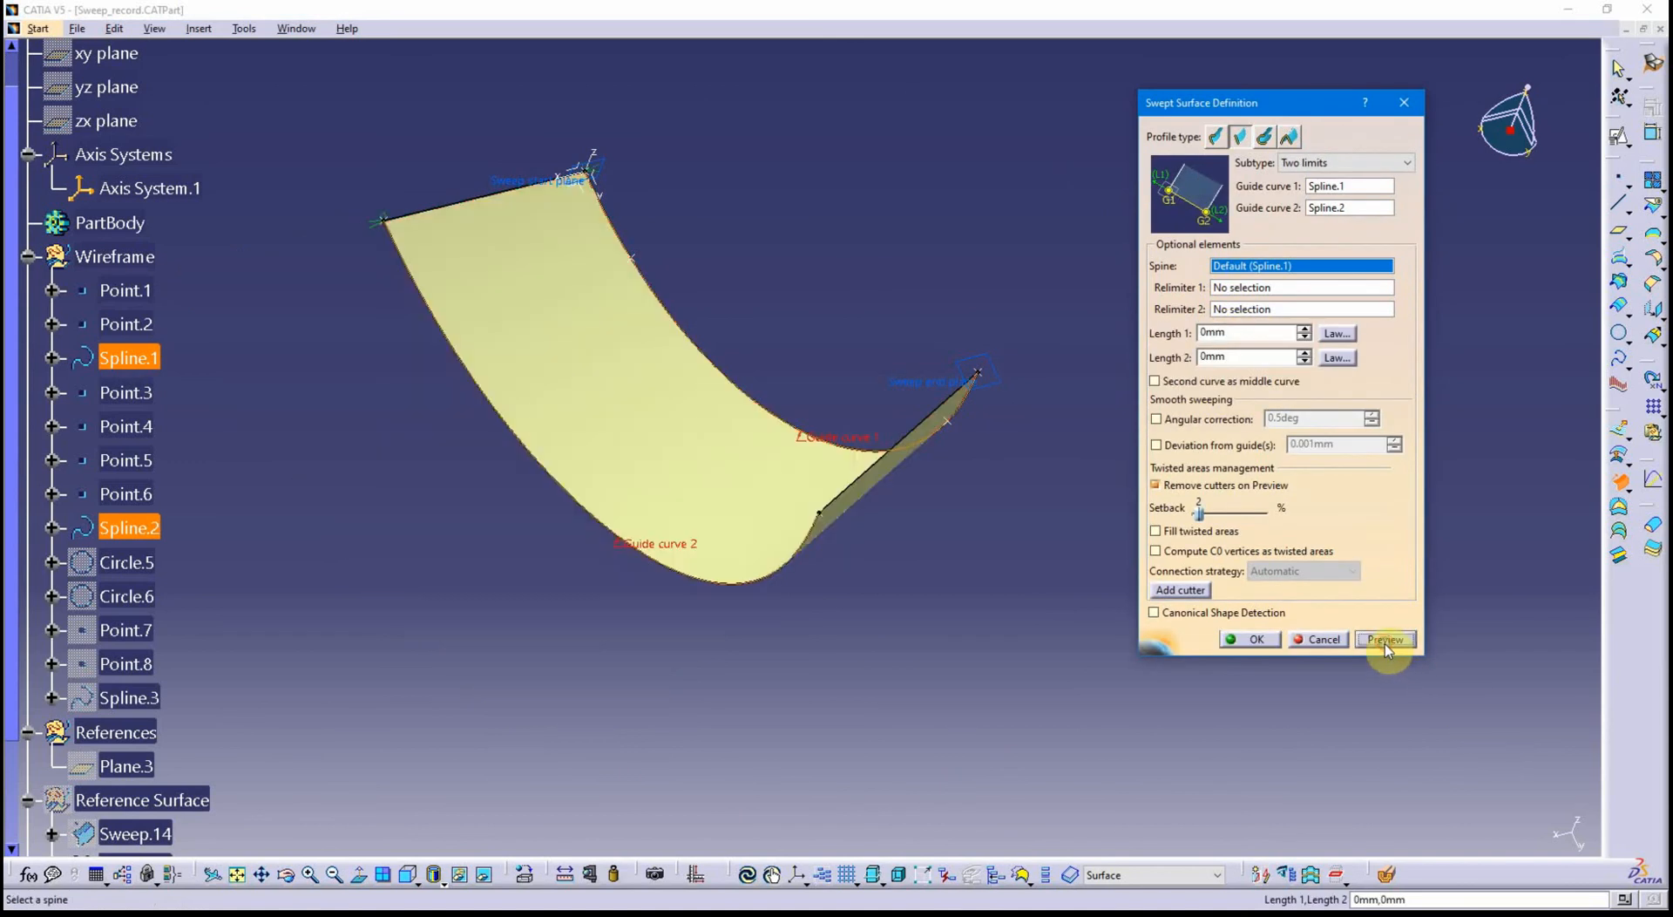
middle_drag(907, 636, 918, 563)
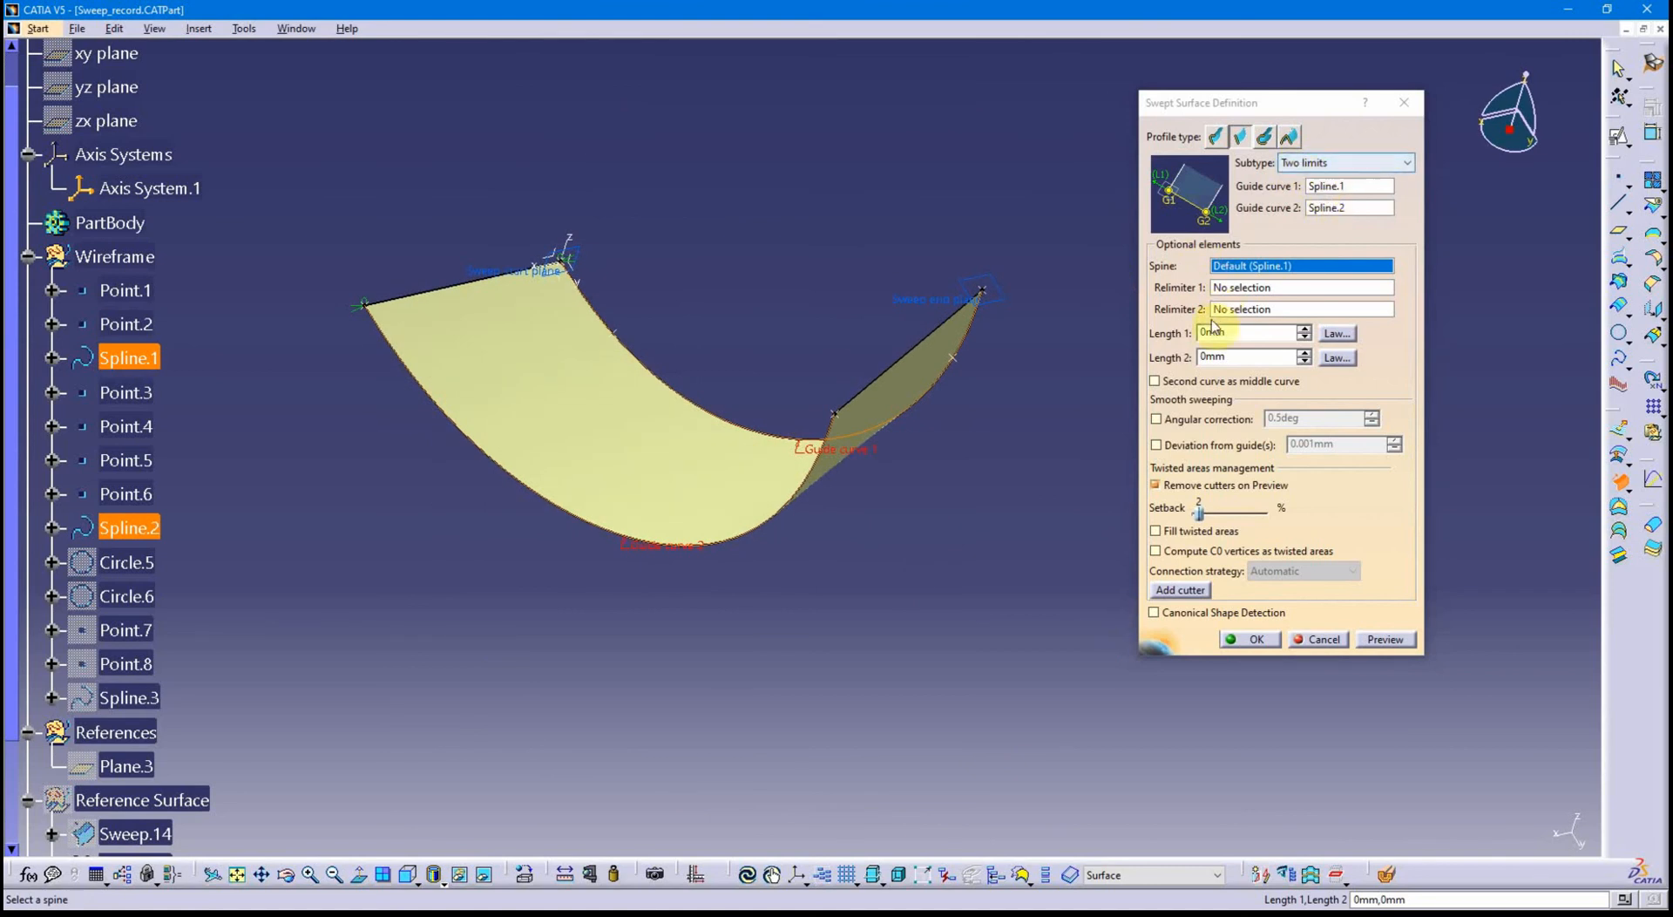
Use the second curve as middle curve again, check the preview around both guide curves and discard the sweep.
click(1177, 383)
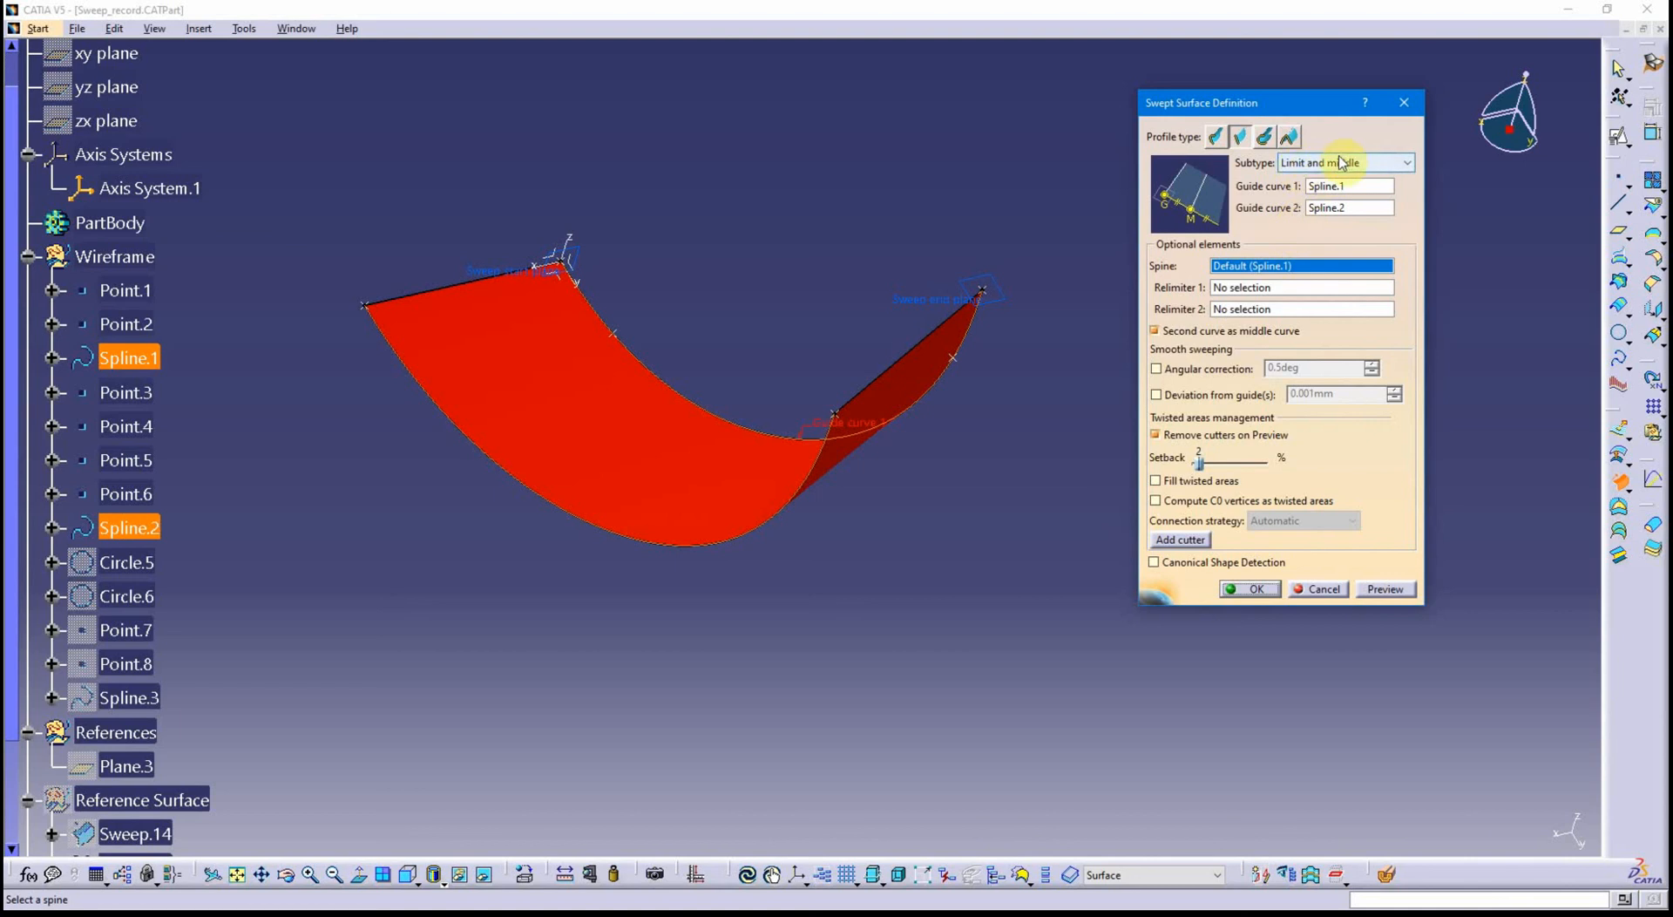
click(1385, 589)
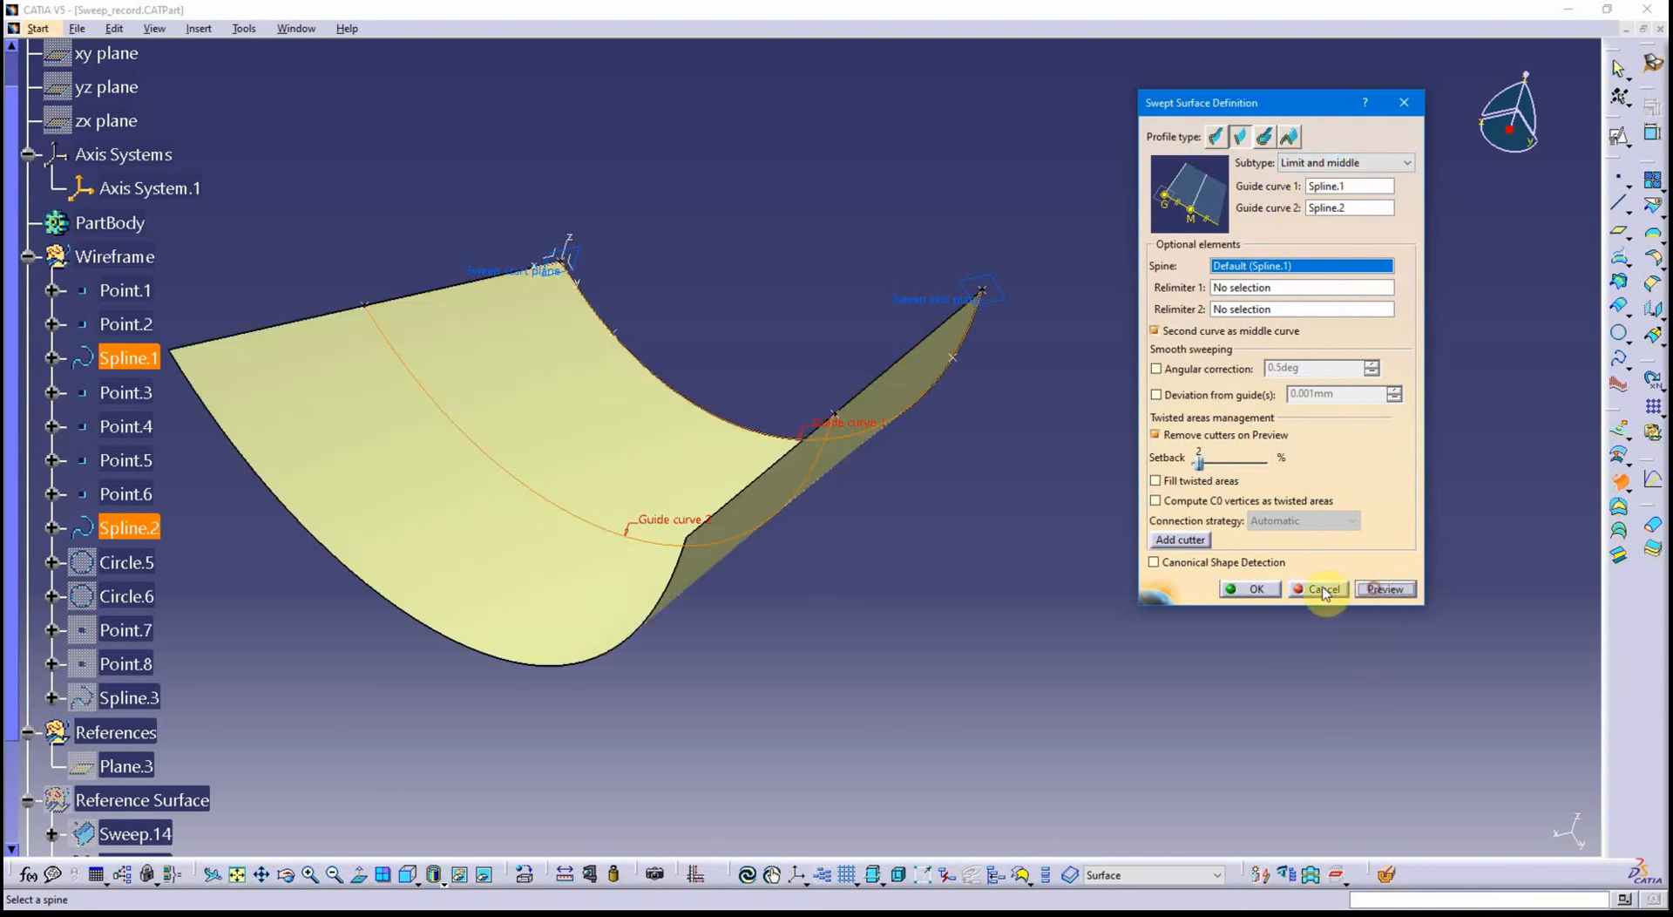
middle_drag(851, 468, 953, 485)
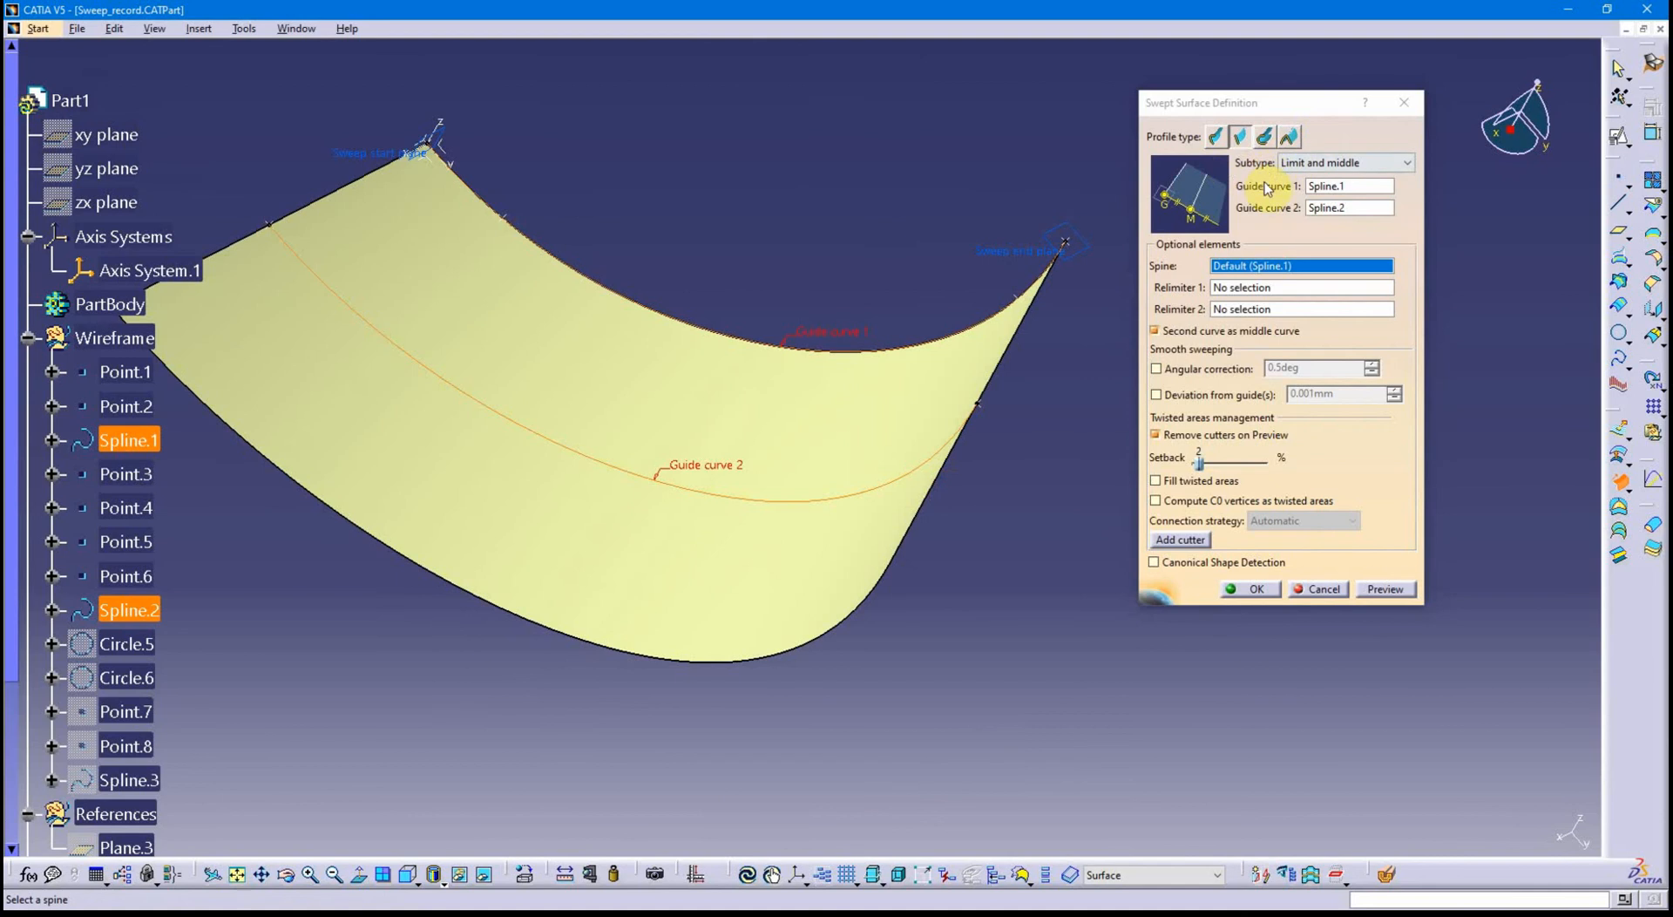
middle_drag(697, 634, 776, 463)
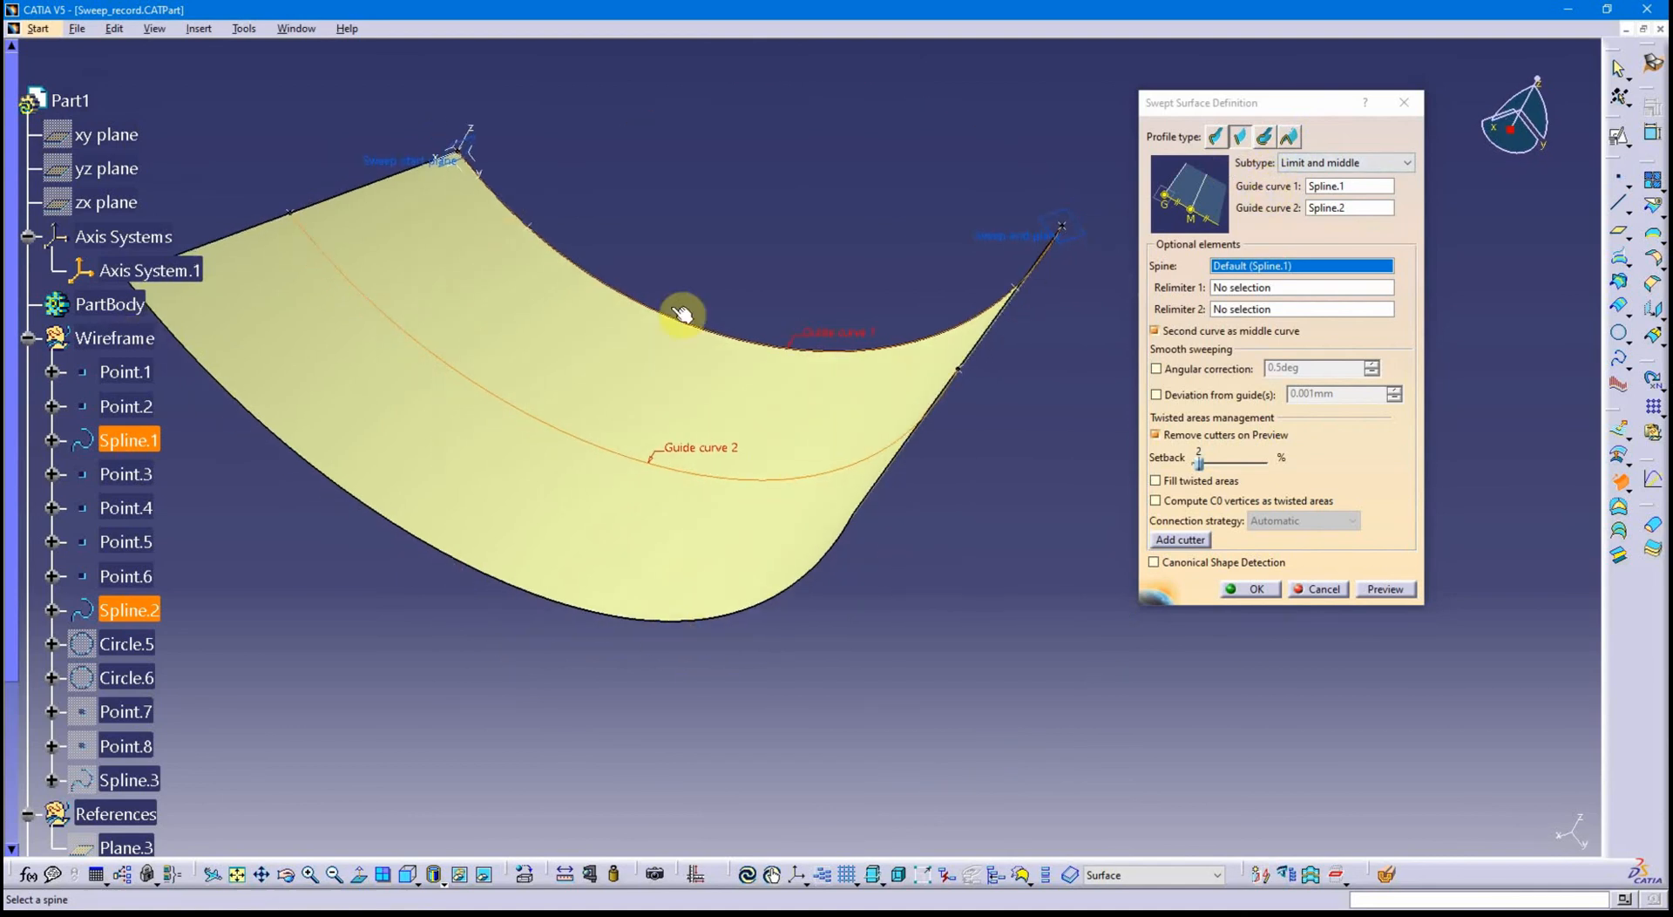
middle_drag(455, 445, 698, 534)
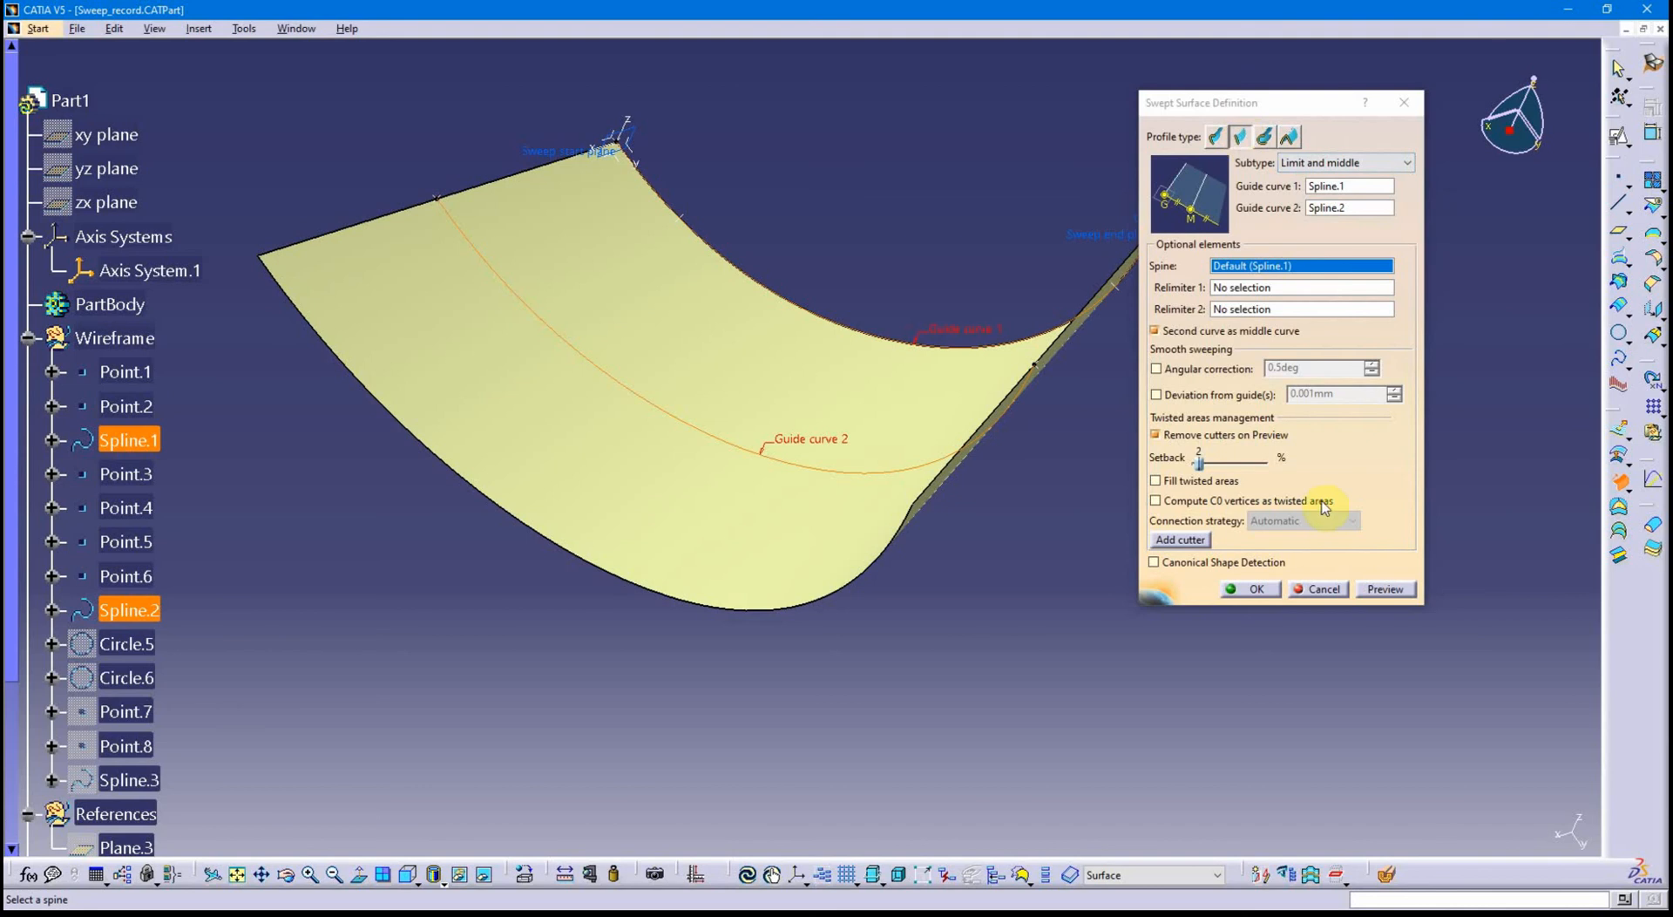
click(1323, 590)
Show the hidden Reference Surface geometrical set and start a new line-profile swept surface.
scroll(767, 624, down, 5)
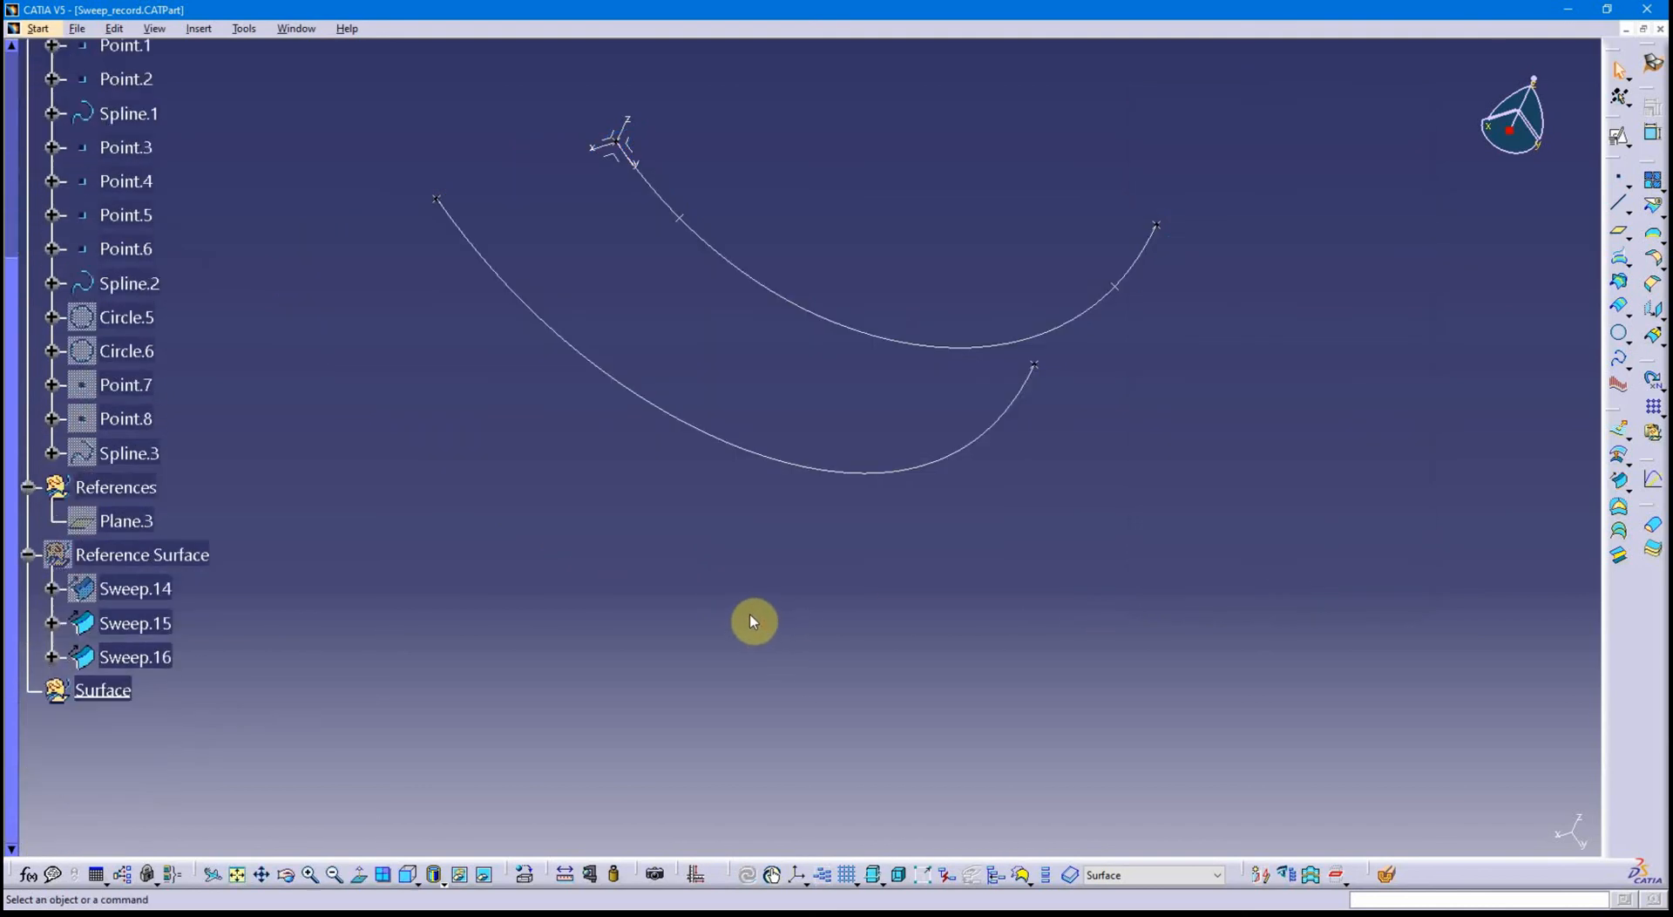
right_click(137, 554)
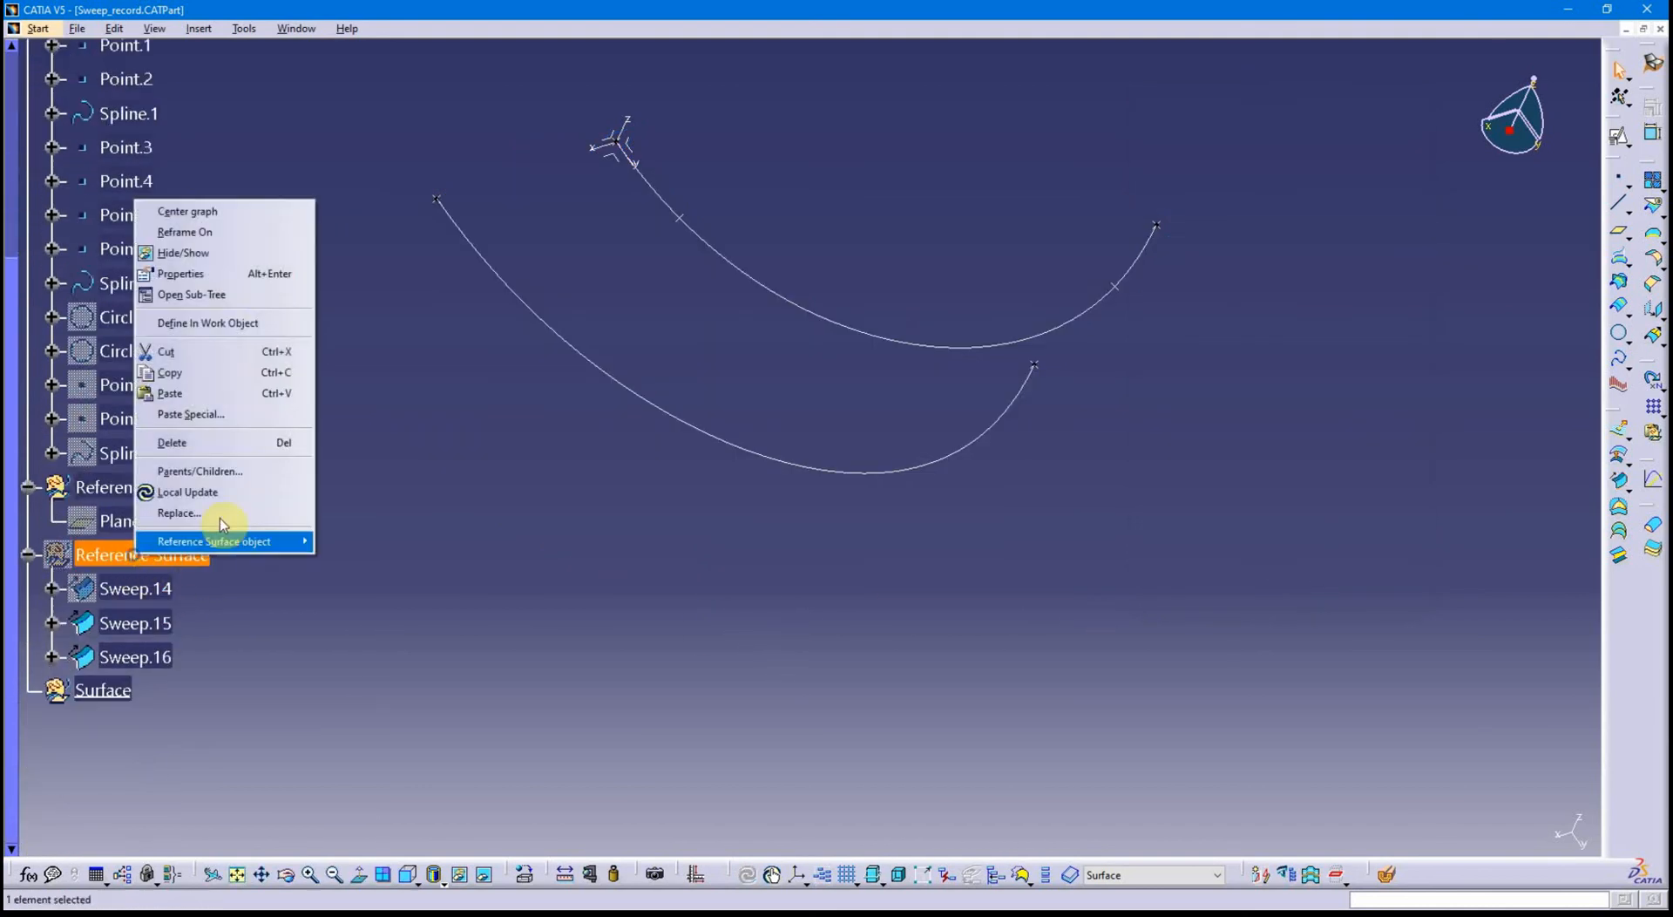
click(244, 254)
middle_drag(837, 591, 553, 504)
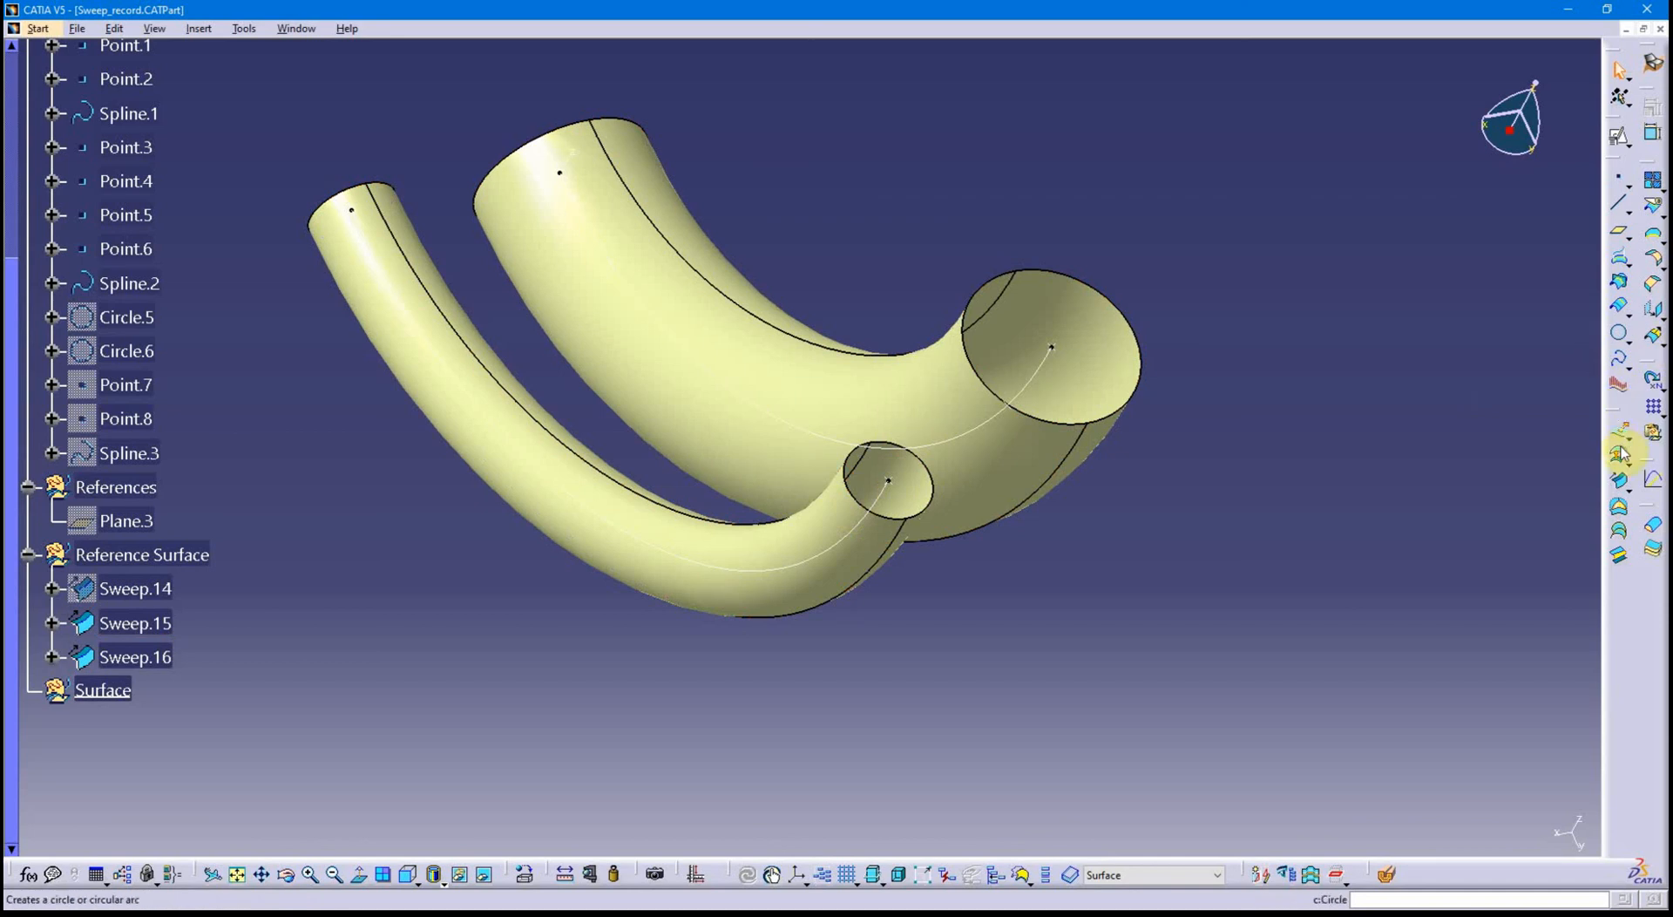
click(1622, 488)
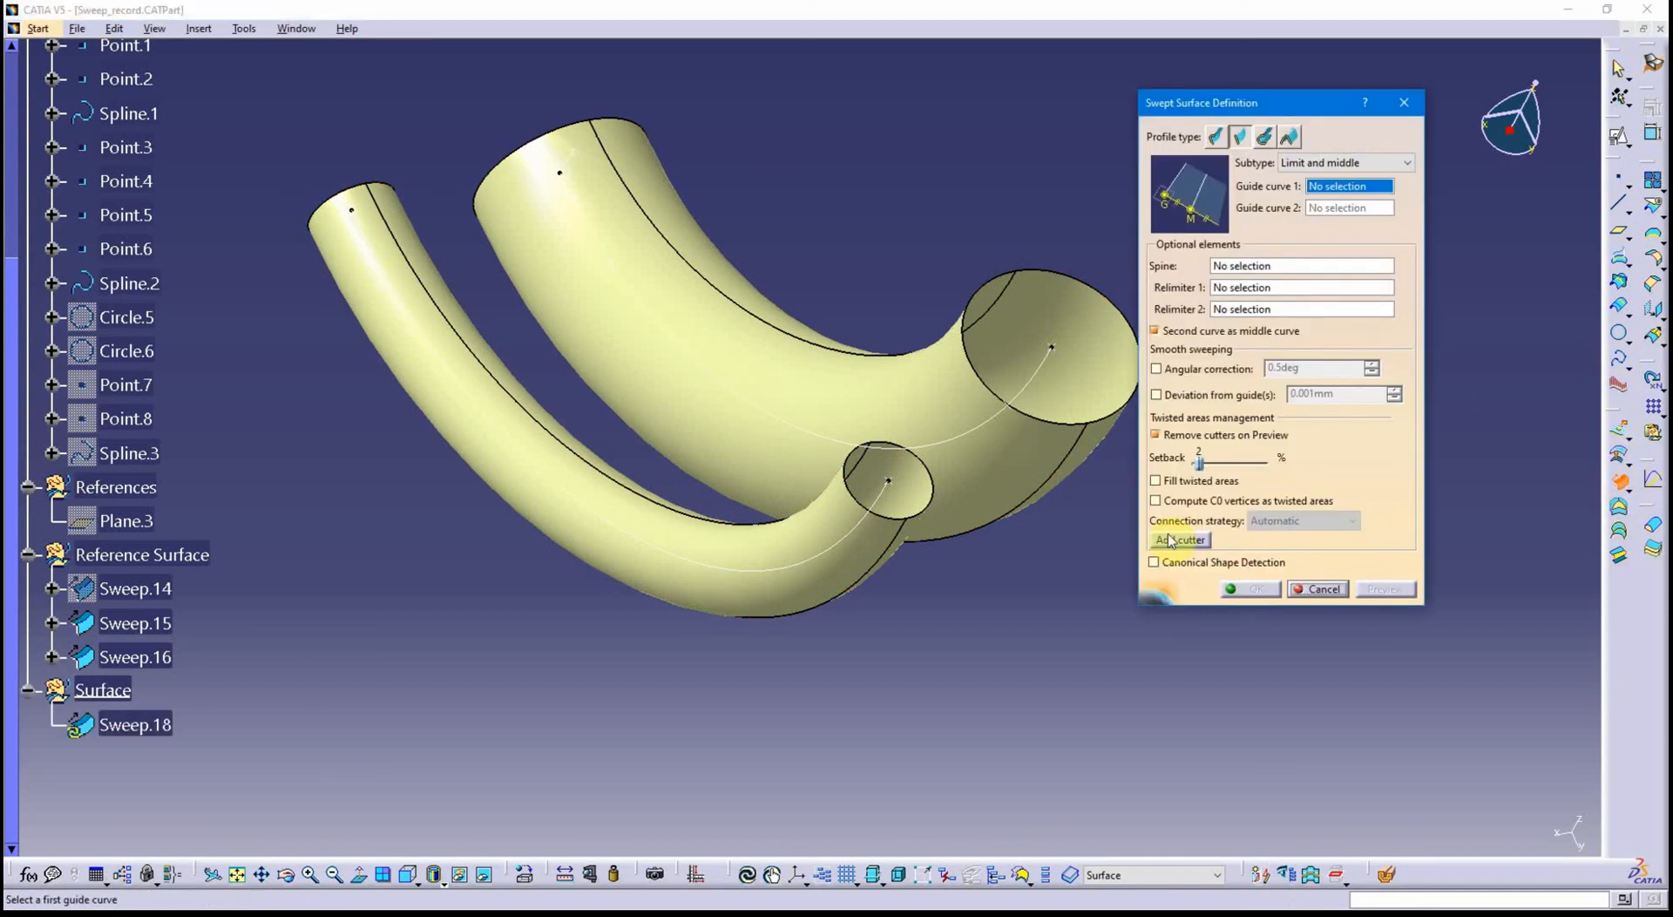
middle_drag(1038, 592, 967, 598)
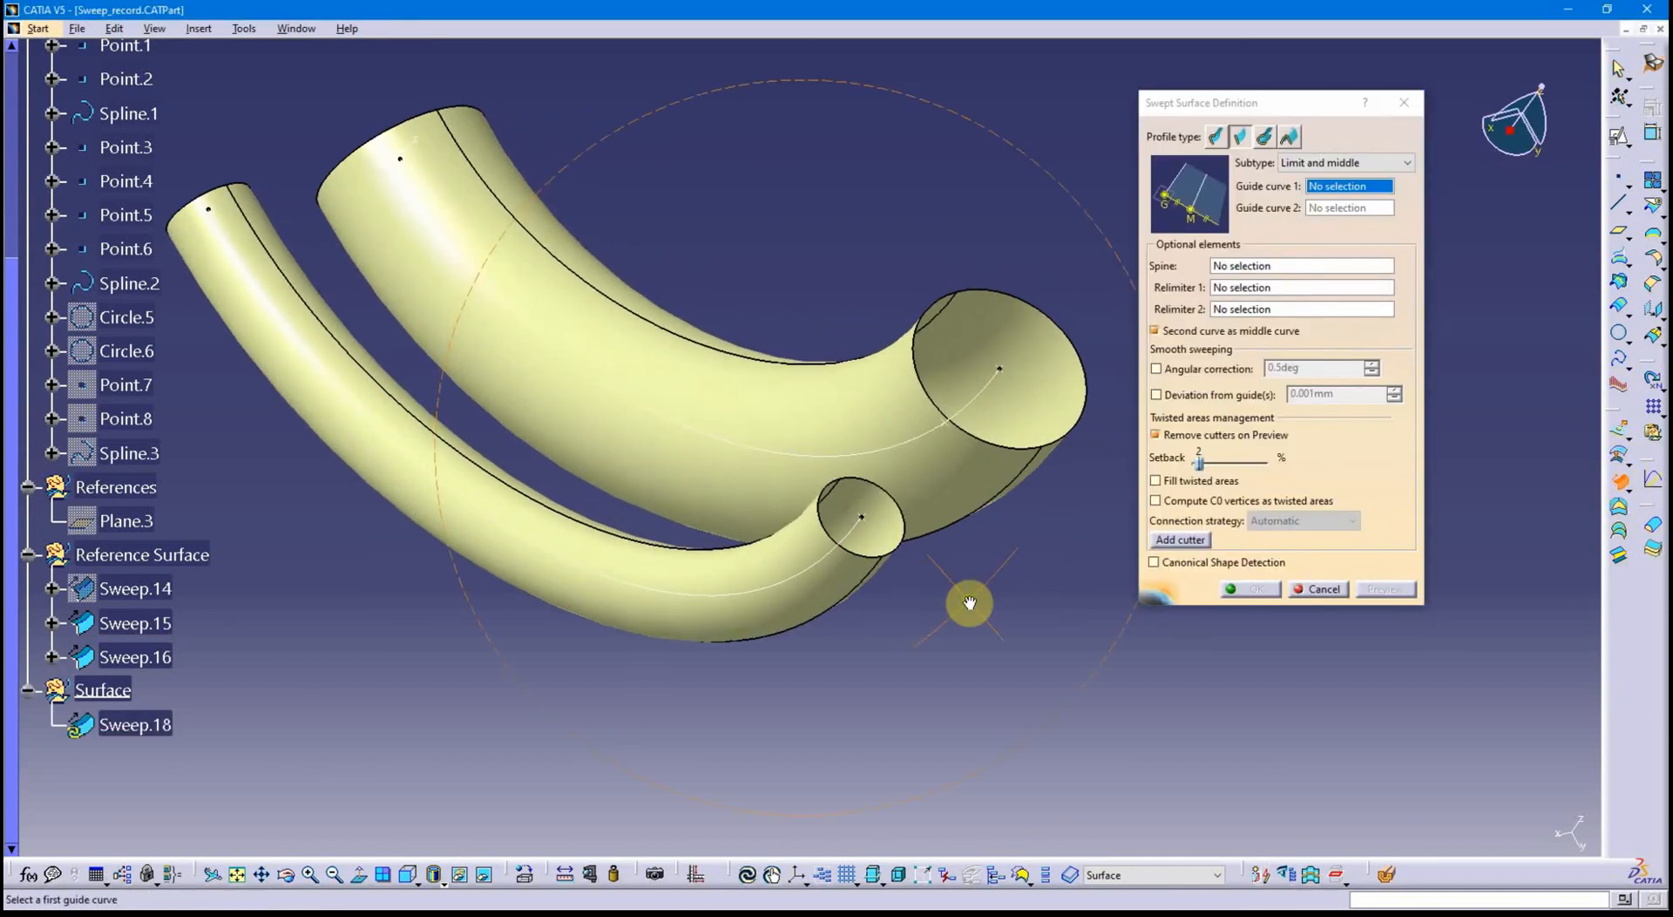
click(1264, 136)
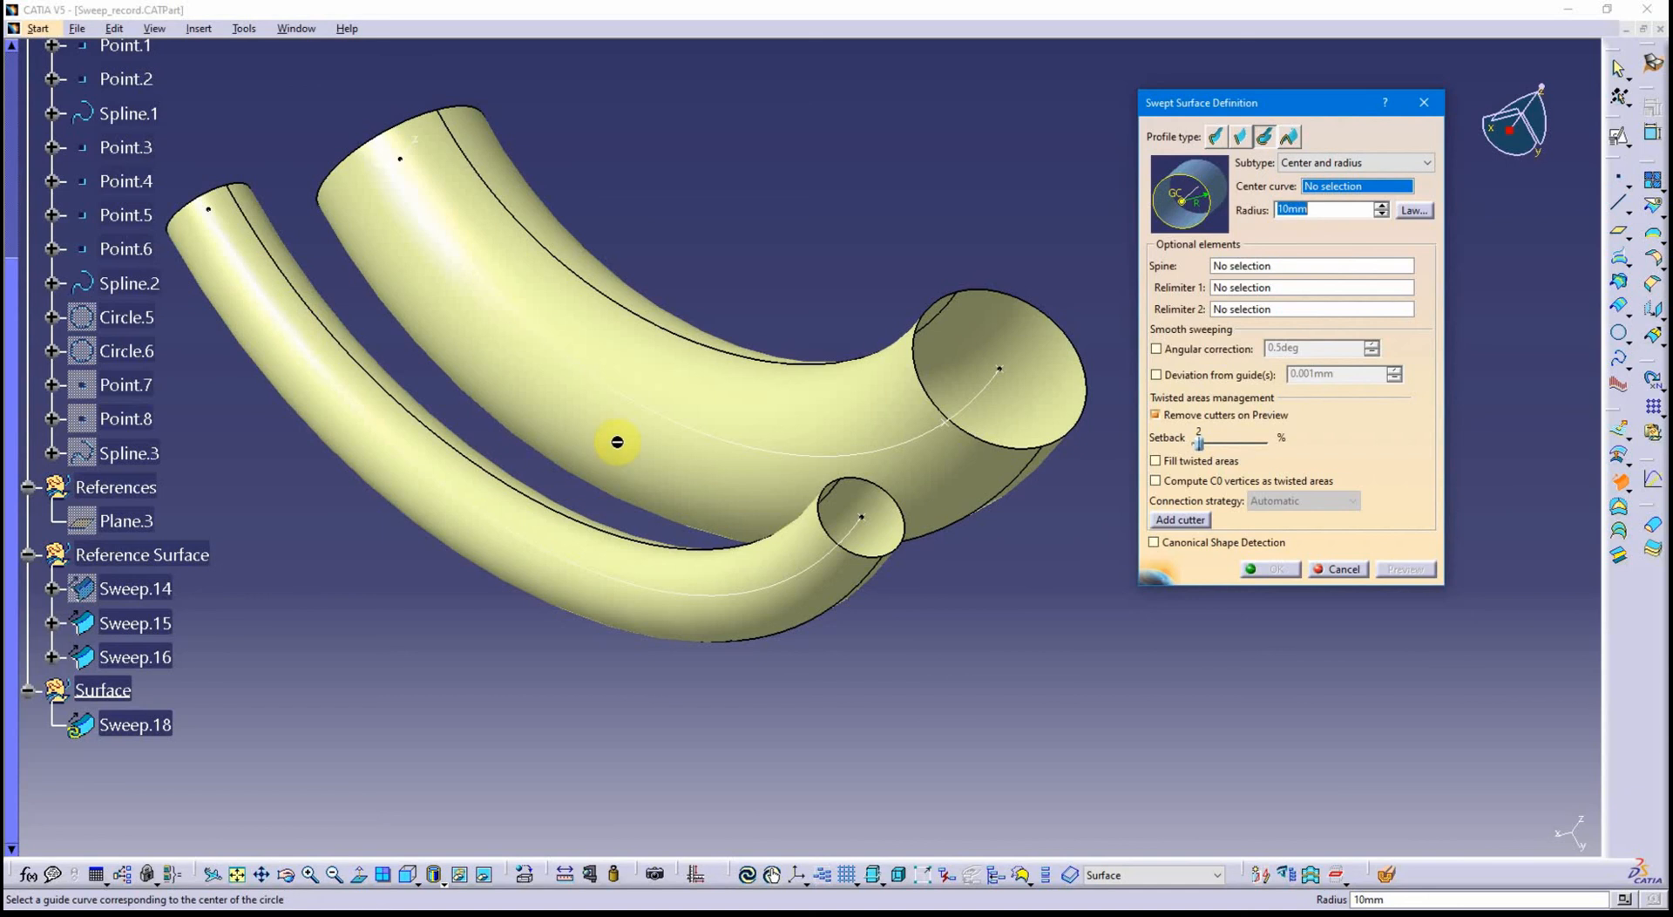
middle_drag(699, 468, 710, 347)
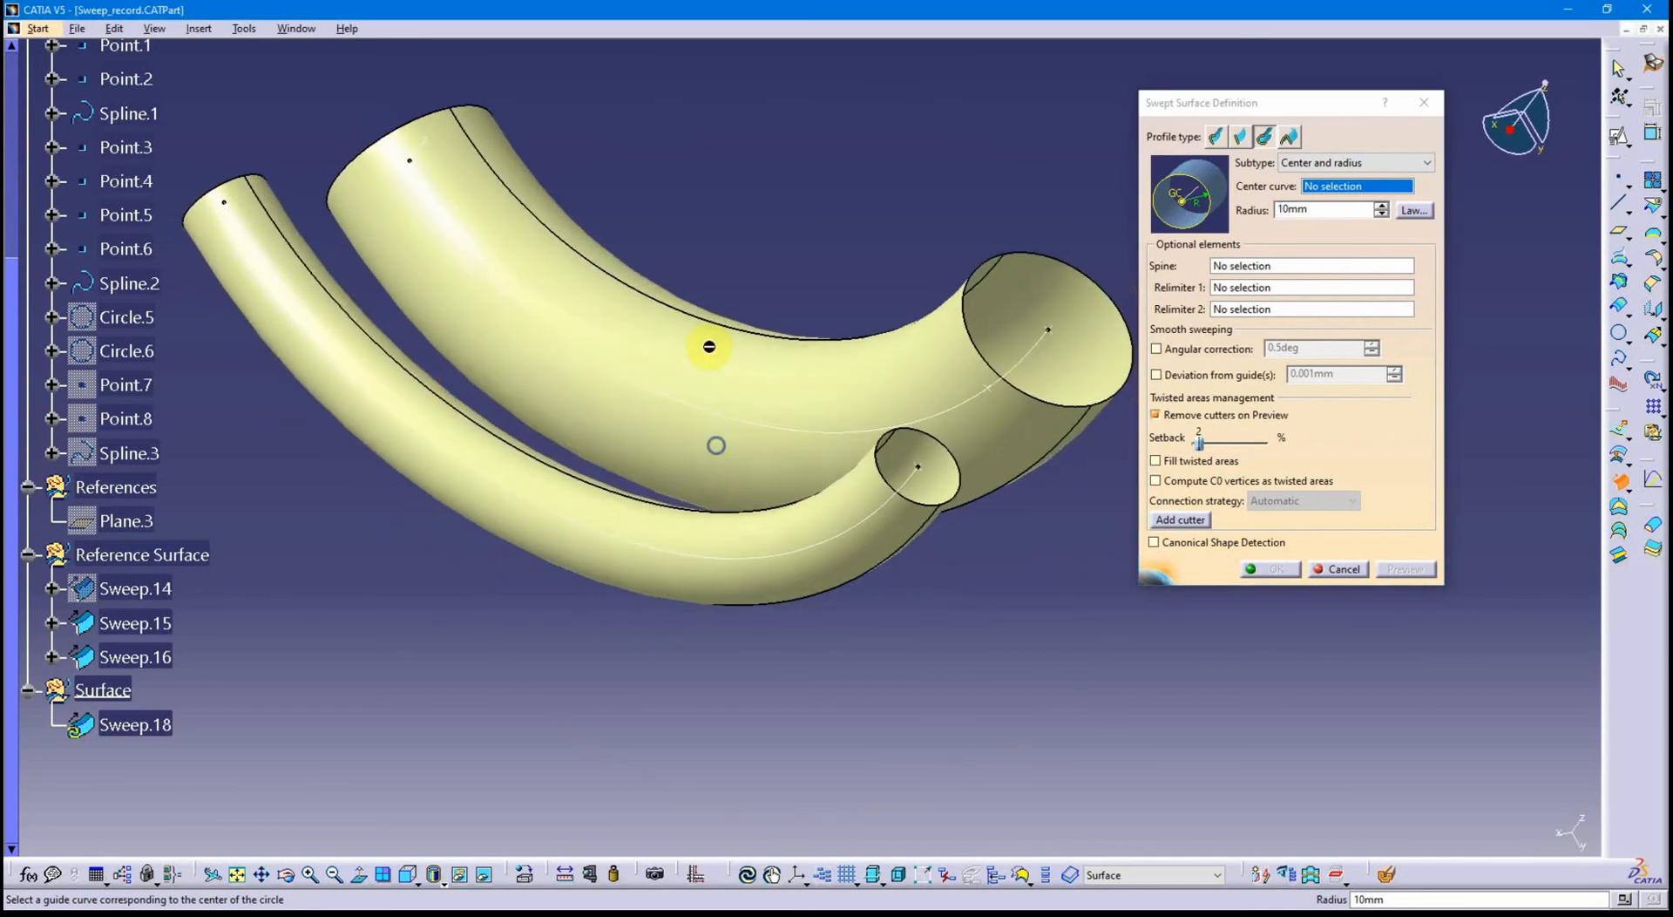
click(1244, 139)
middle_drag(746, 440, 708, 547)
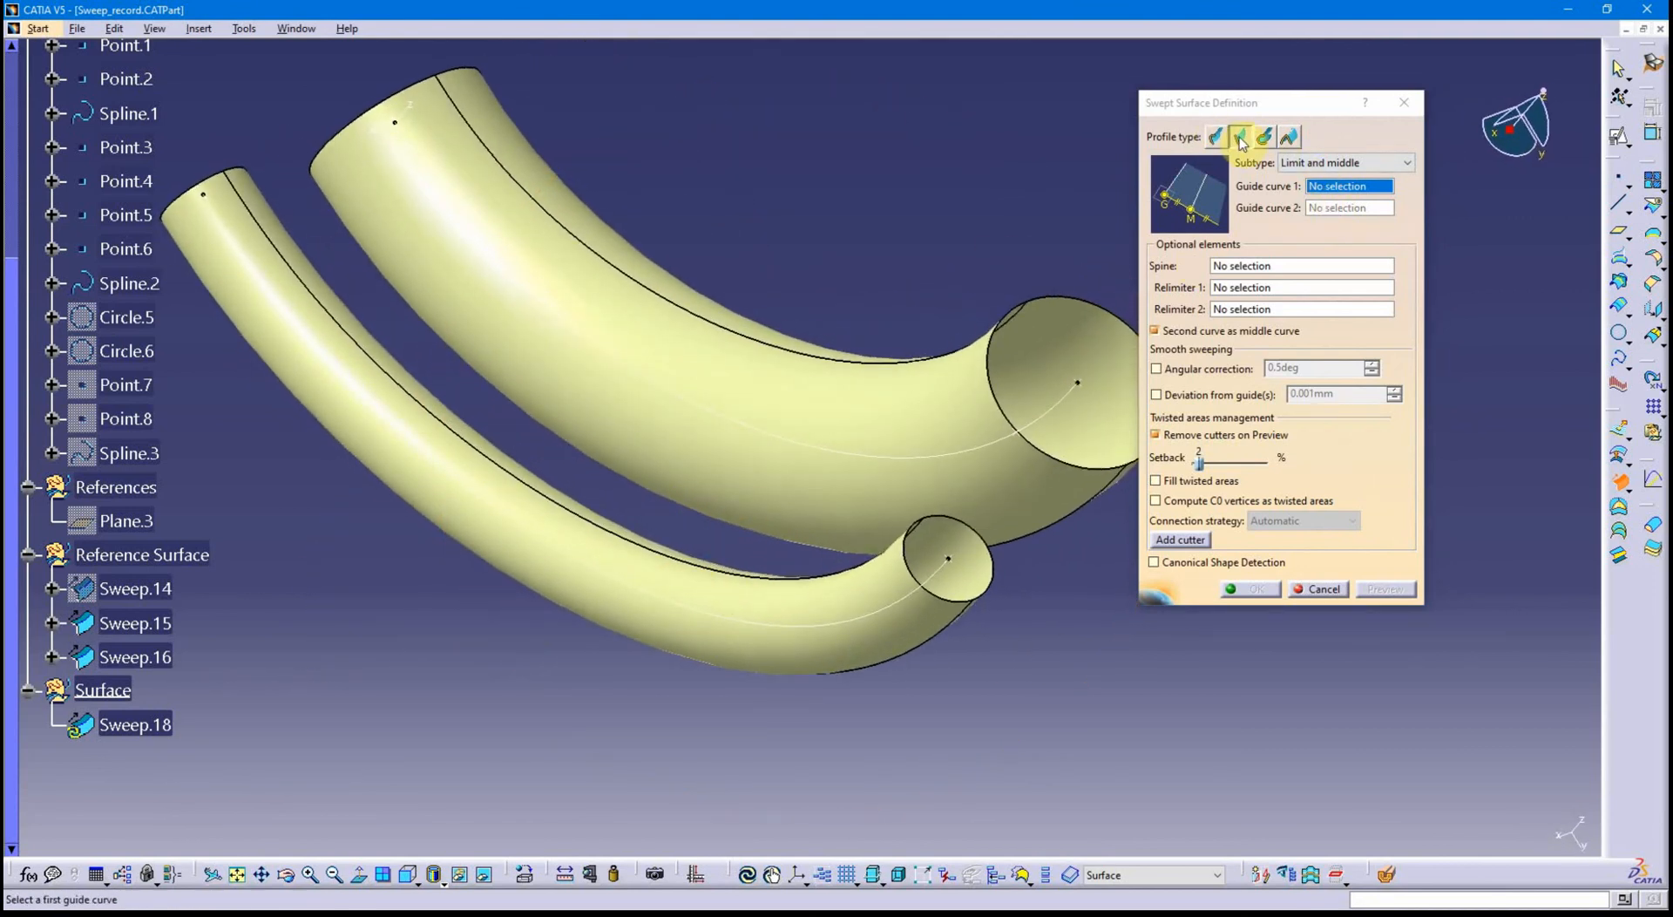
Set the line-profile sweep's subtype to With two tangency surfaces.
click(1349, 163)
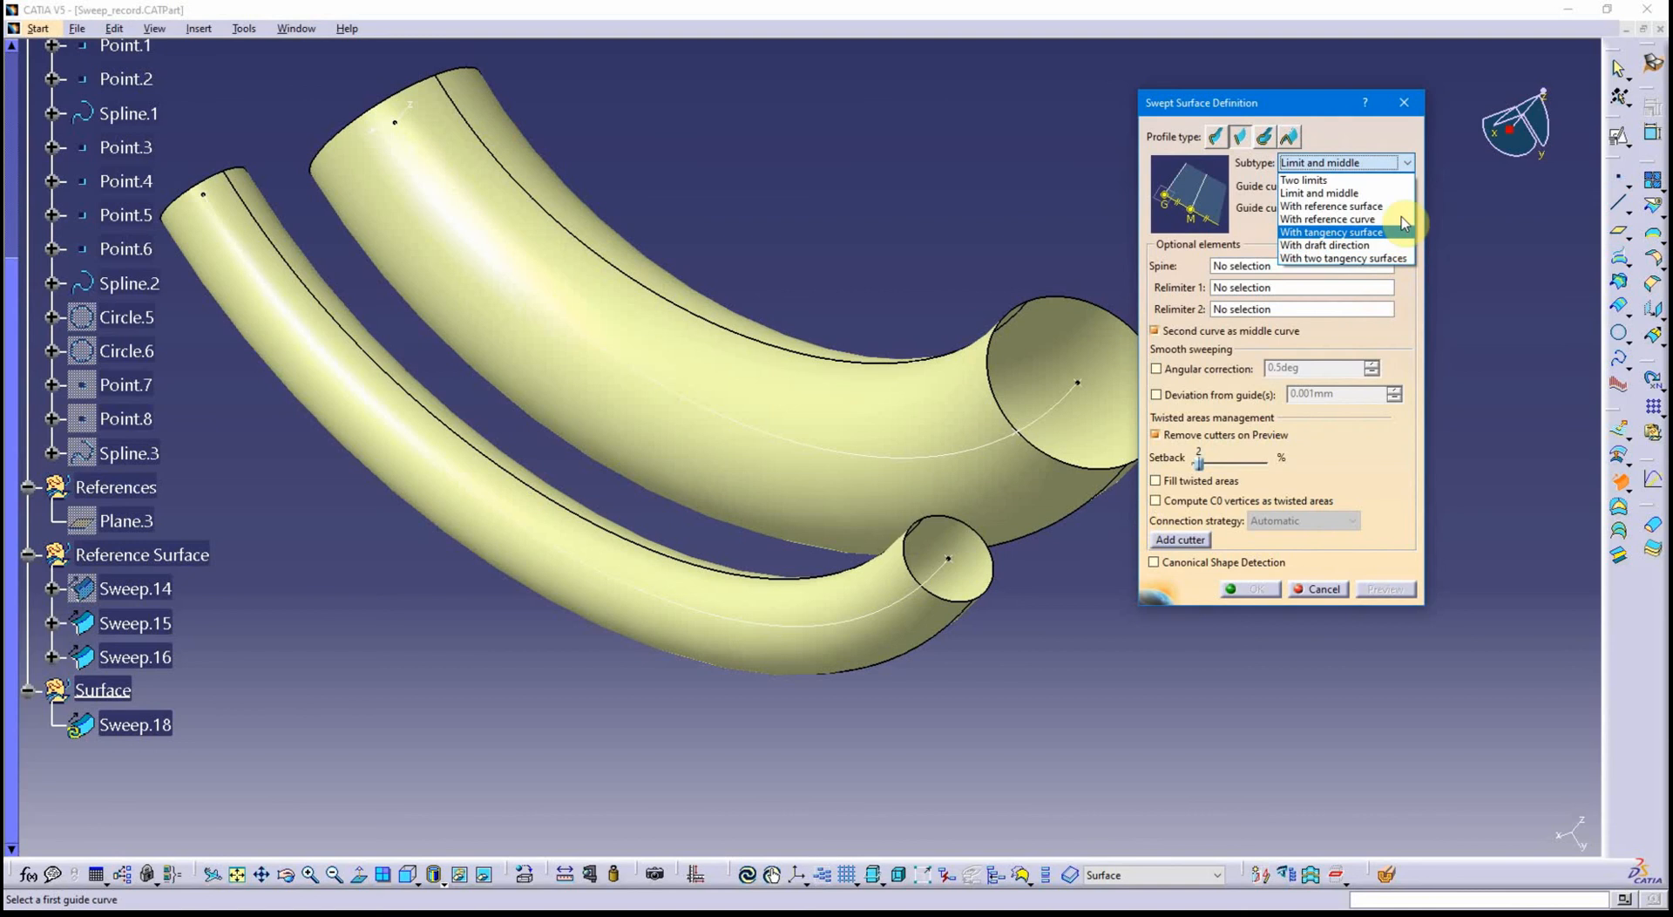
click(1356, 257)
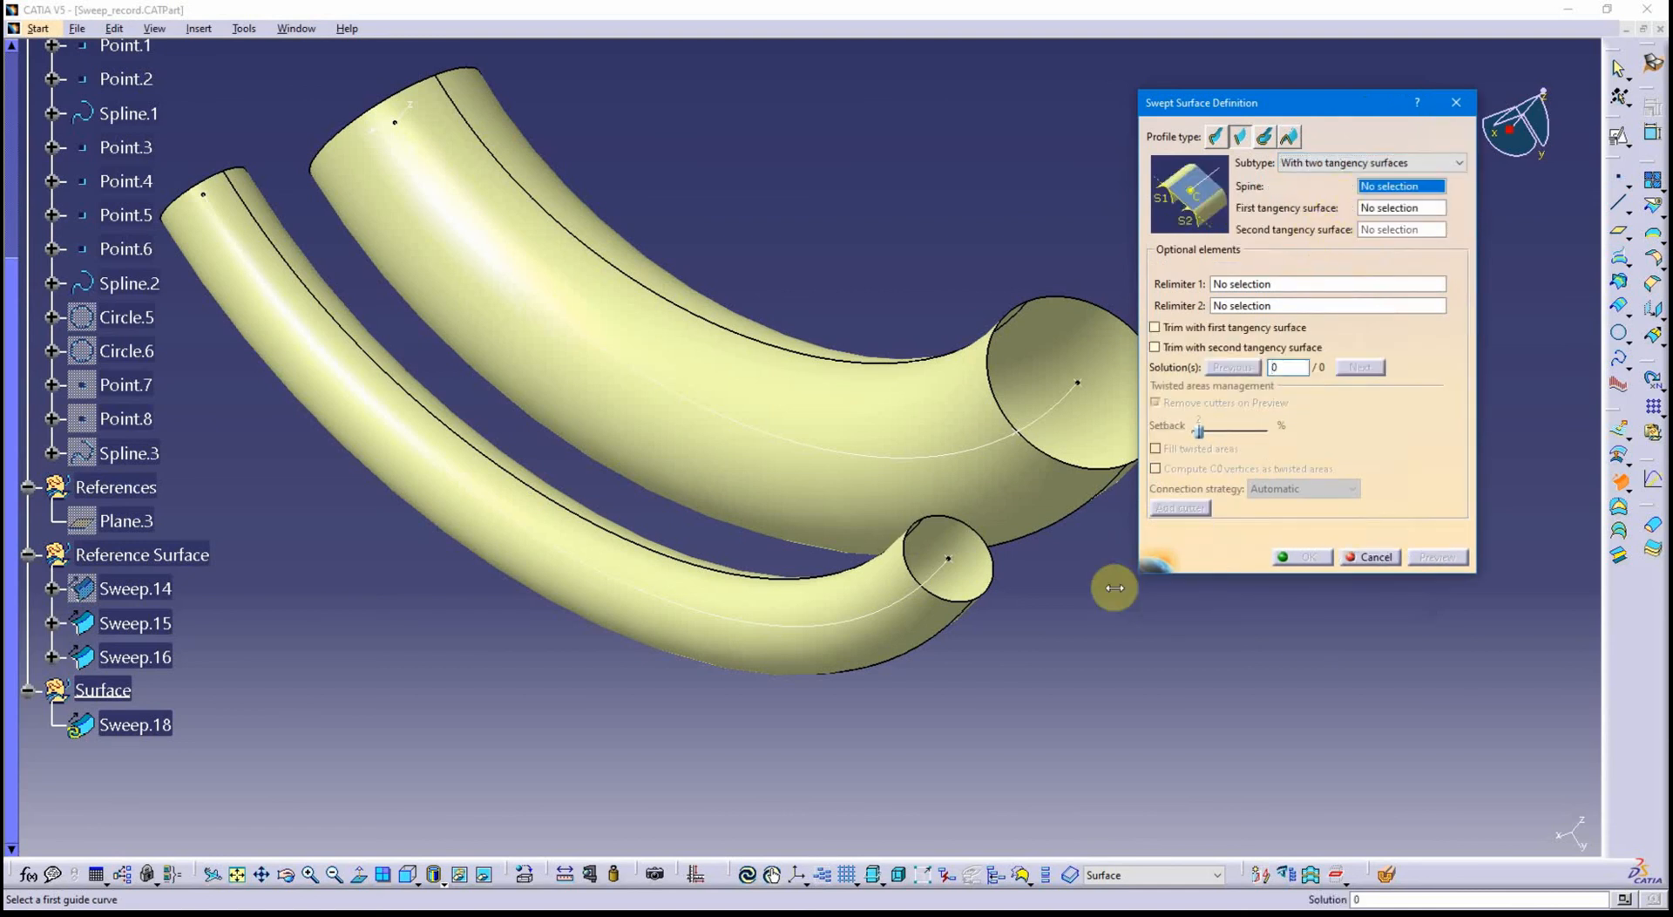
middle_drag(897, 635, 836, 629)
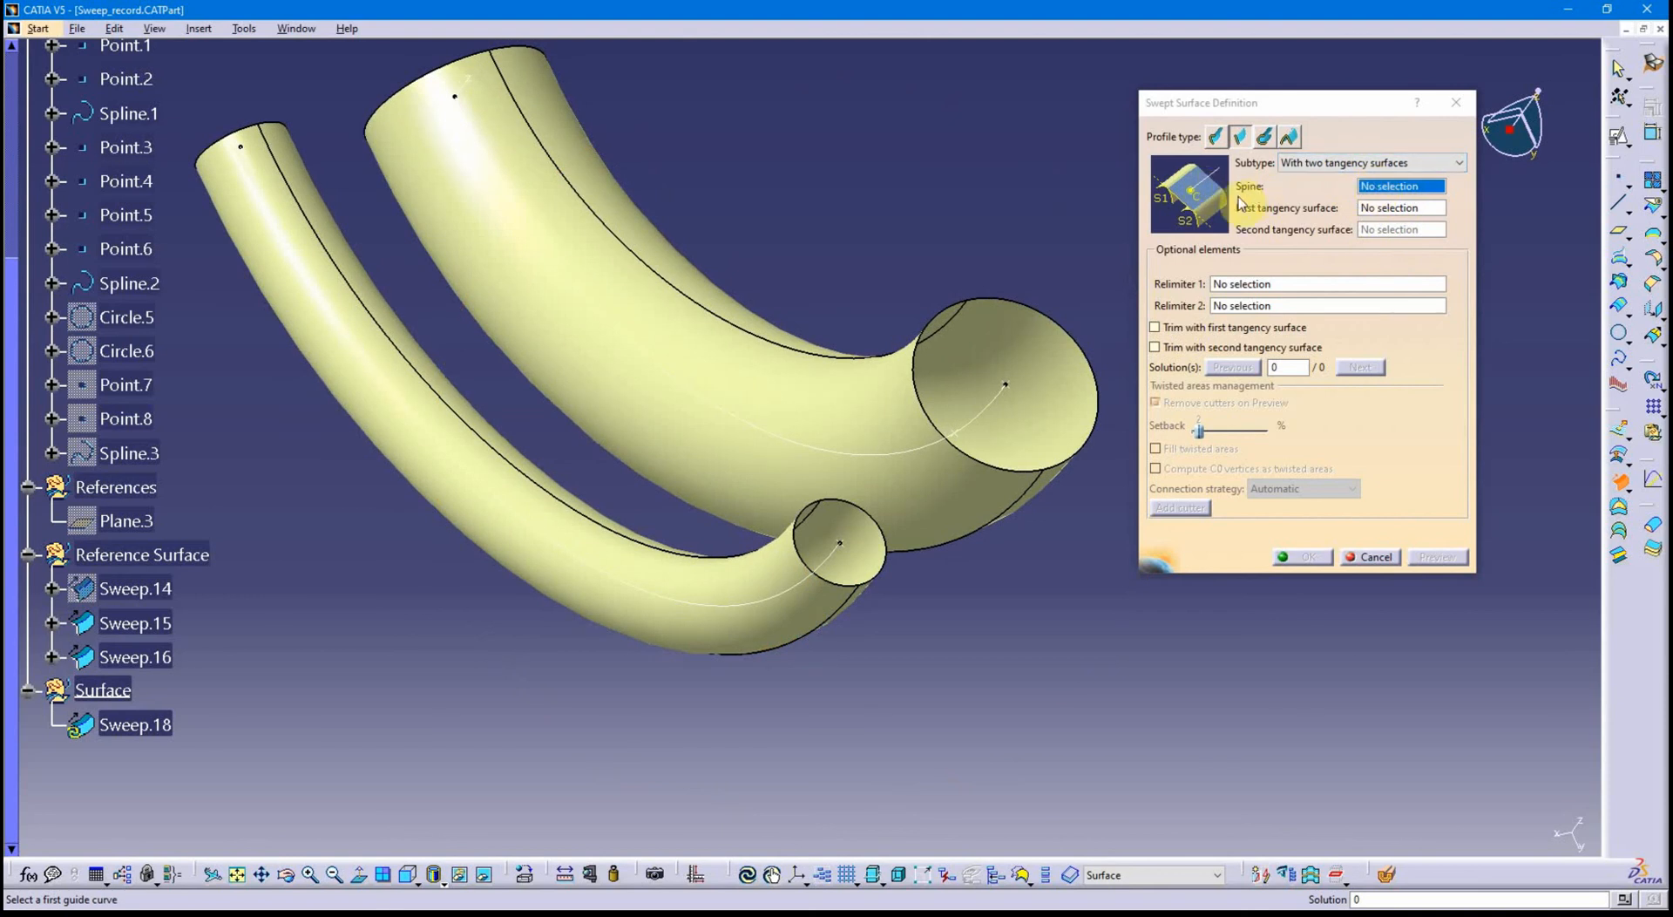
Assign Spline.1 as the spine and the larger tube, Sweep.16, as the first tangency surface.
middle_drag(616, 712, 1098, 283)
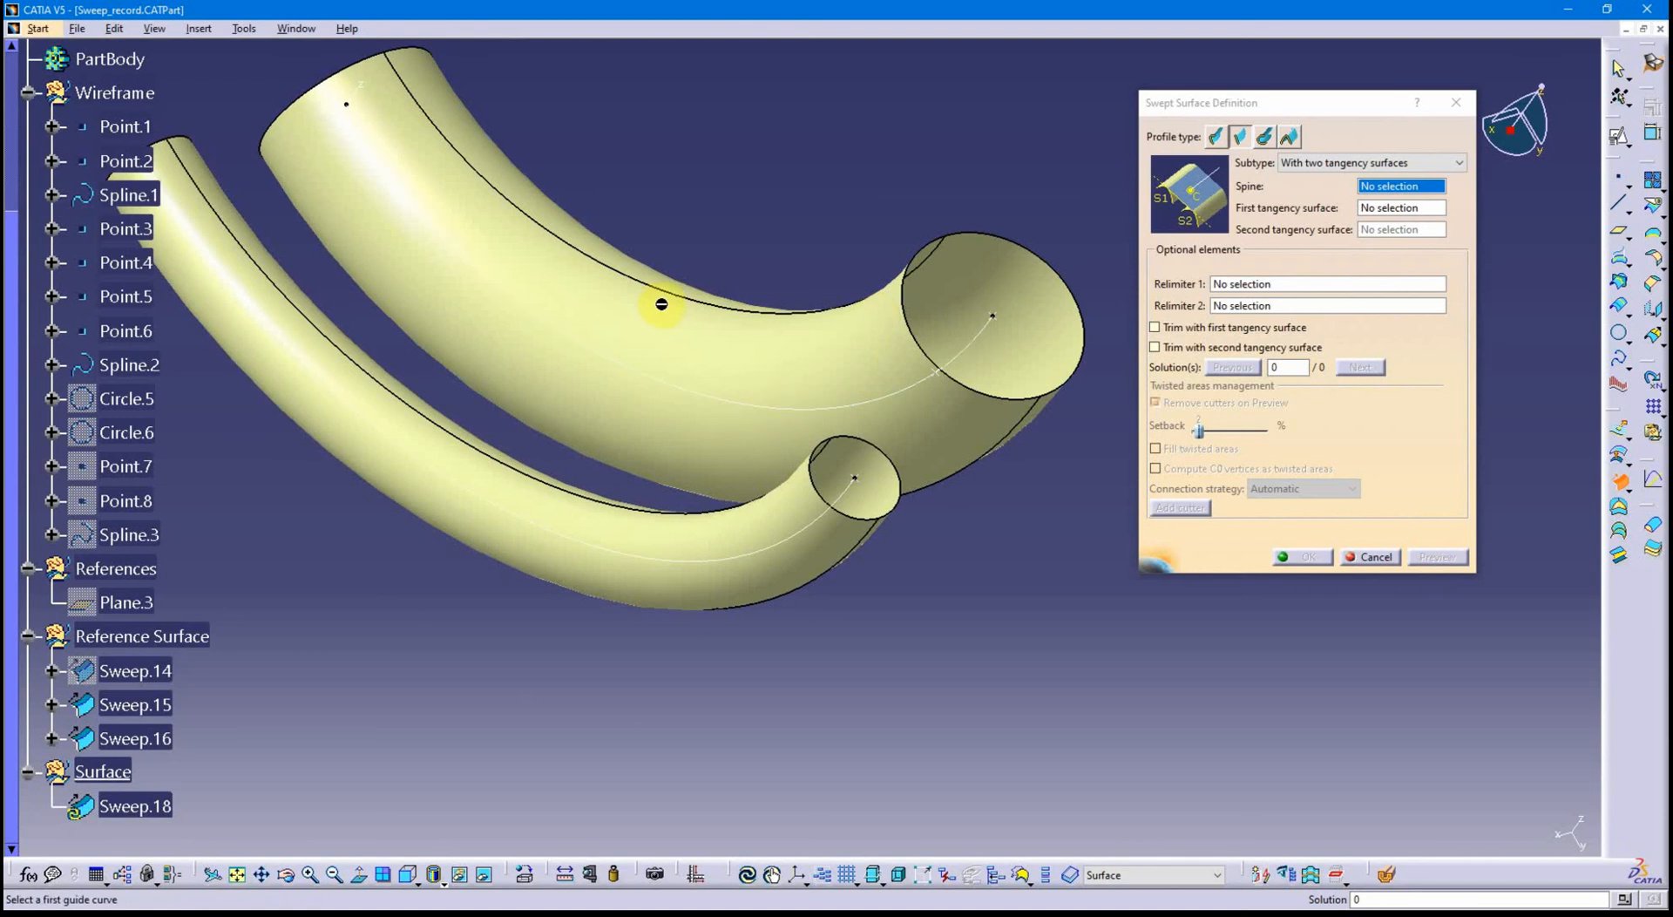
click(514, 292)
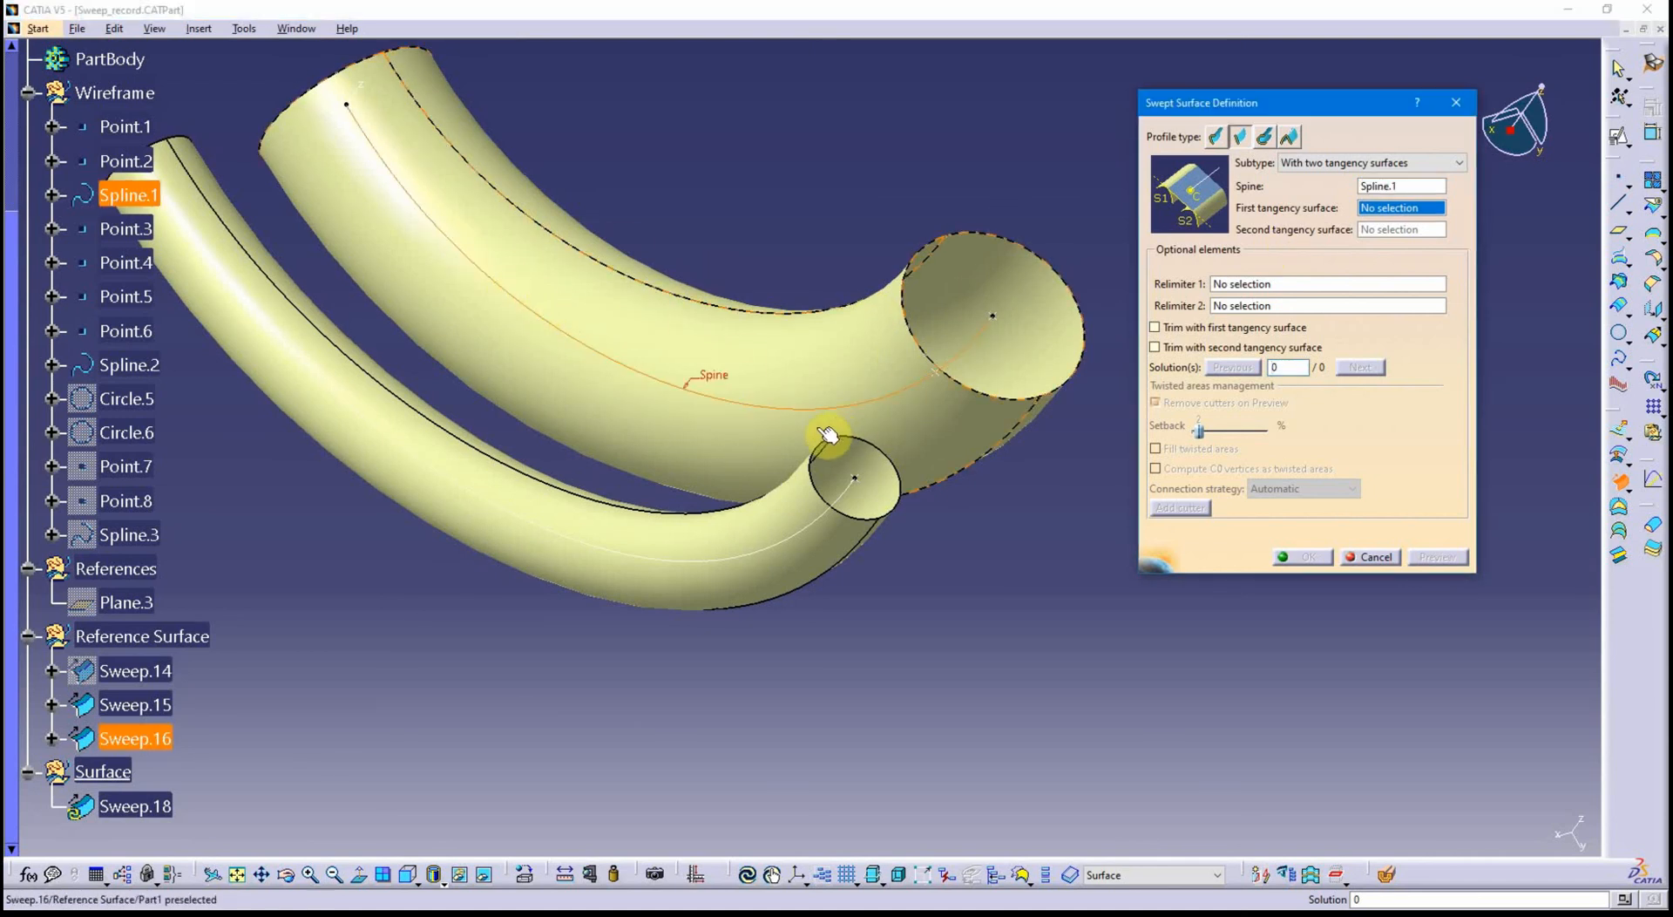
middle_drag(710, 400, 829, 591)
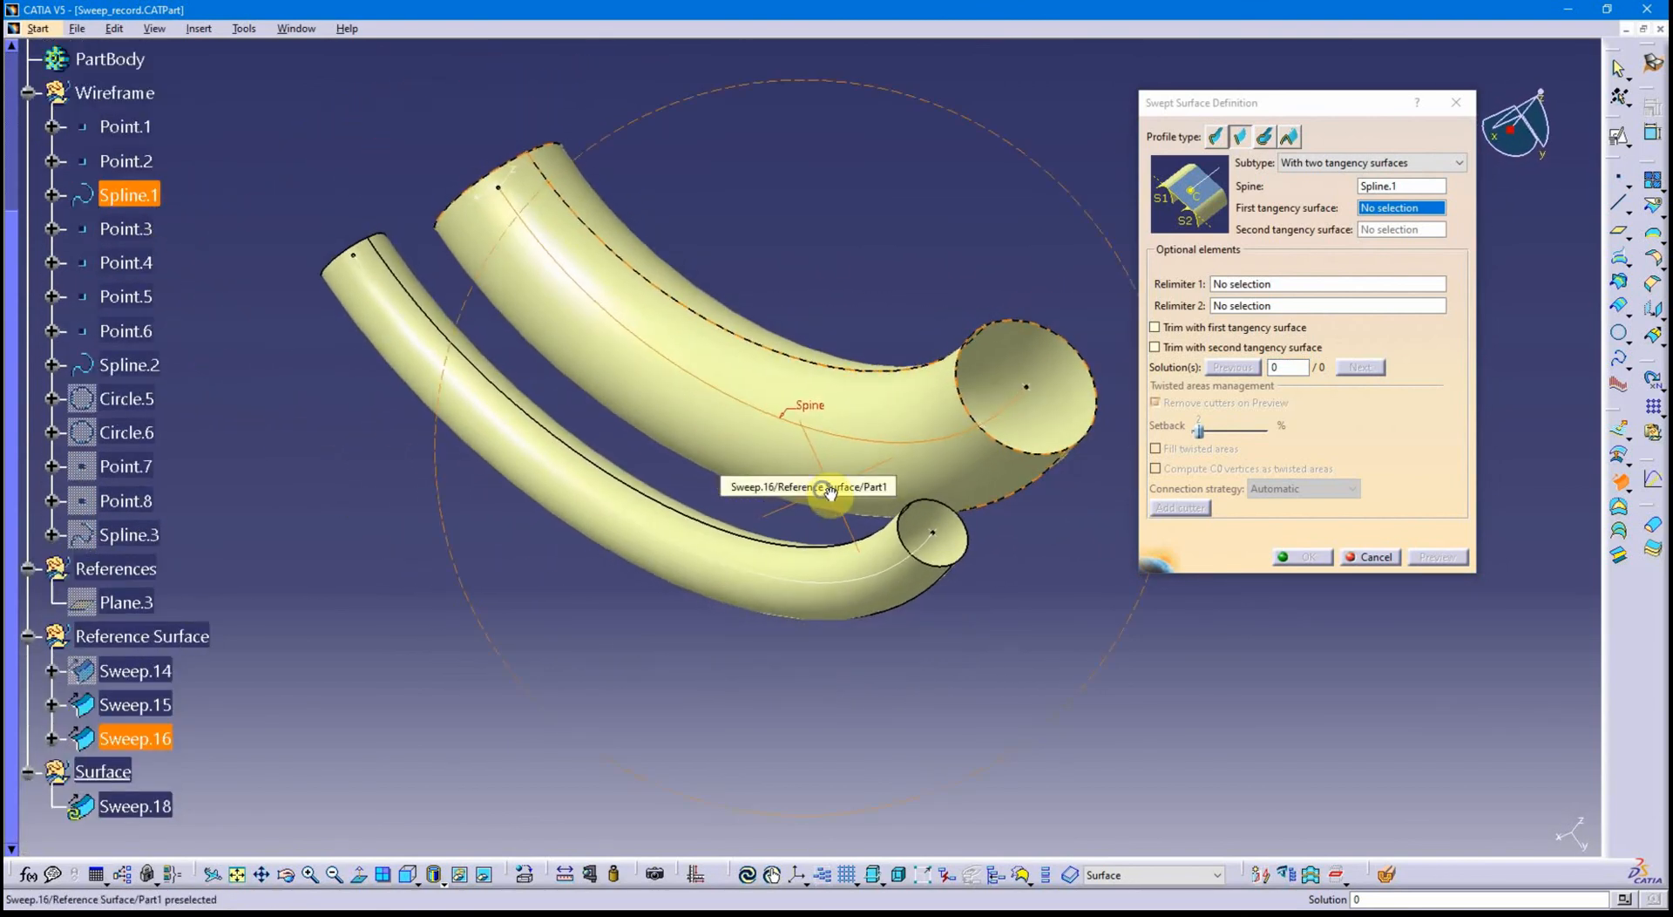
click(1365, 216)
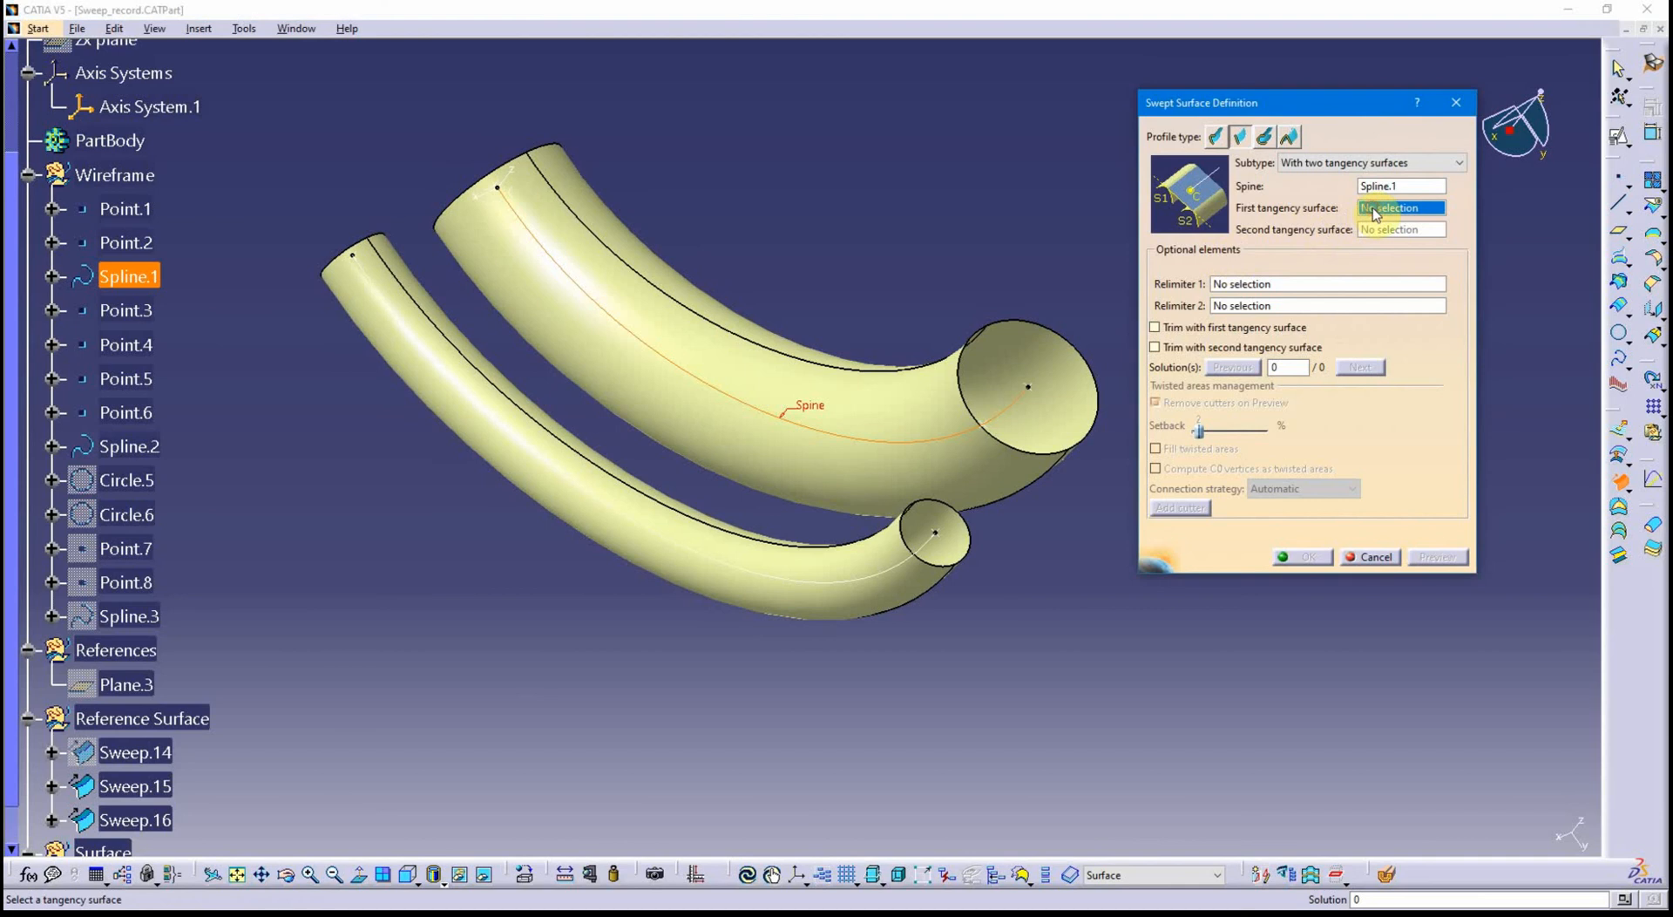
click(893, 397)
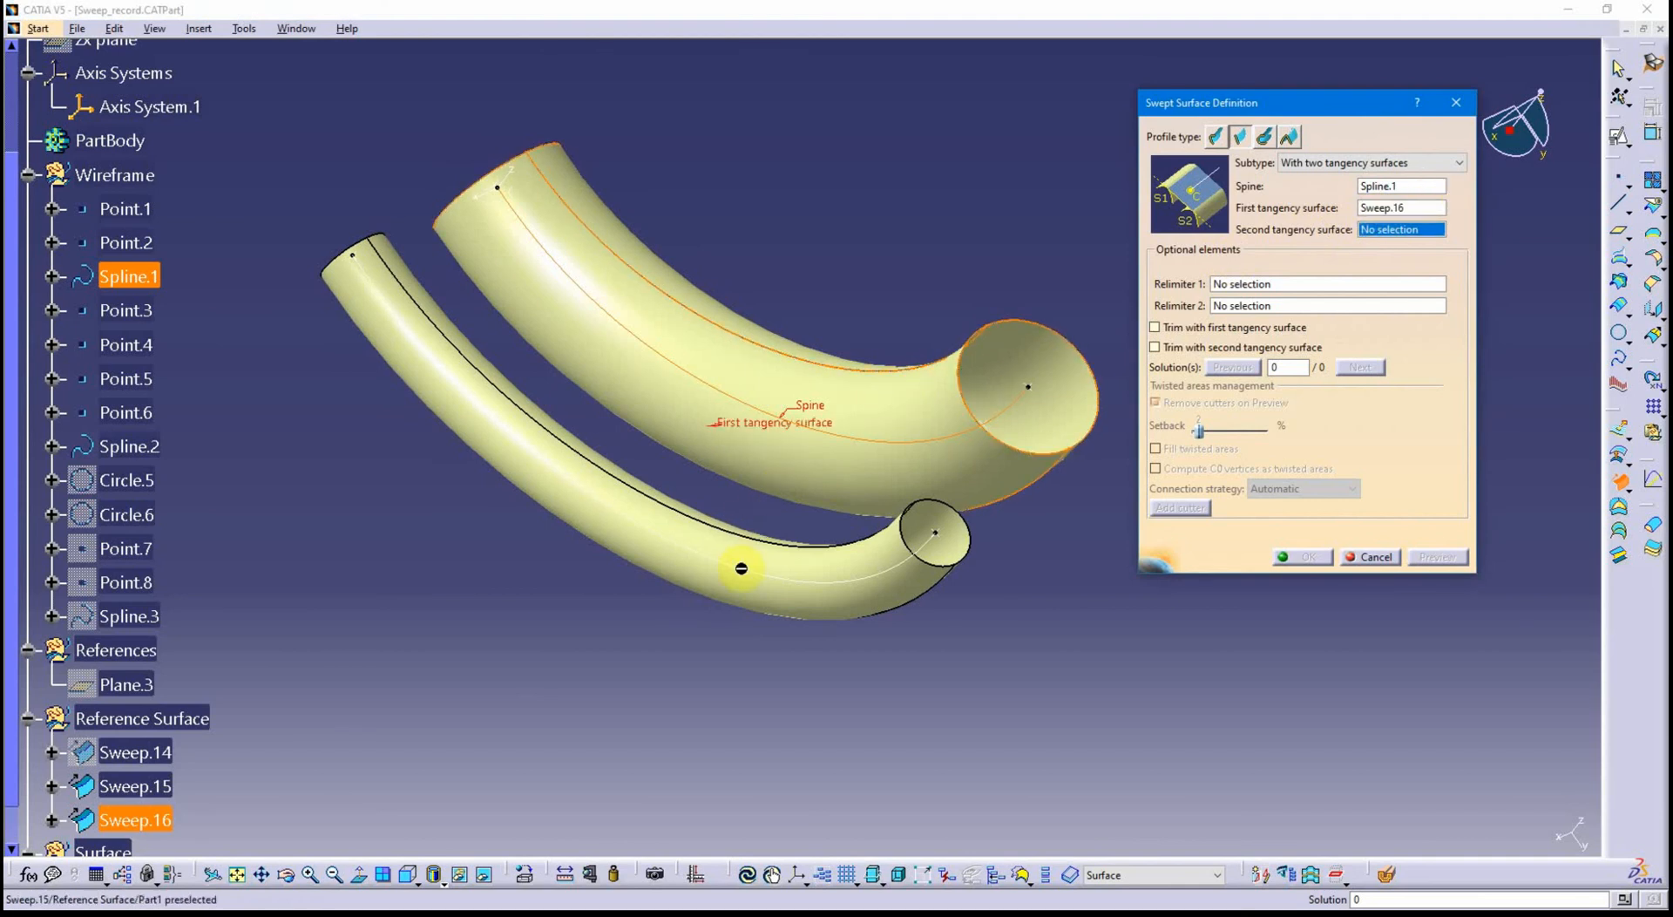
Assign the smaller tube, Sweep.15, as the second tangency surface and preview the sweep between the two tubes.
click(762, 552)
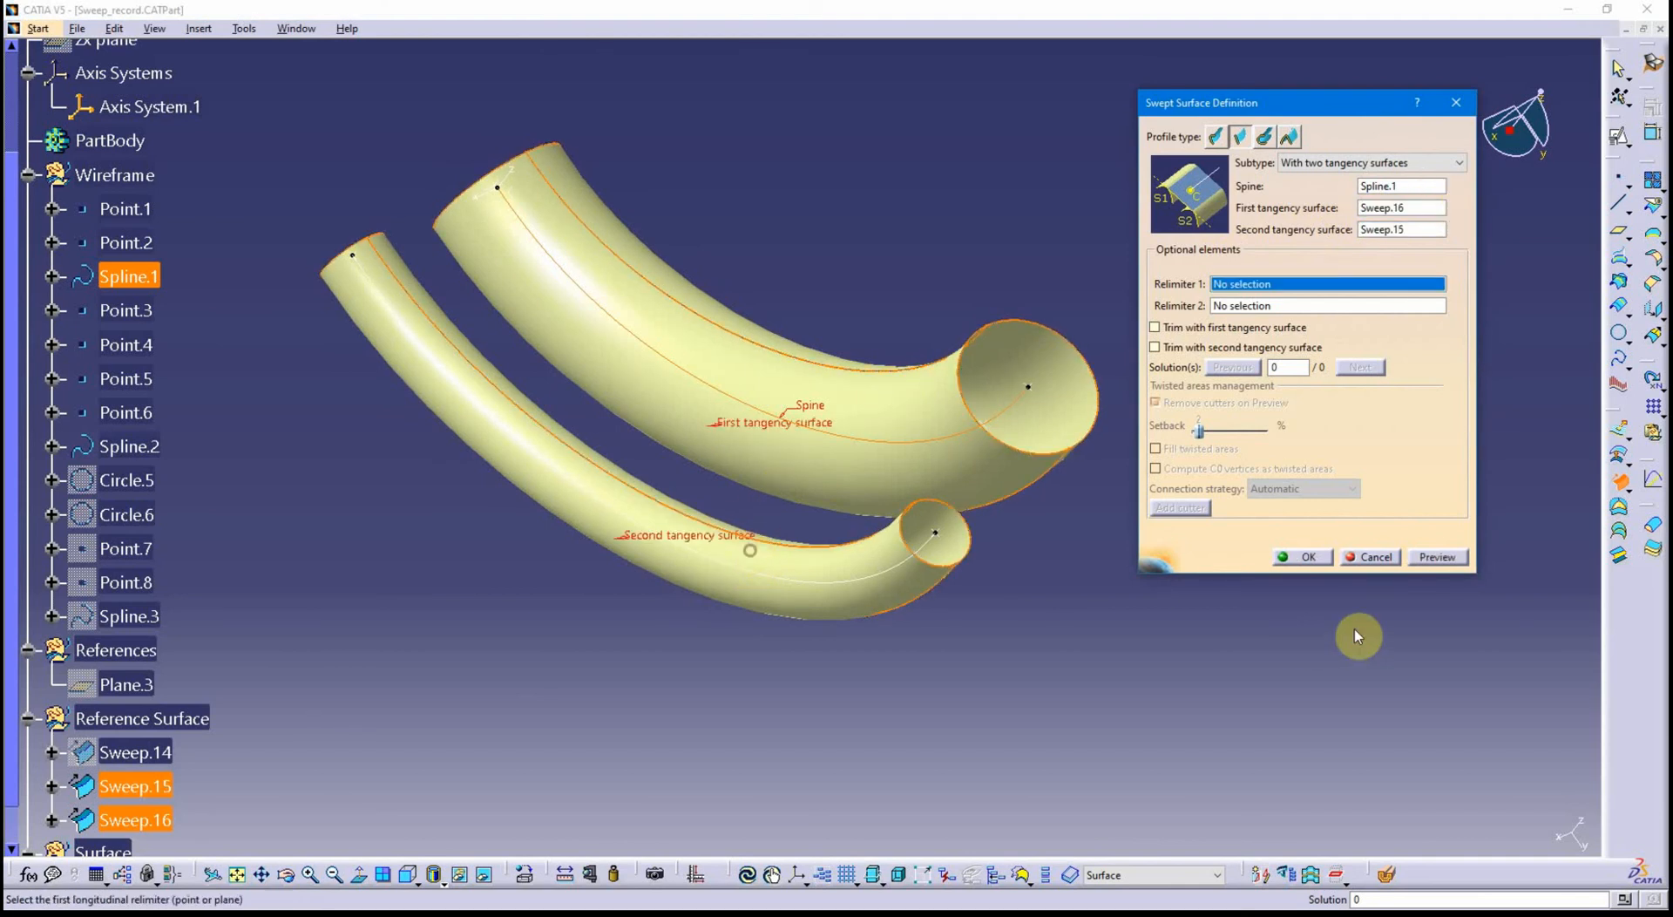
click(1420, 555)
middle_drag(937, 661, 816, 595)
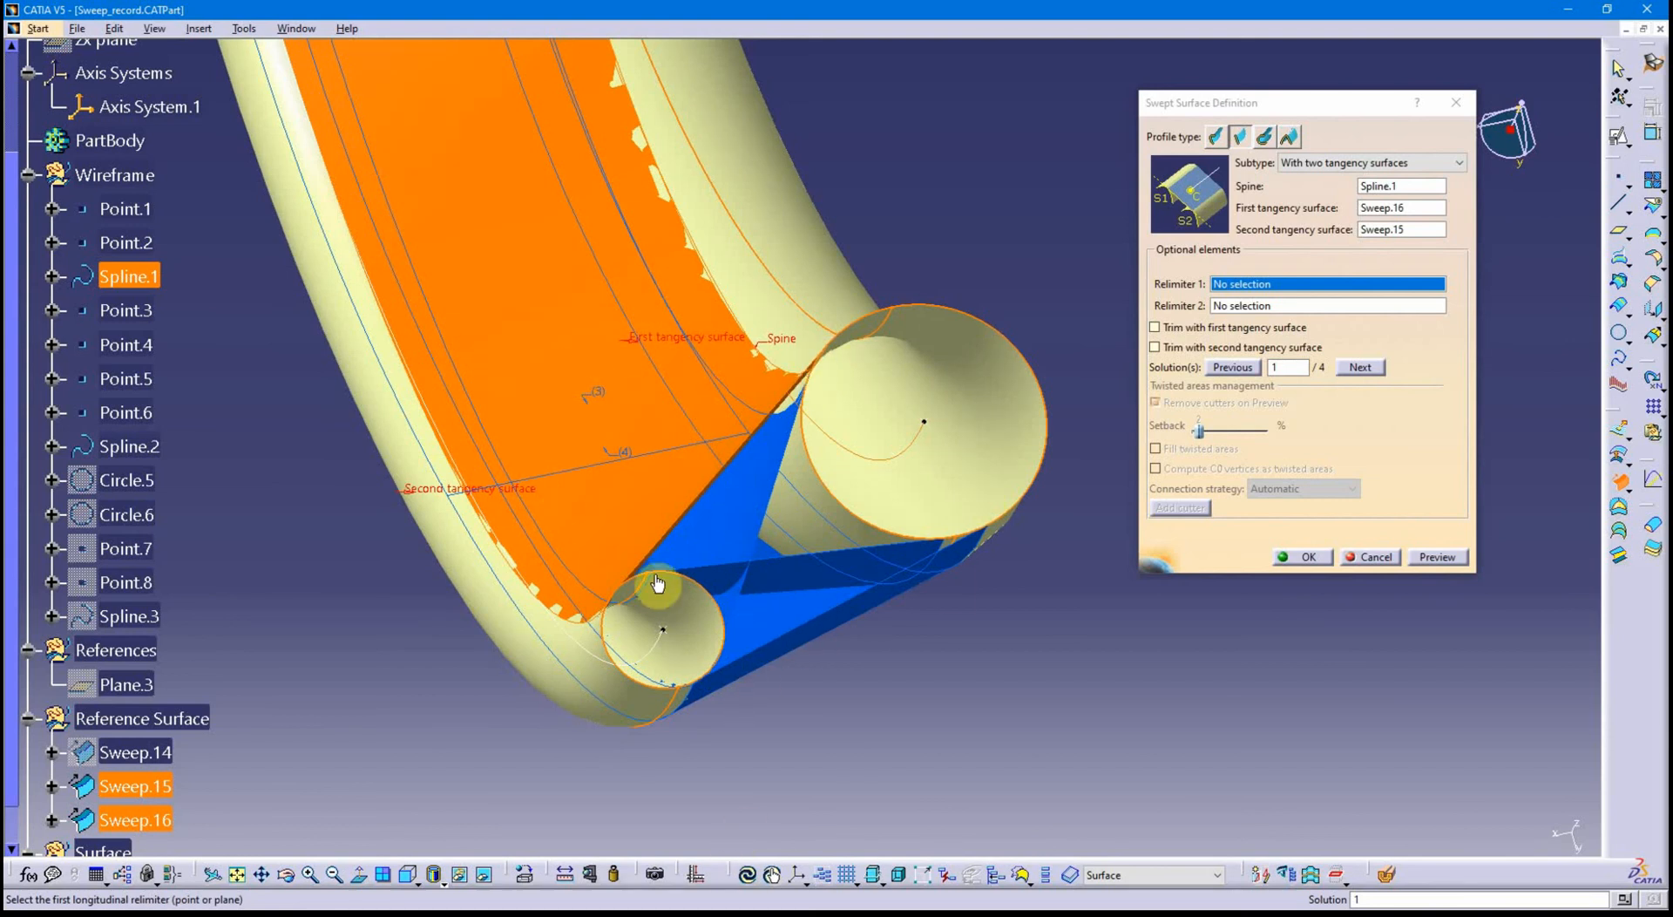
Cycle through the four tangent sweep solutions, return to solution 1 and examine it between the tubes.
click(1361, 367)
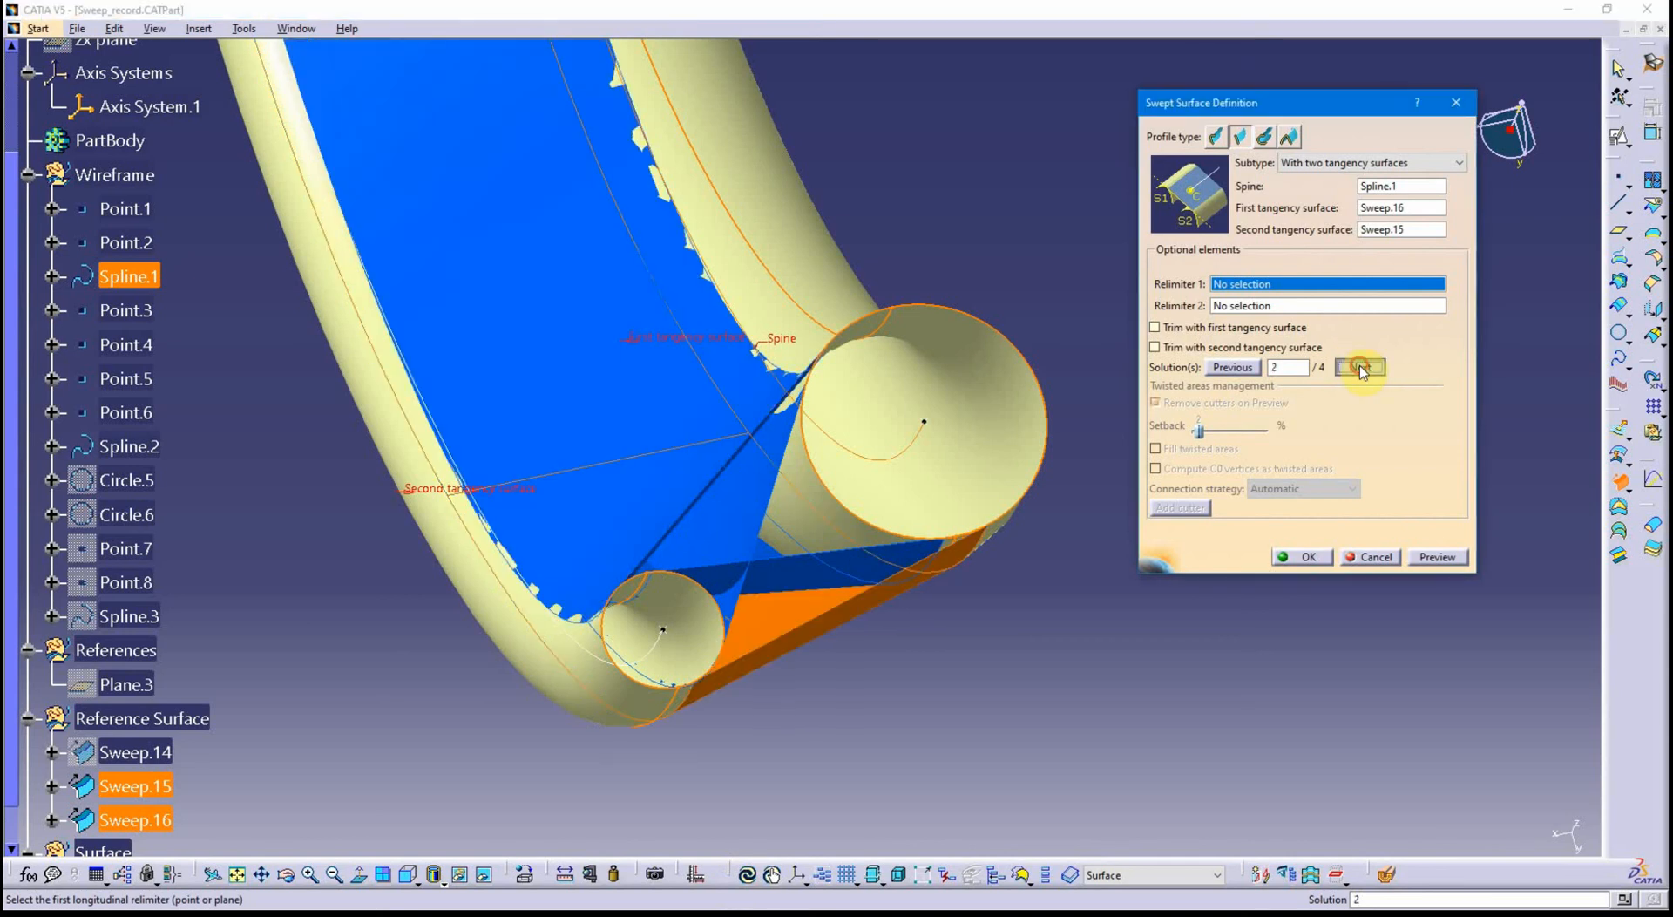
click(1361, 367)
click(1361, 368)
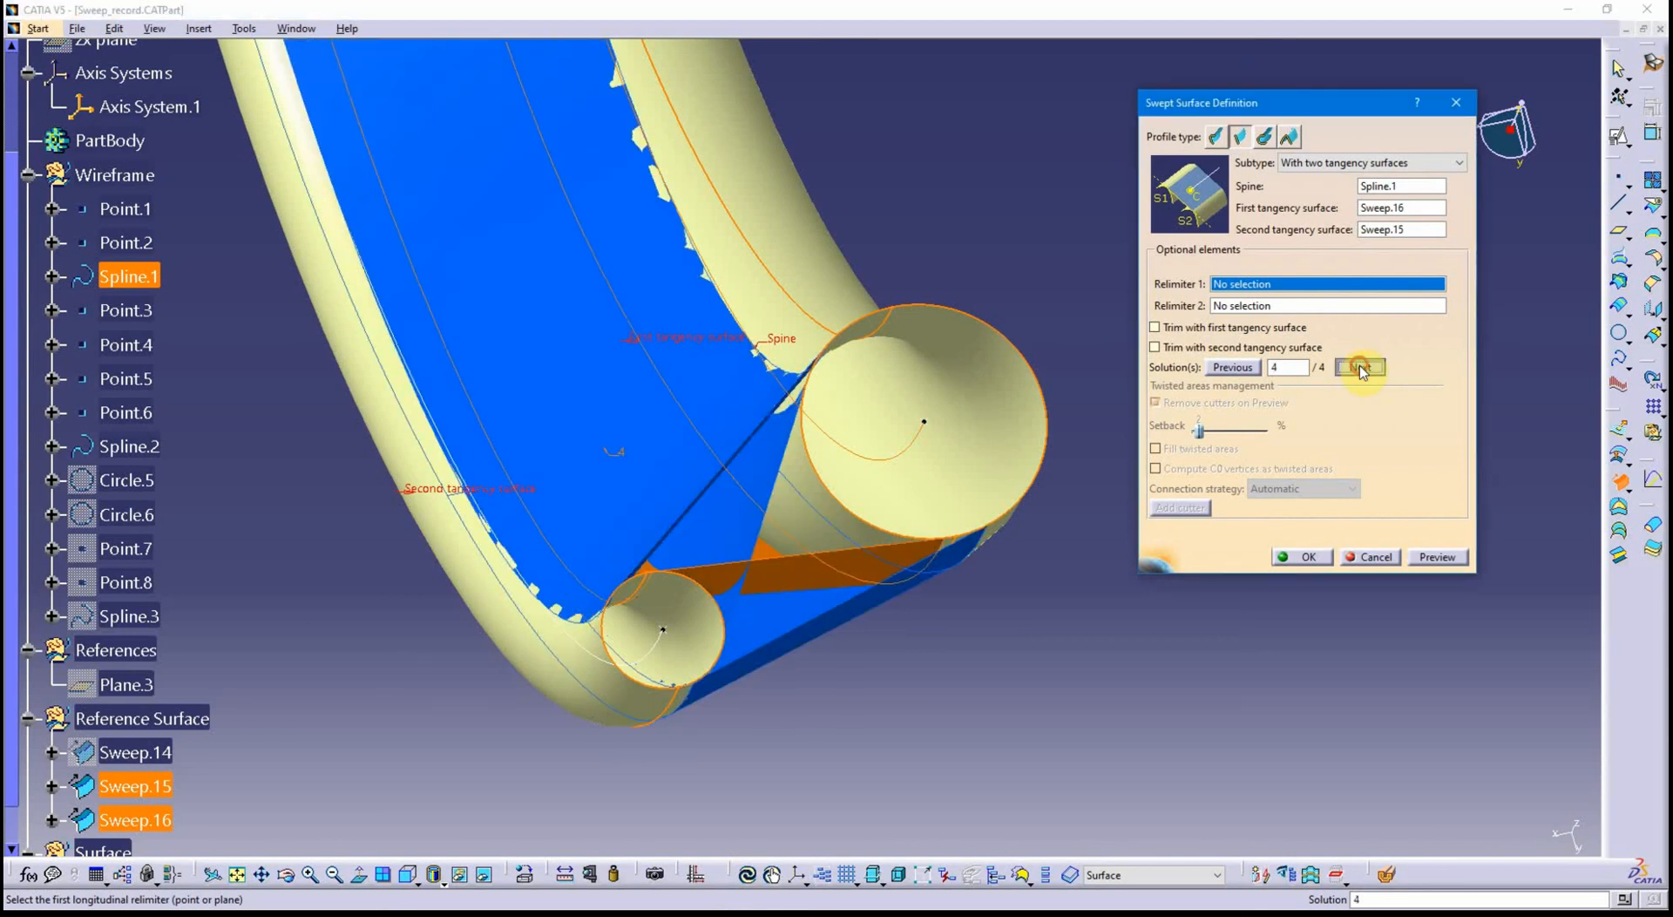
click(1361, 368)
middle_drag(651, 574, 1034, 351)
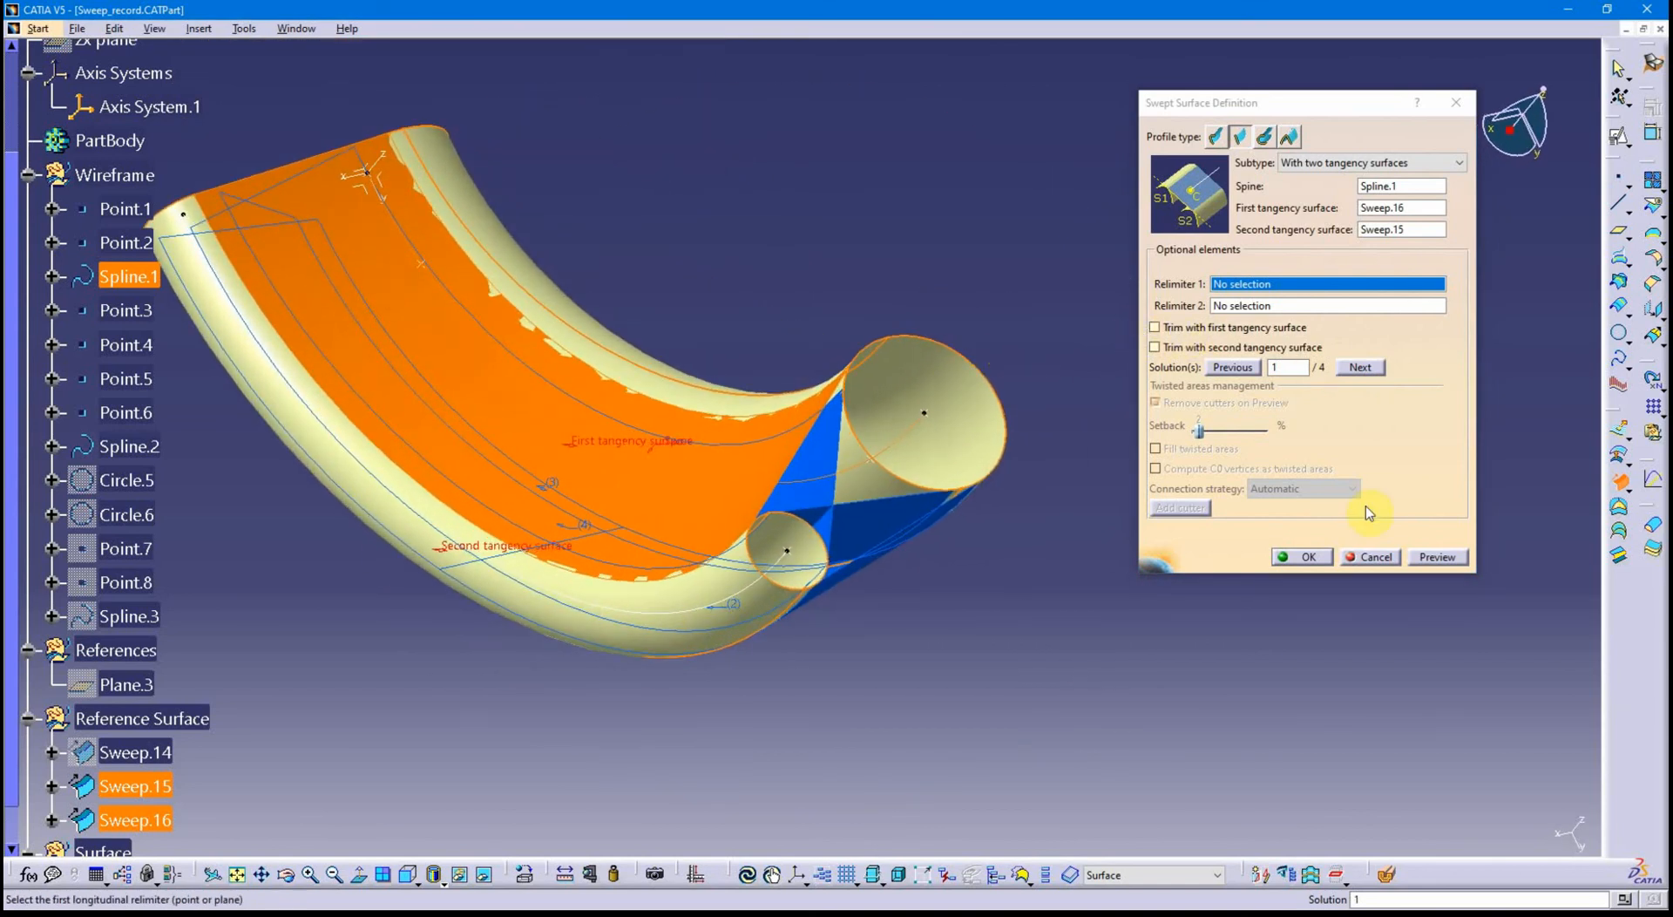
Create the swept surface with solution 1, then reopen its definition to review the alternatives and close it.
click(1436, 556)
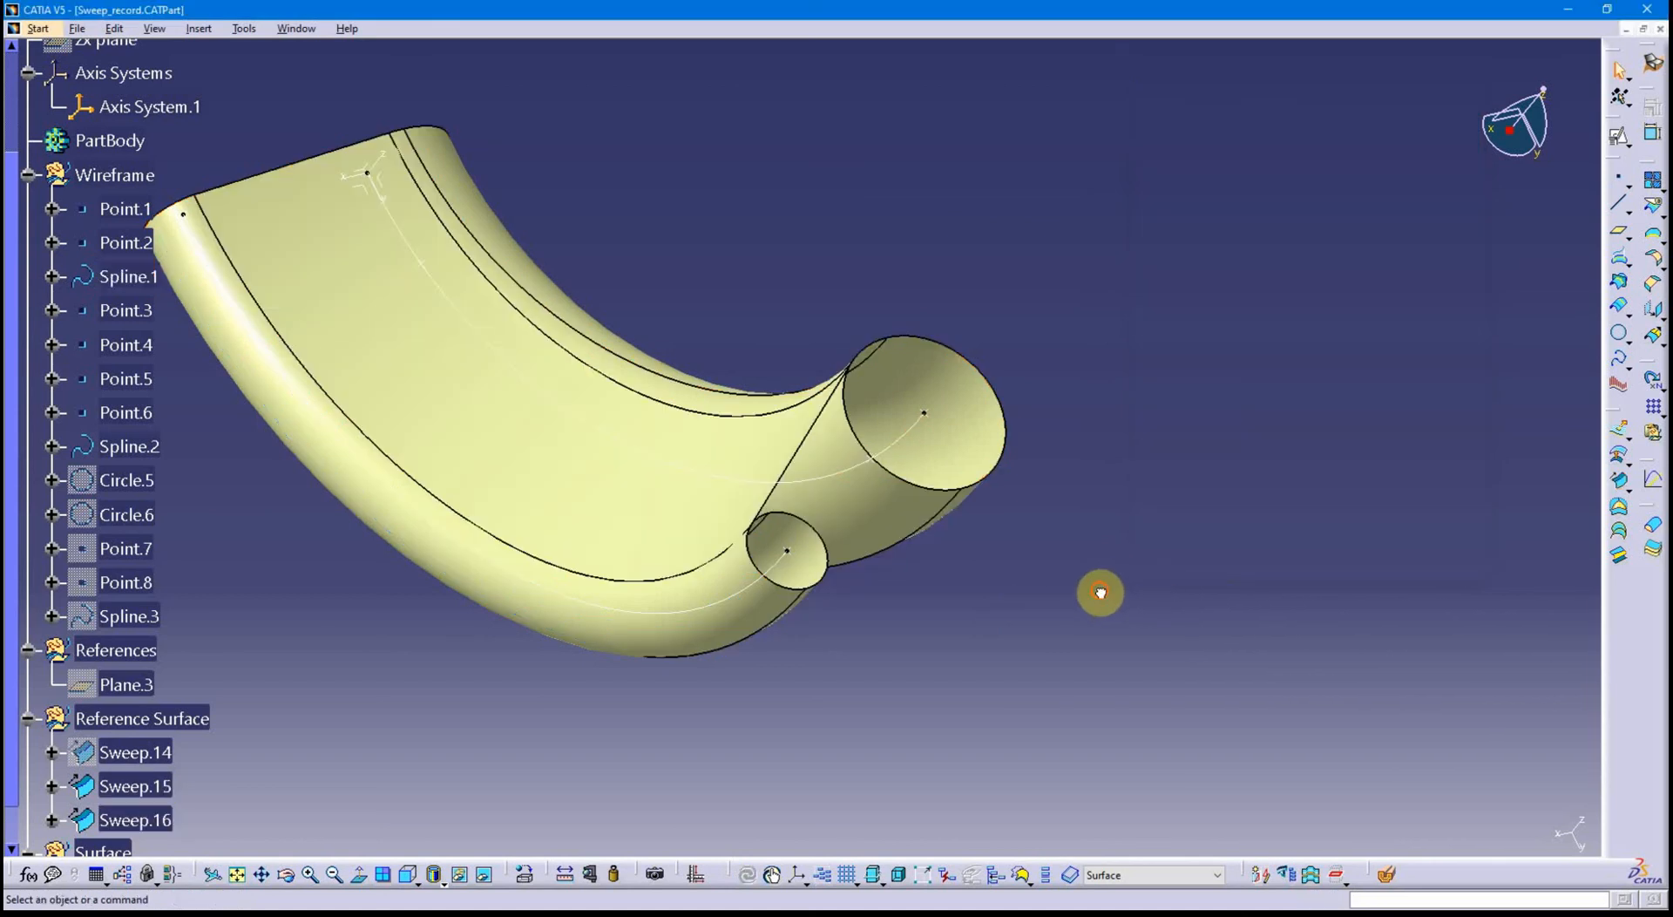
middle_drag(1101, 589, 739, 694)
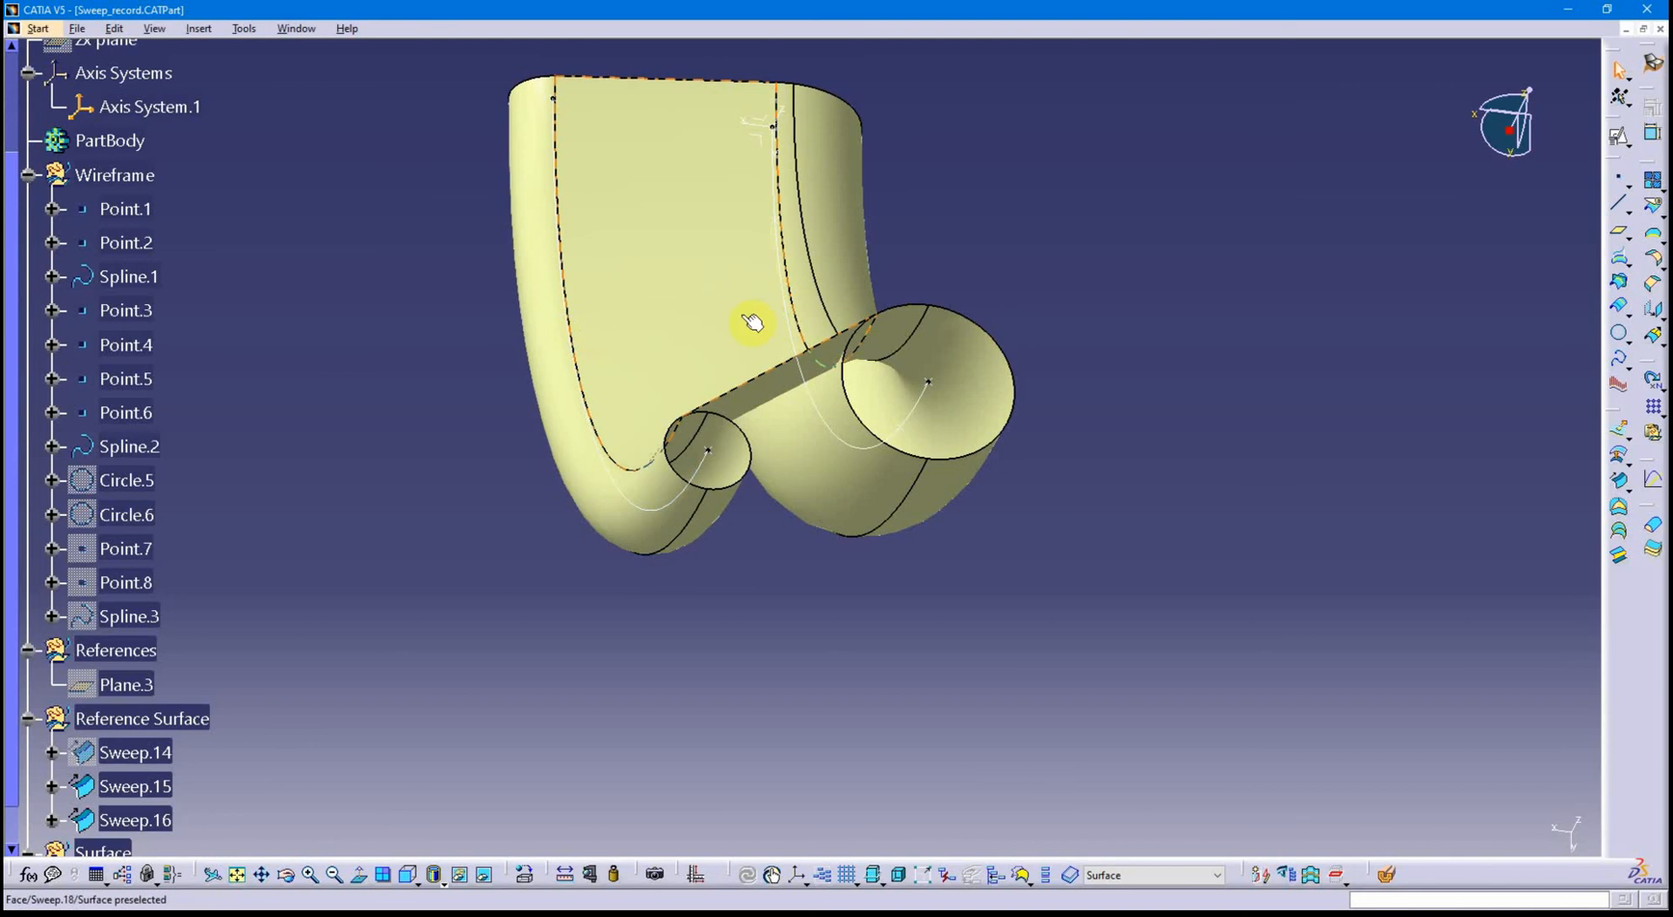
middle_drag(590, 541, 713, 585)
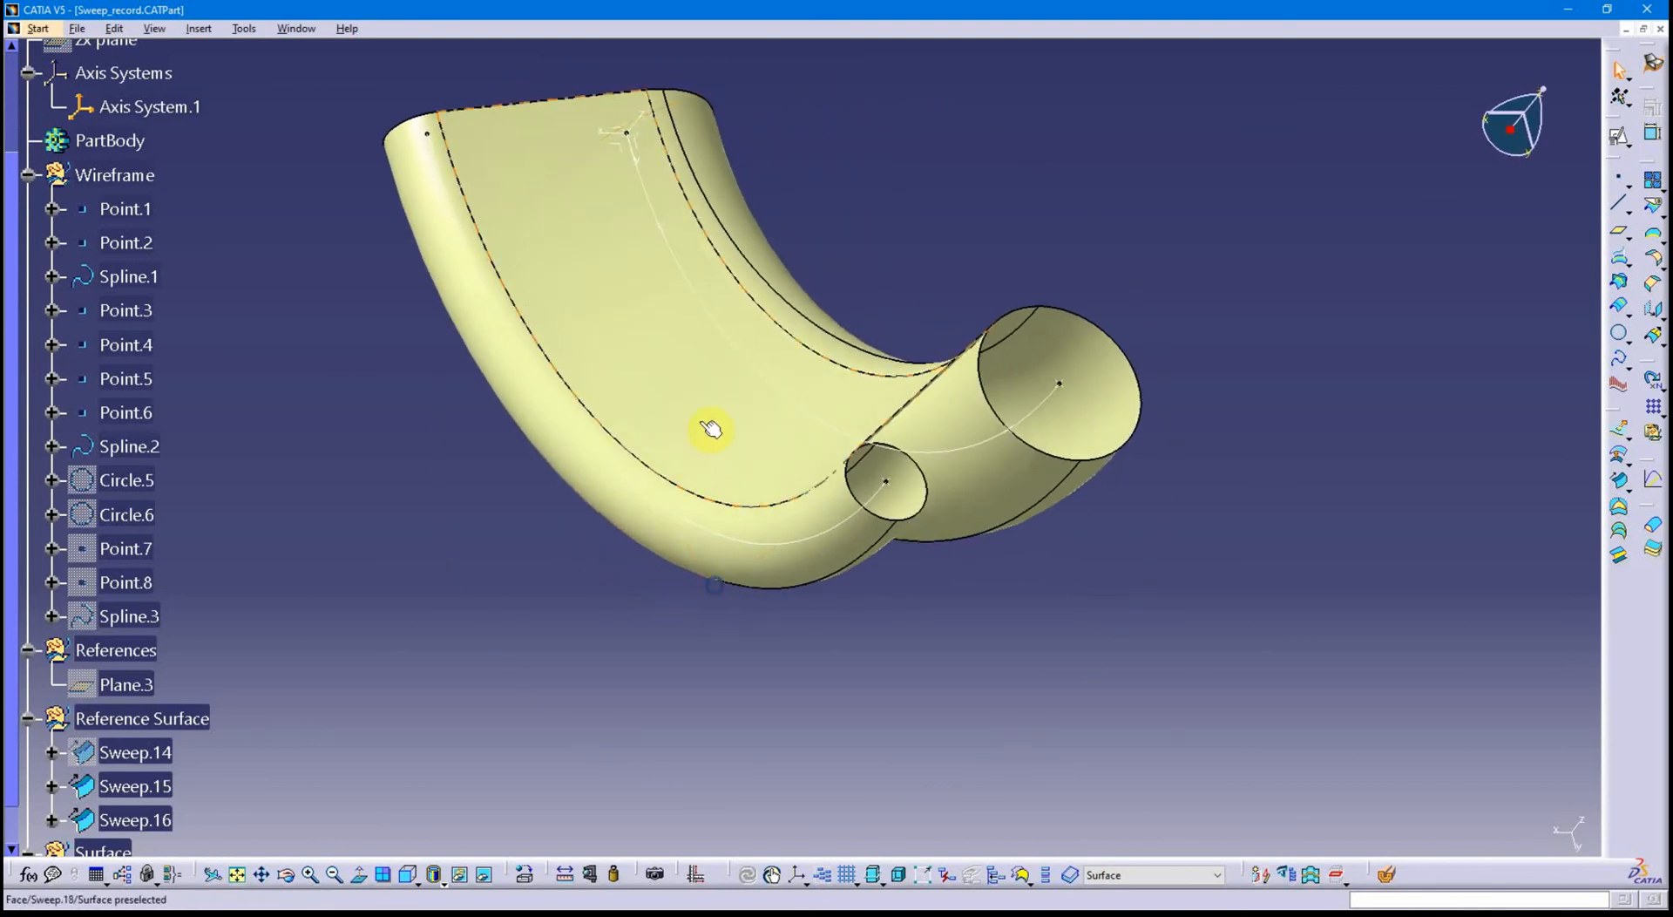
click(706, 424)
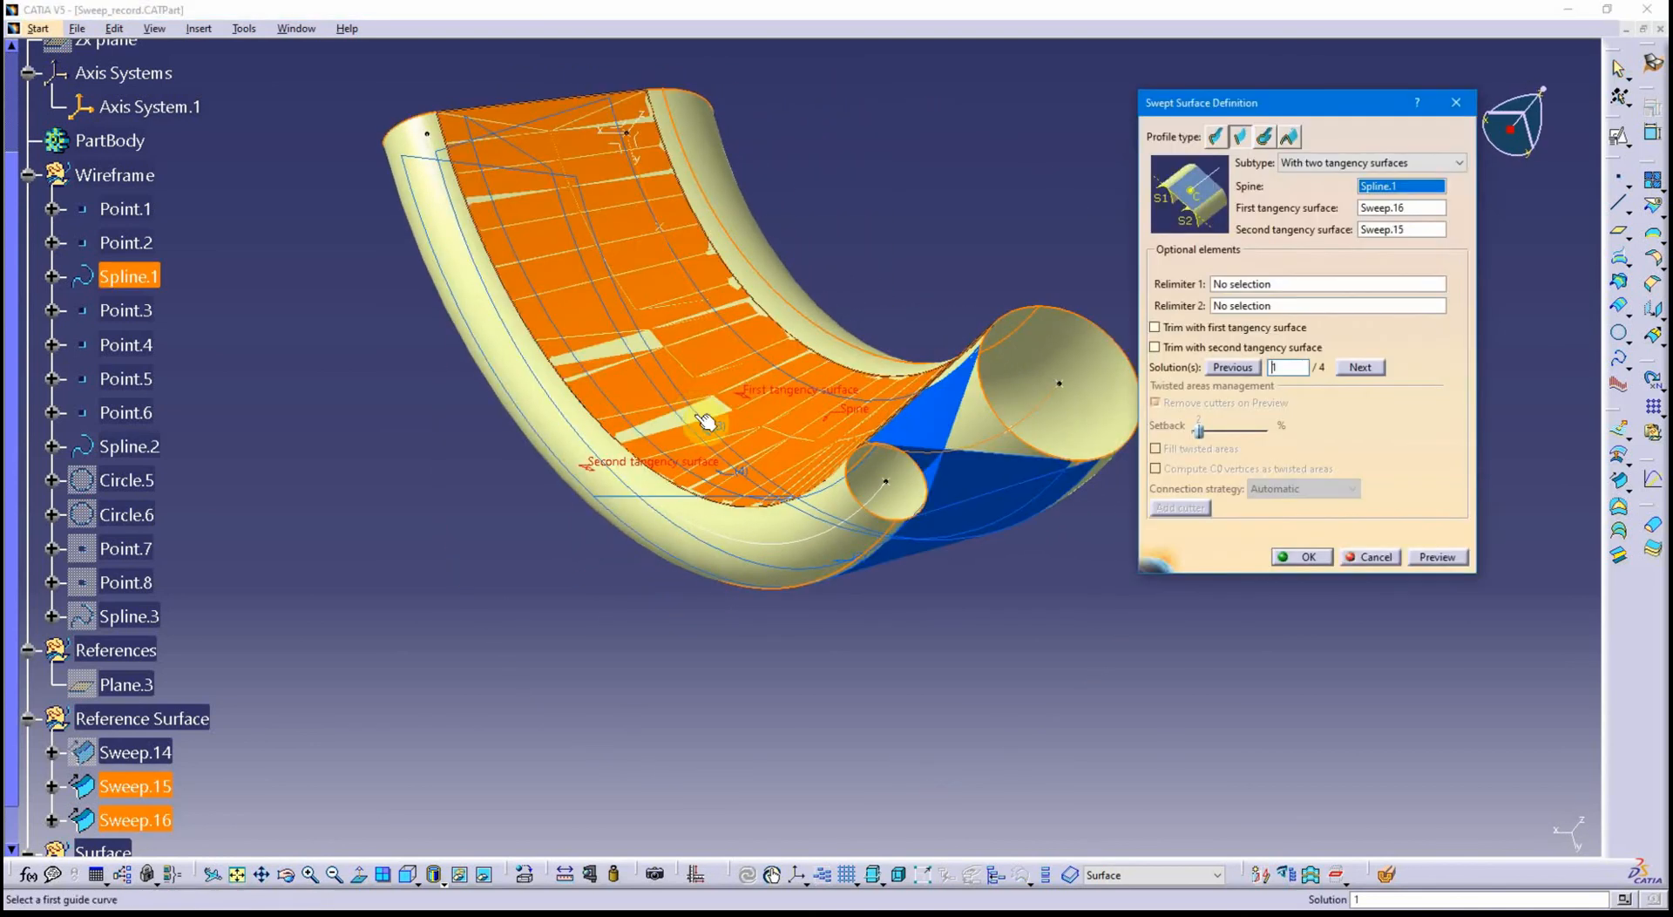
middle_drag(724, 422, 838, 445)
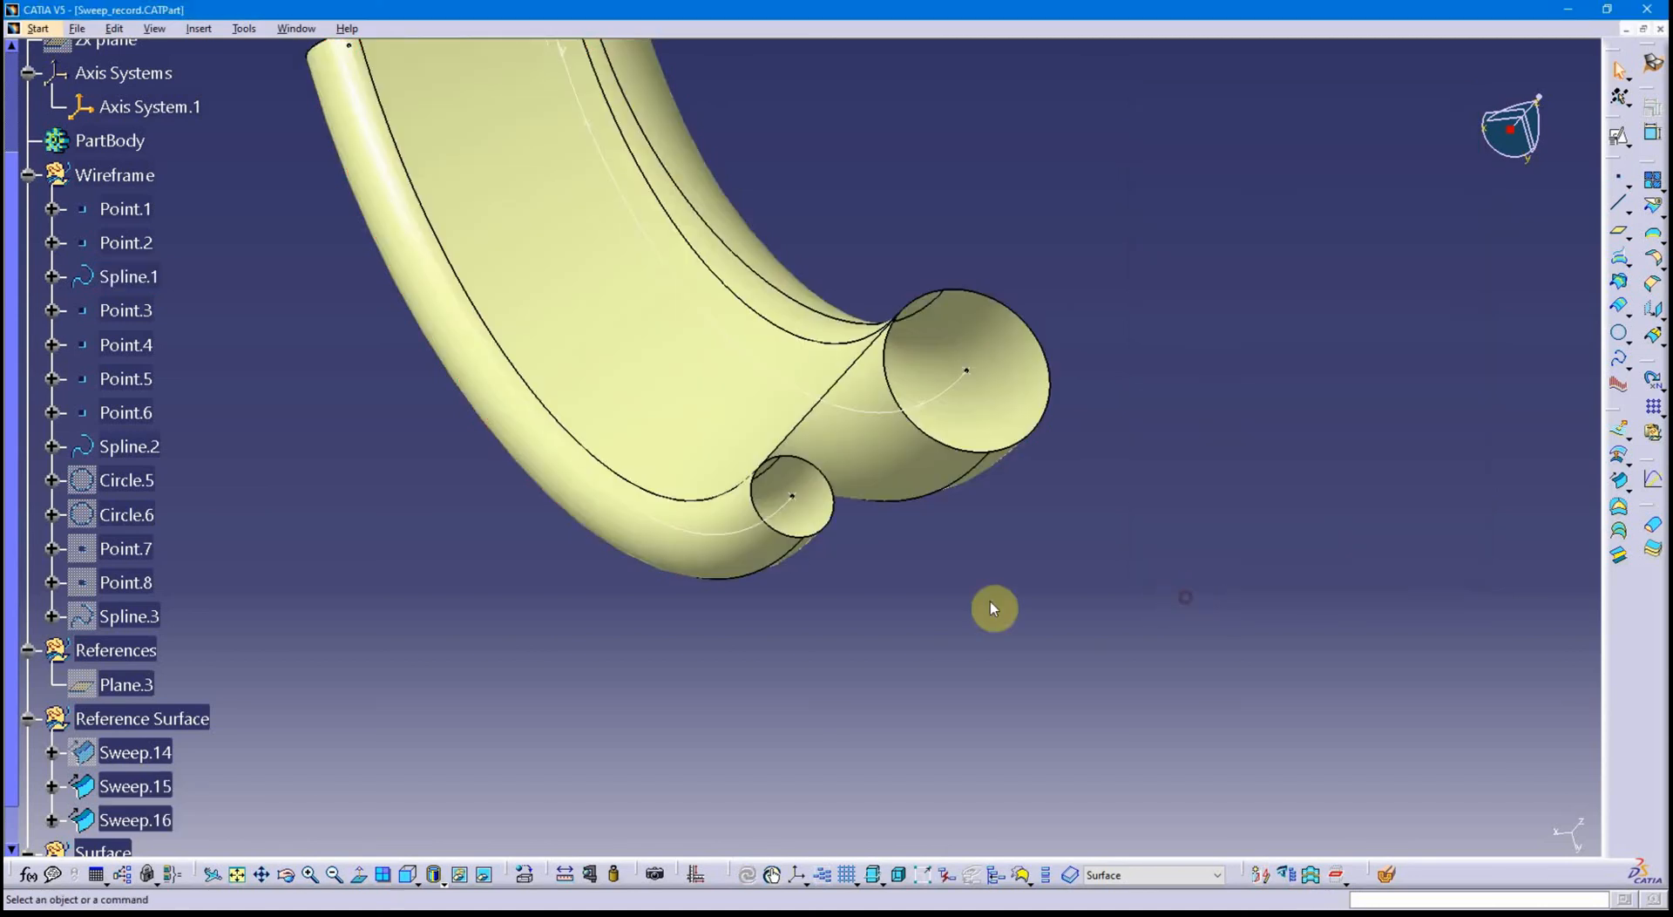
Delete the tangent swept surface Sweep.18 from the Surface geometrical set.
middle_drag(994, 605, 505, 667)
scroll(453, 646, down, 1)
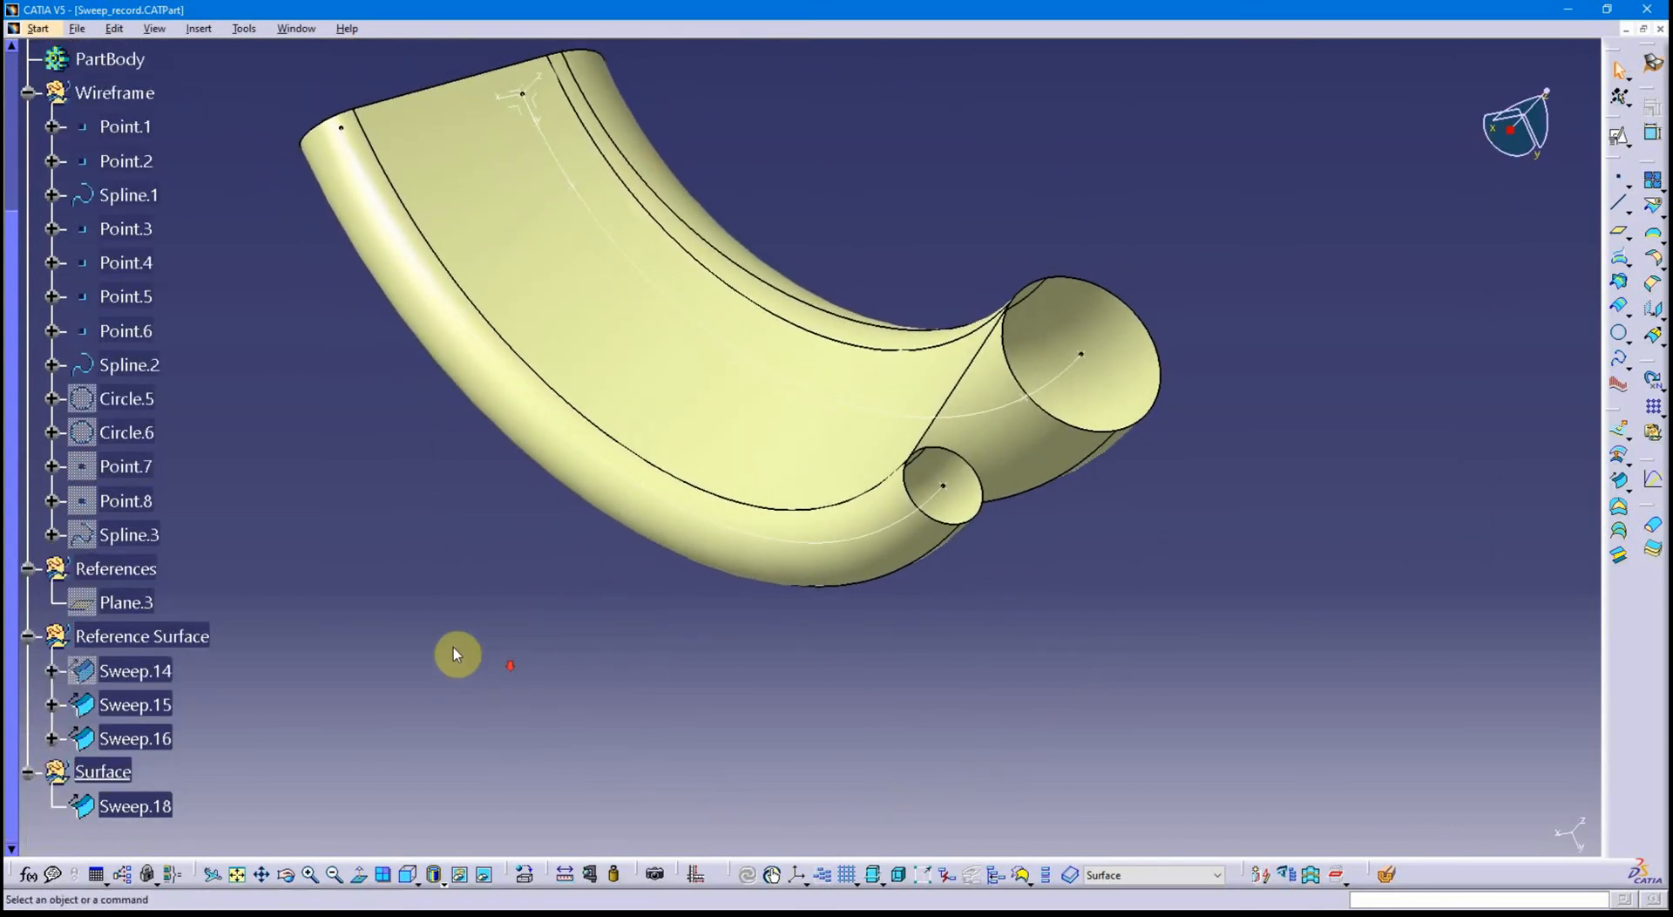
click(139, 817)
key(Delete)
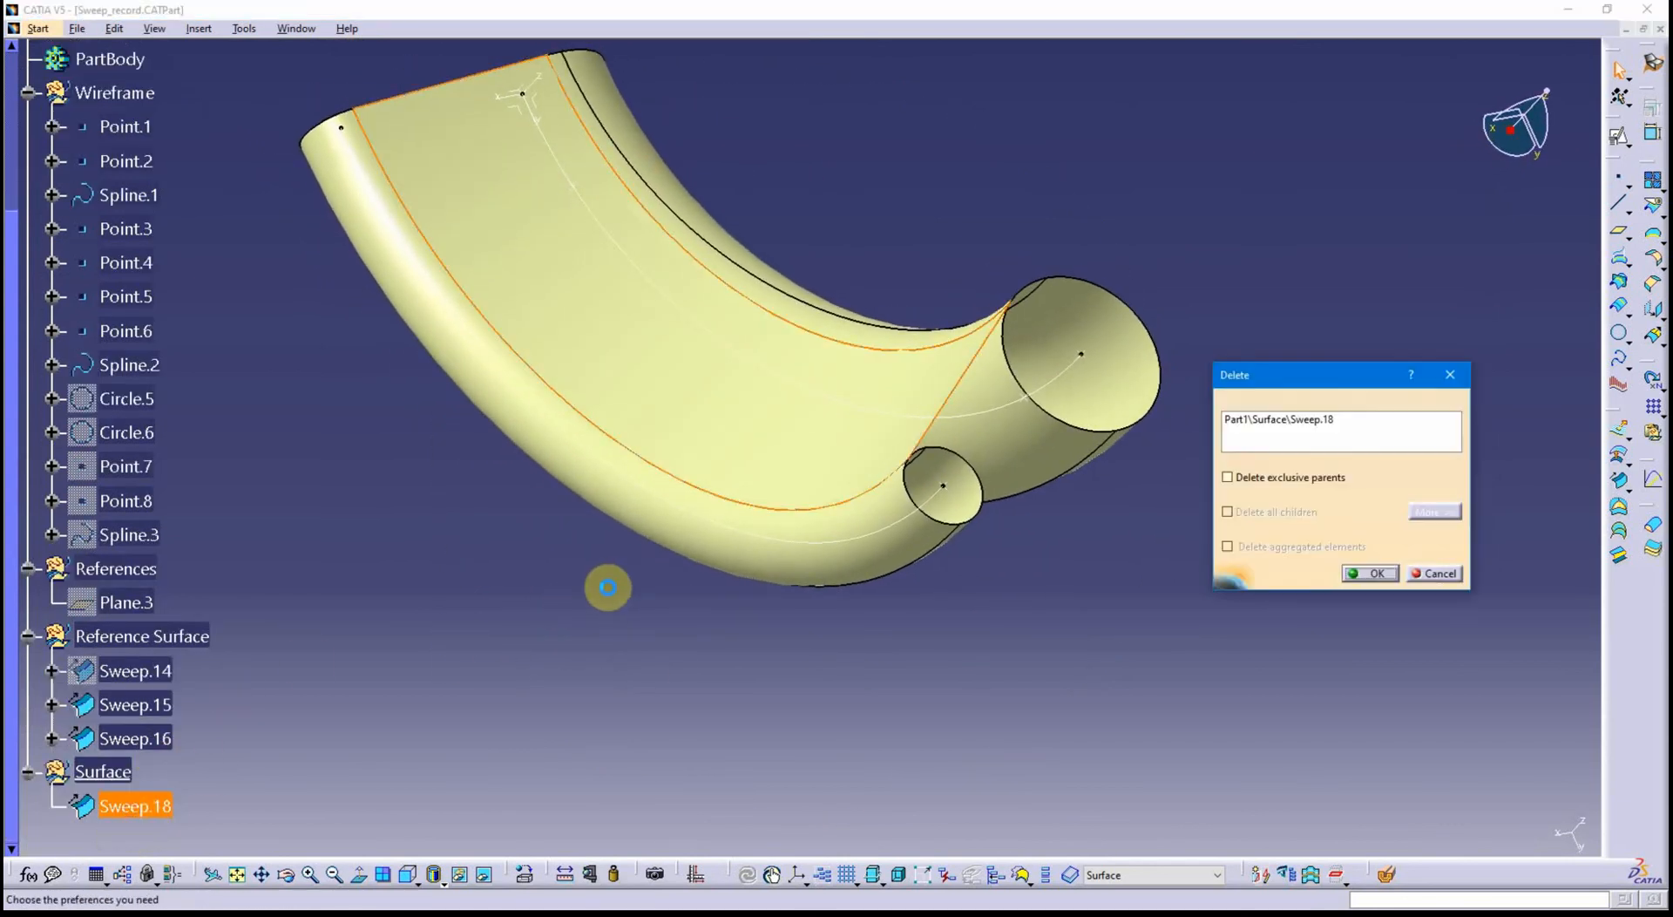
click(1368, 573)
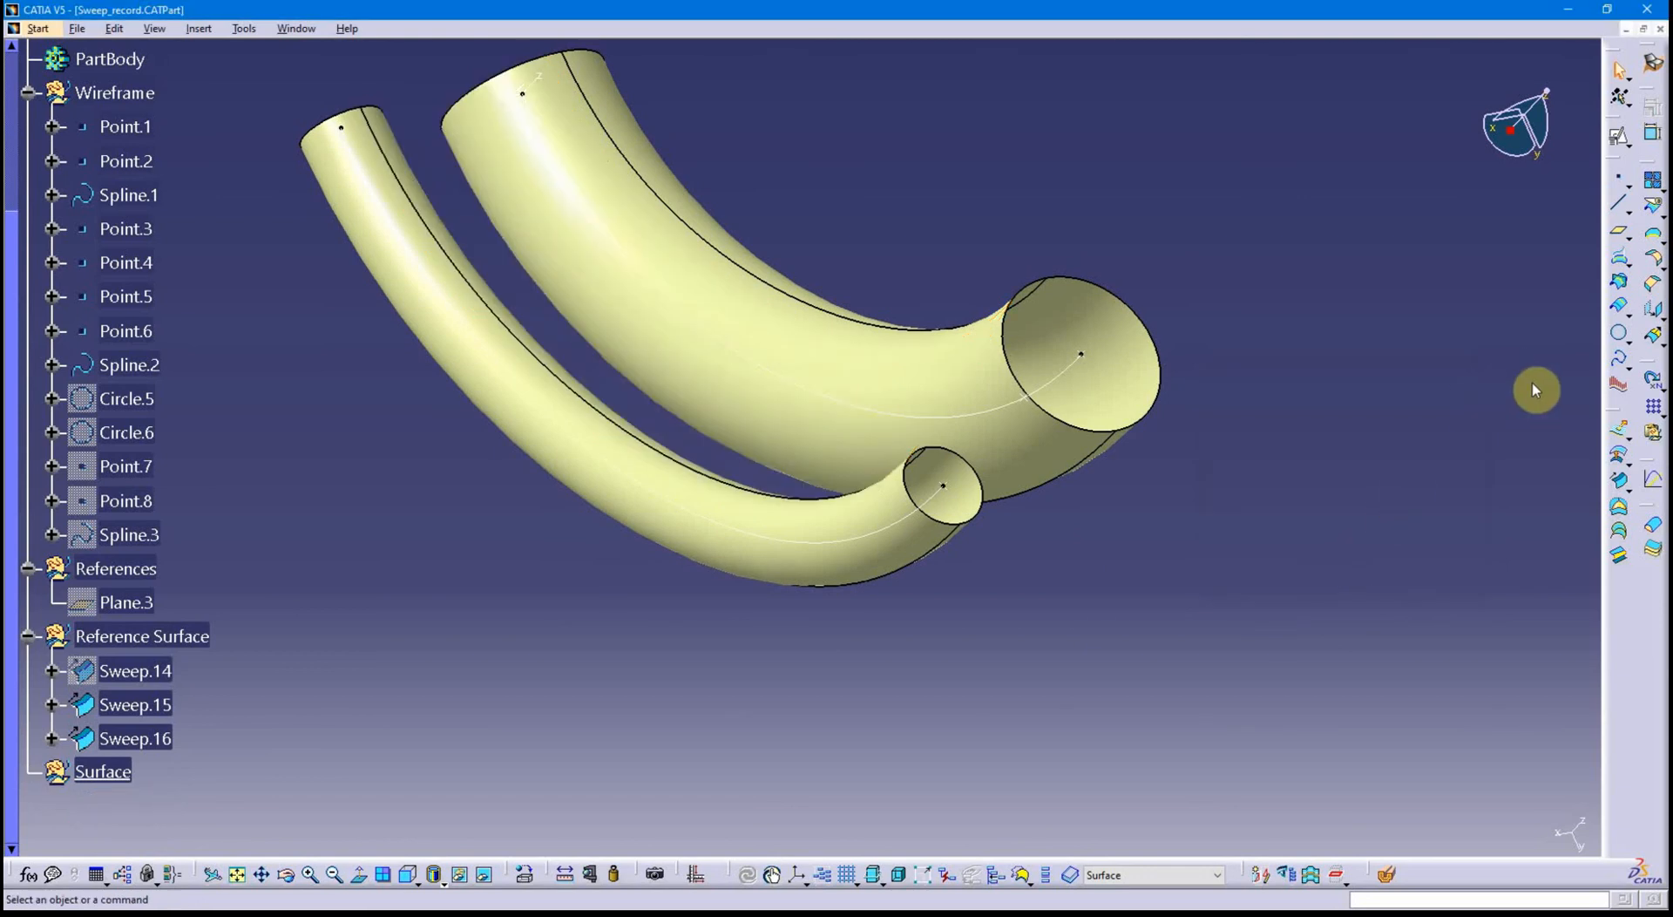
Switch the line-profile sweep's subtype to With tangency surface and close the definition without creating a surface.
click(1618, 487)
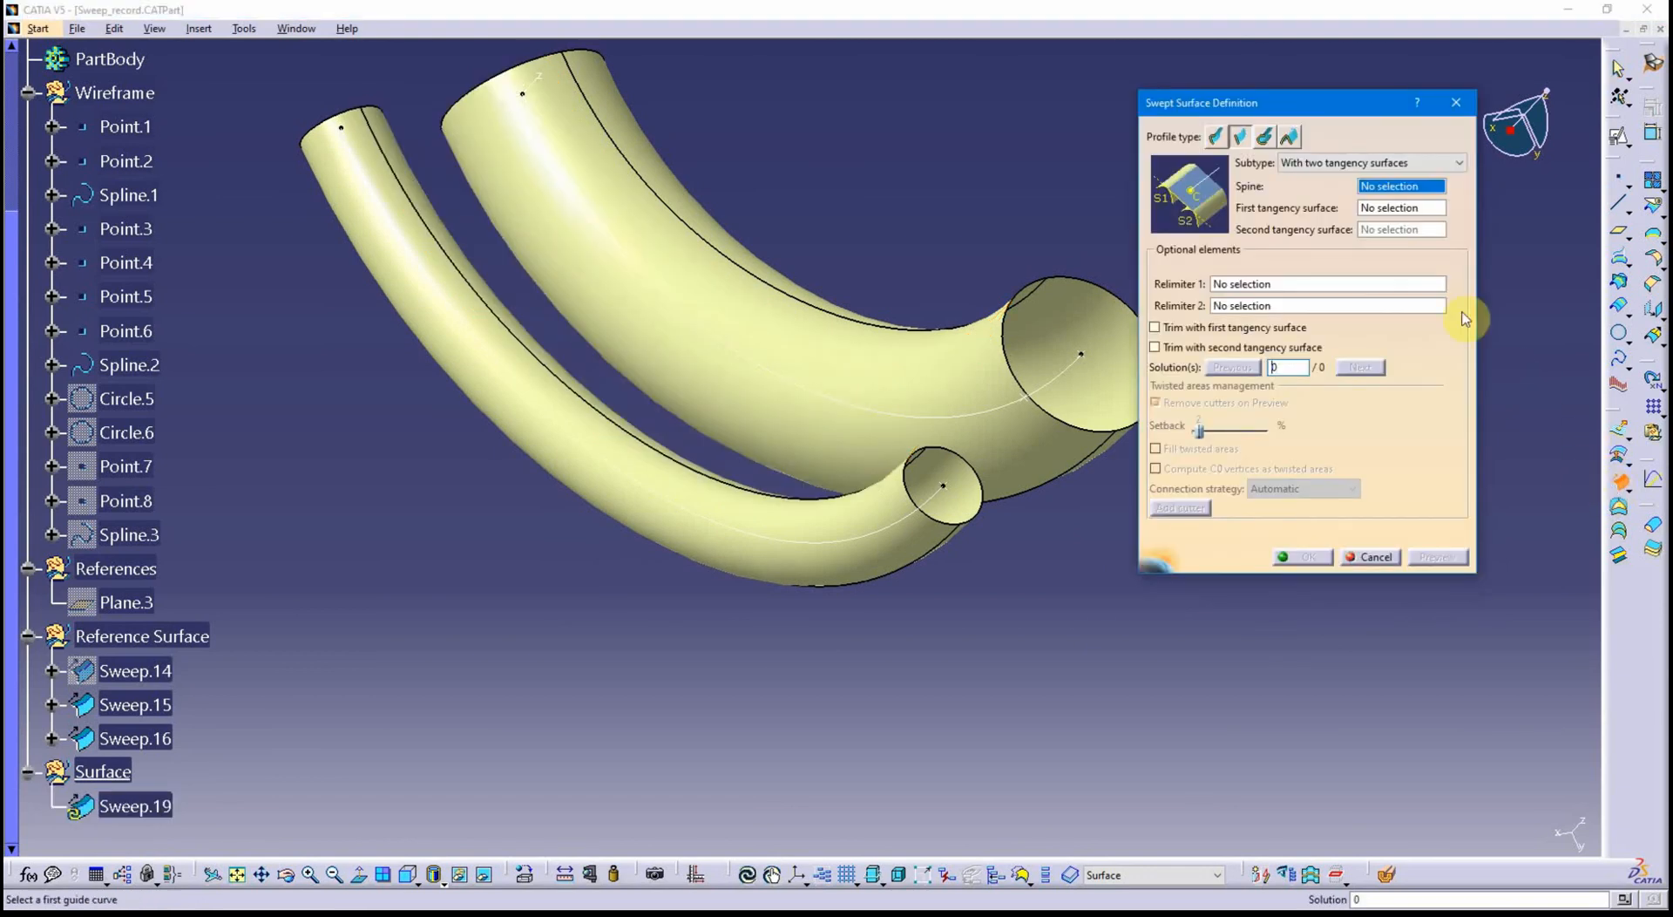
click(1396, 165)
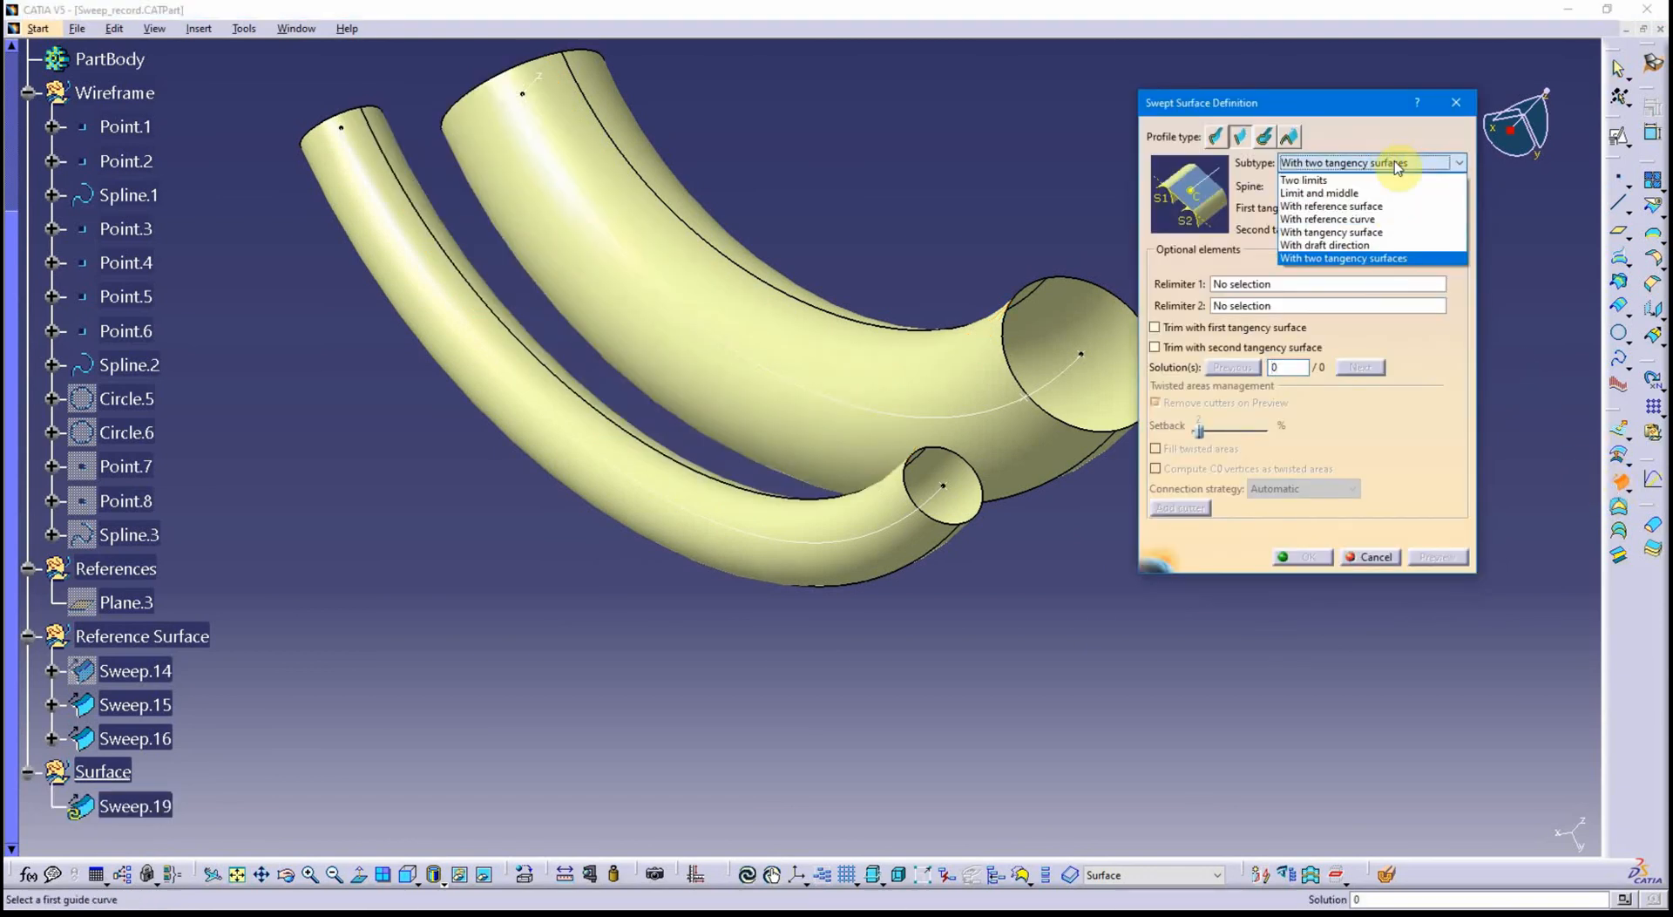
click(1325, 234)
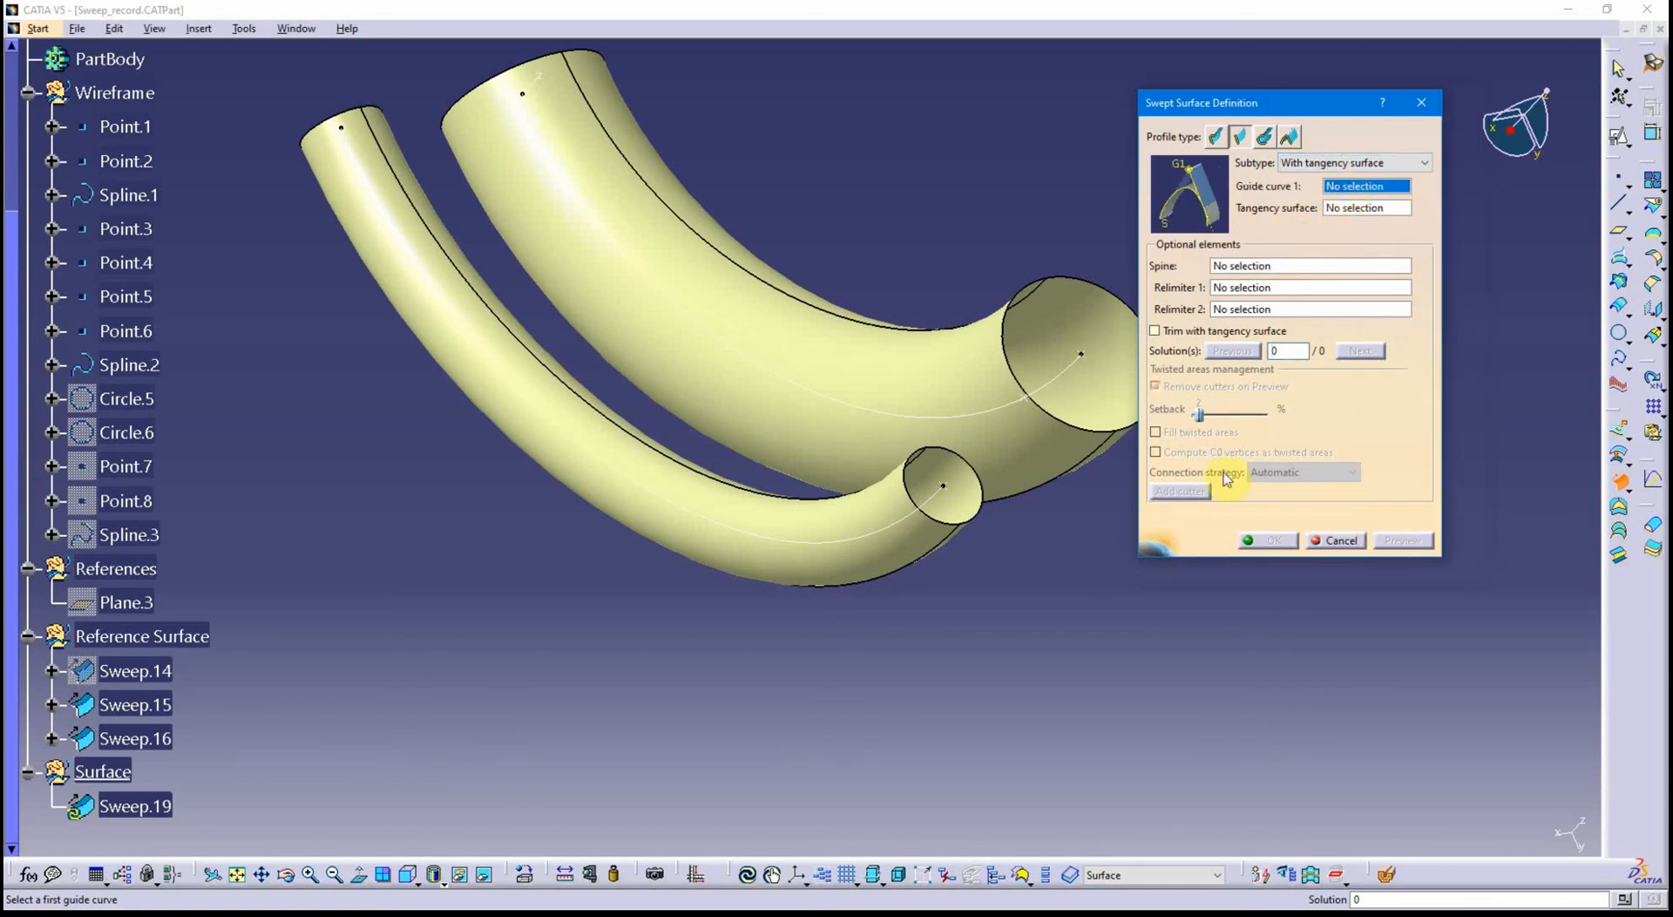
click(1325, 541)
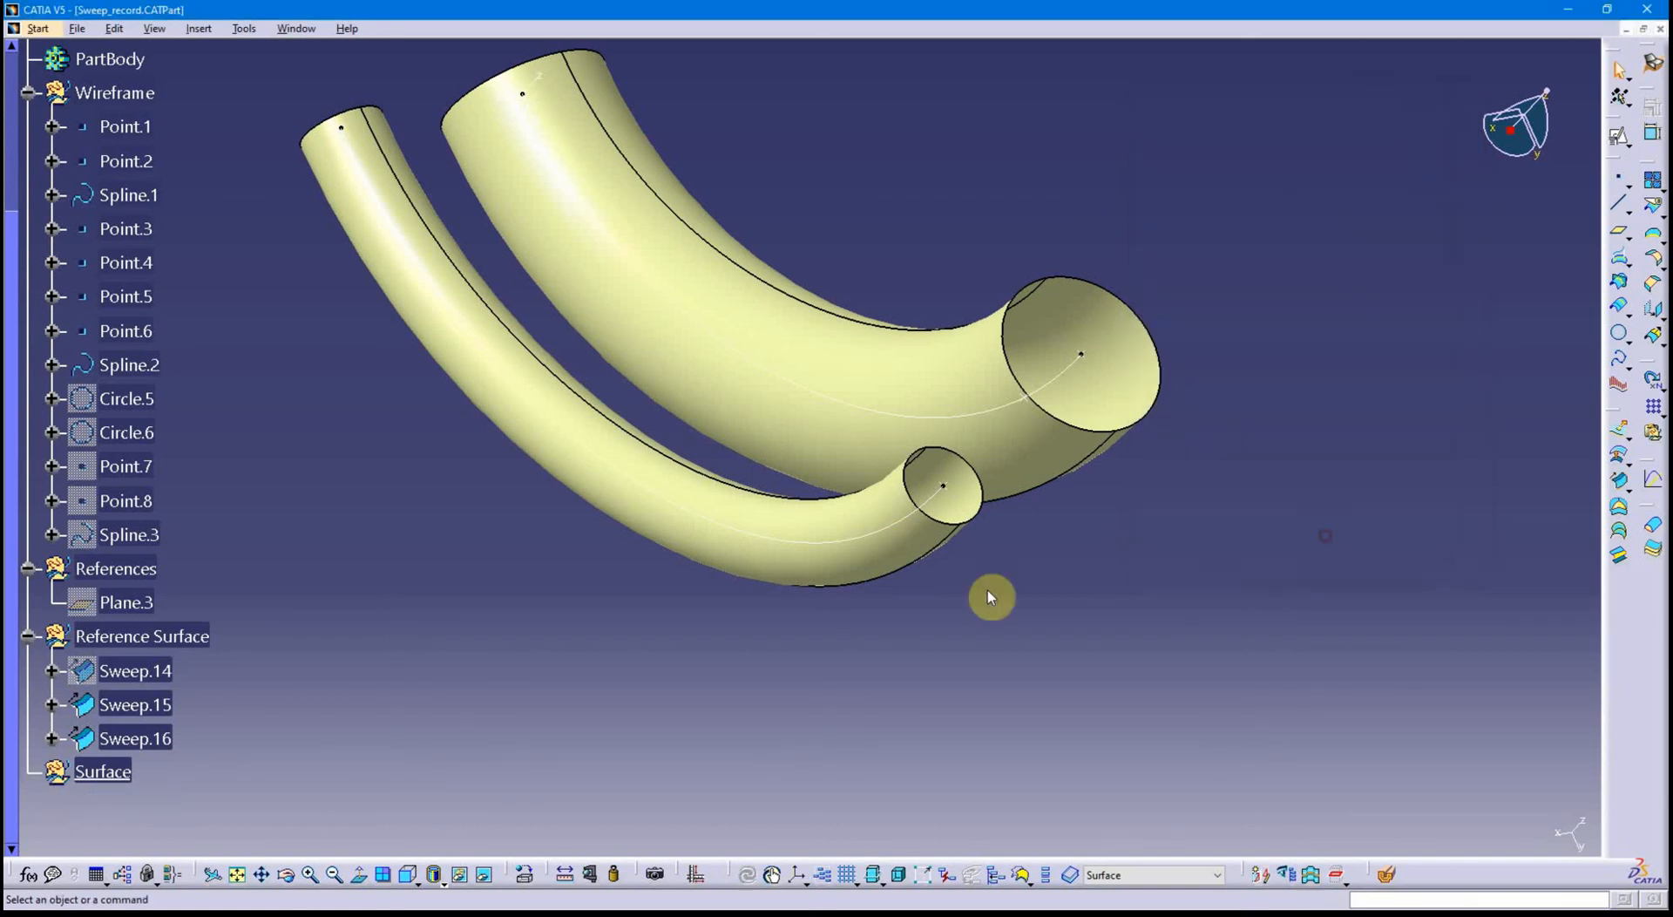
Hide the larger tube, Sweep.16, leaving only the smaller tube and the splines in view.
right_click(999, 448)
click(1046, 495)
middle_drag(1076, 561, 874, 514)
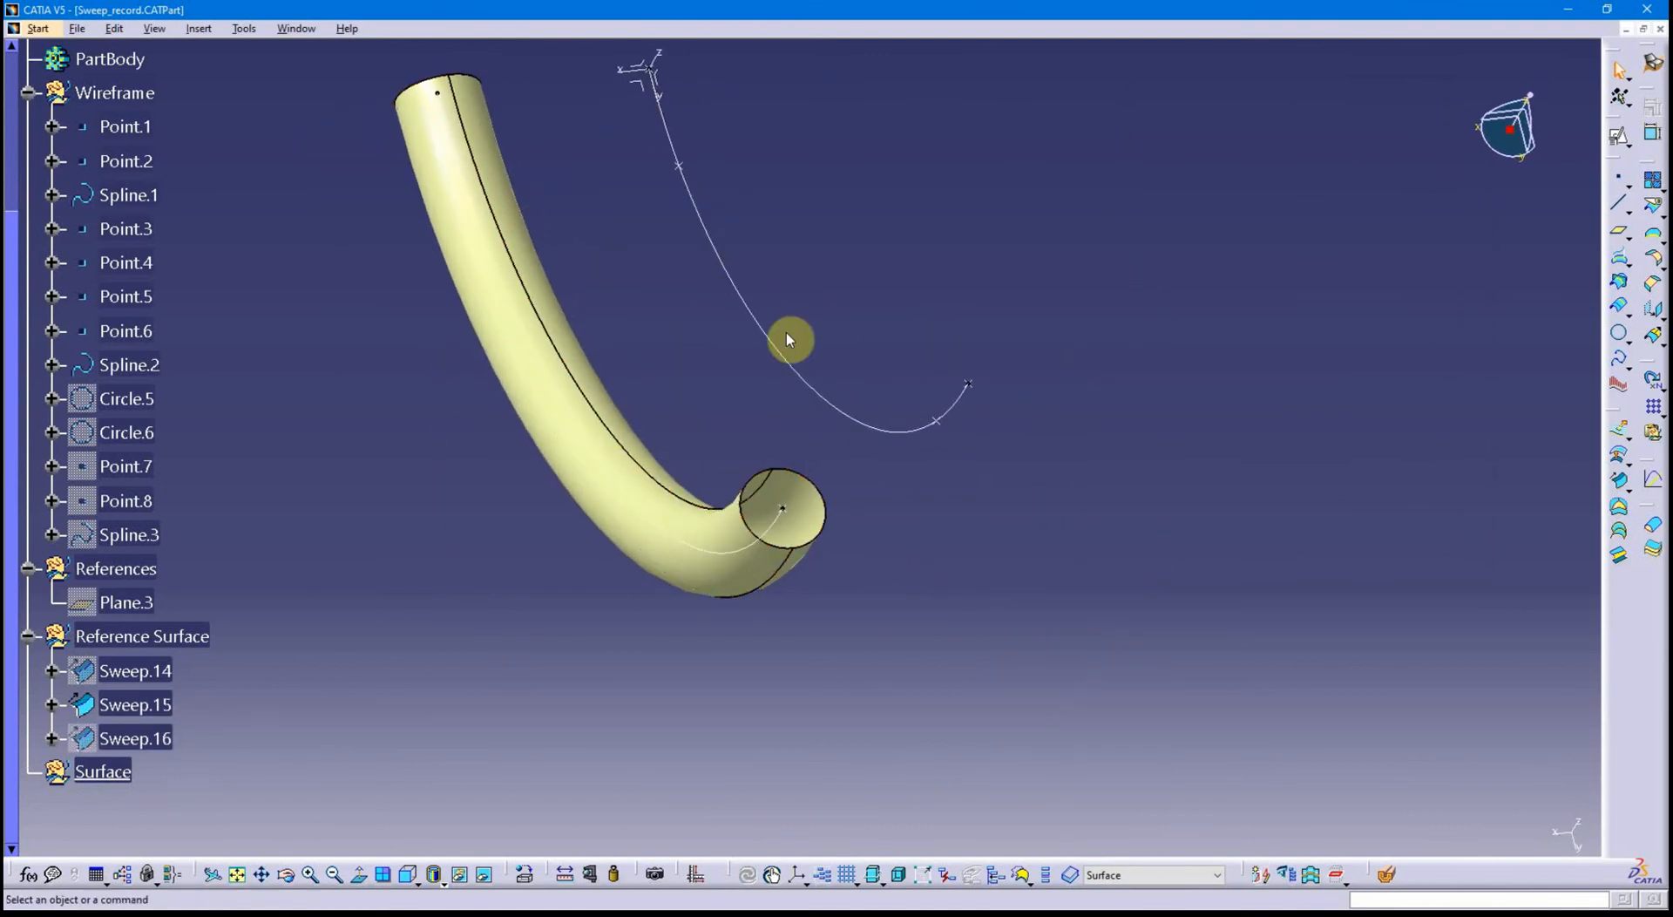
Create a With tangency surface line sweep using Spline.1 as guide curve and the smaller tube, Sweep.15, as tangency surface, keeping solution 1.
click(1618, 486)
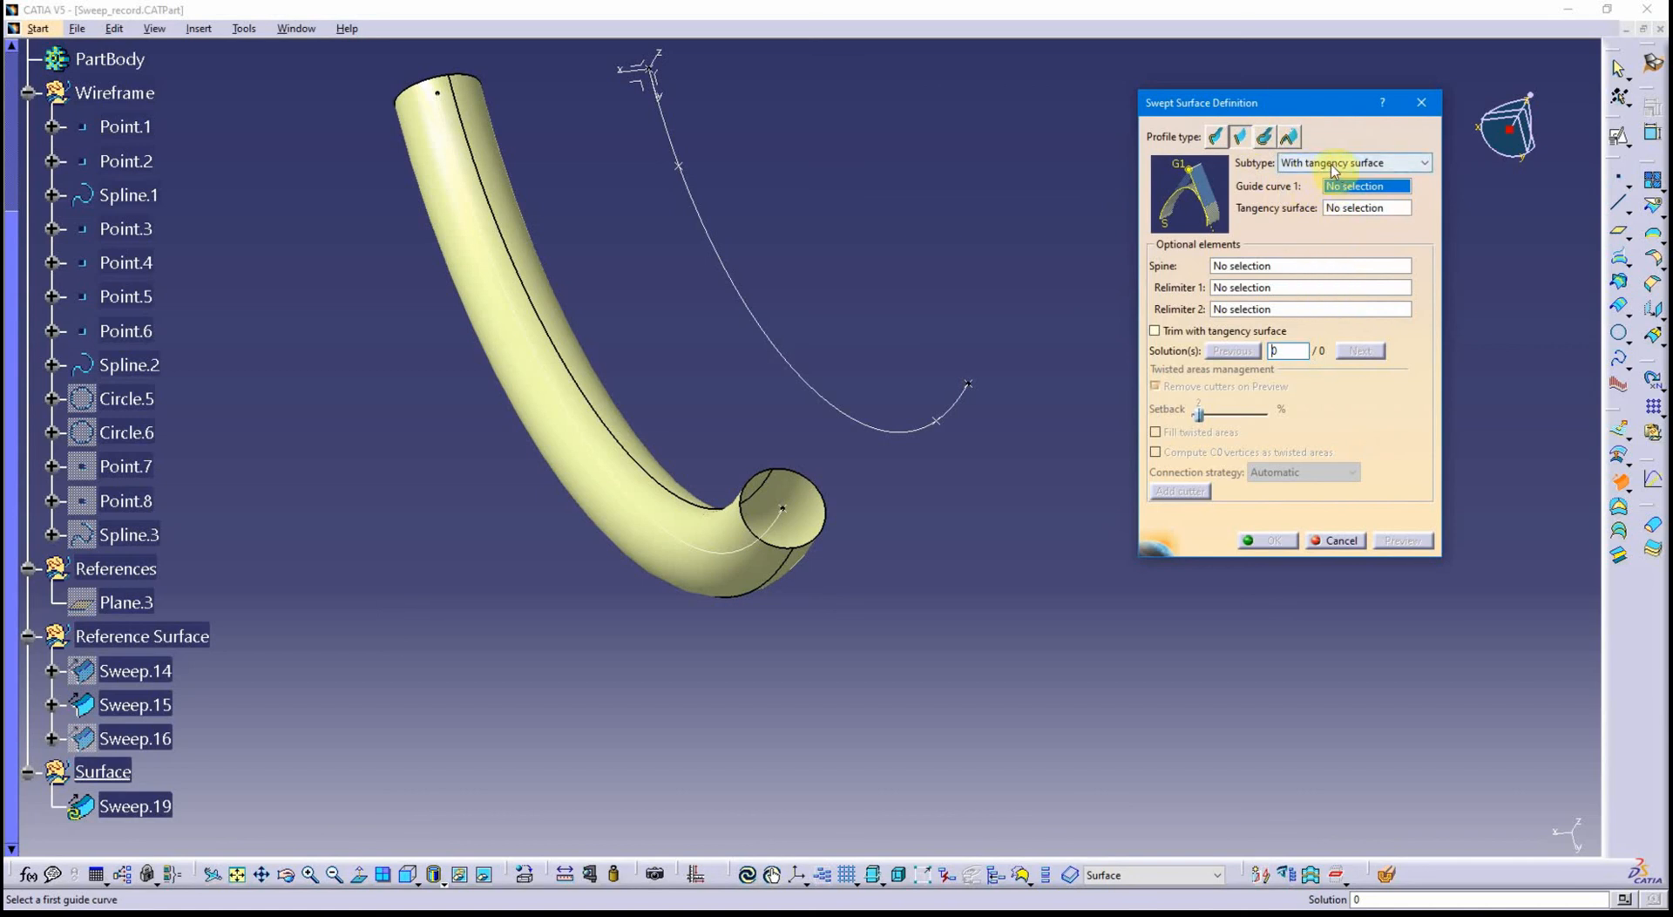
click(877, 430)
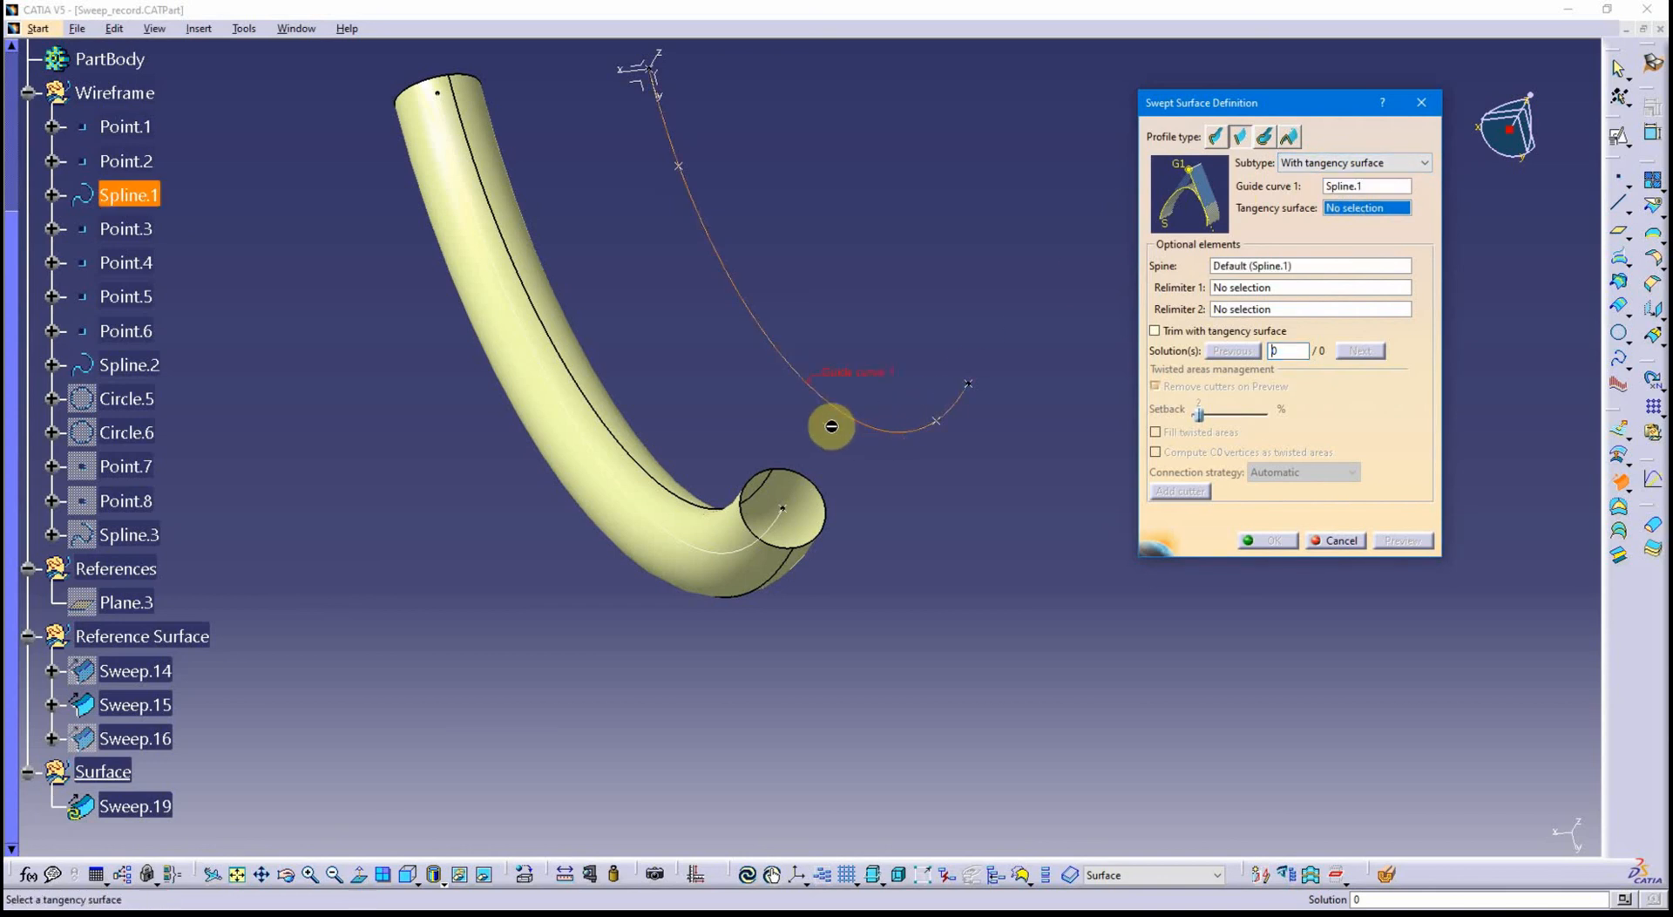
click(658, 469)
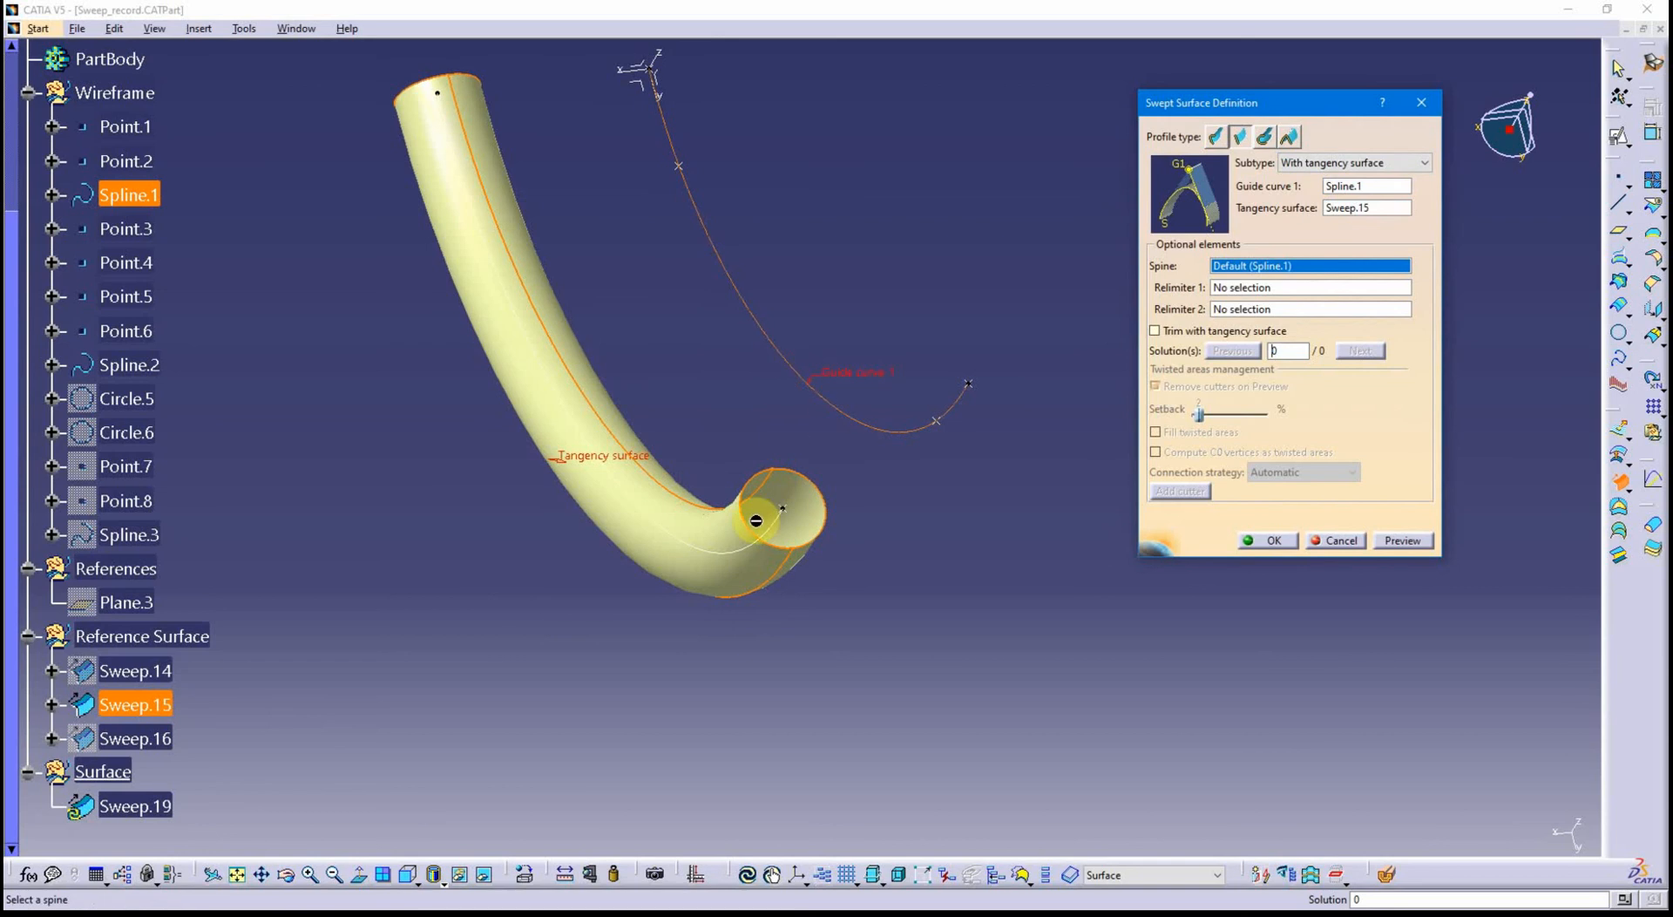
click(1411, 548)
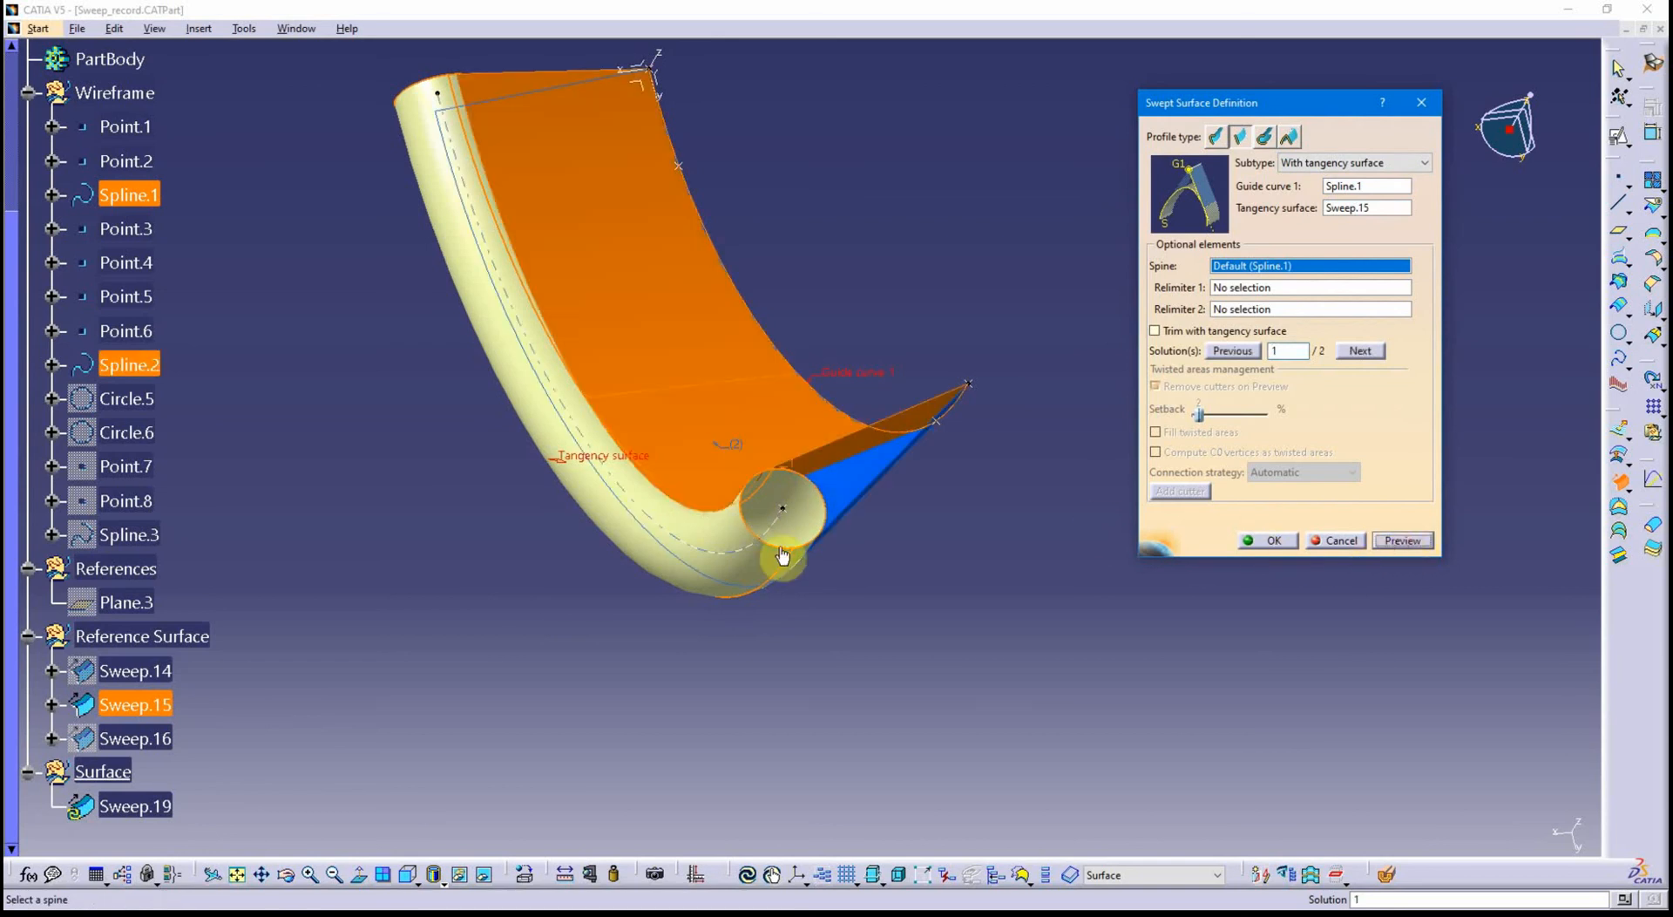
middle_drag(846, 587, 601, 269)
middle_drag(759, 603, 745, 451)
click(1293, 547)
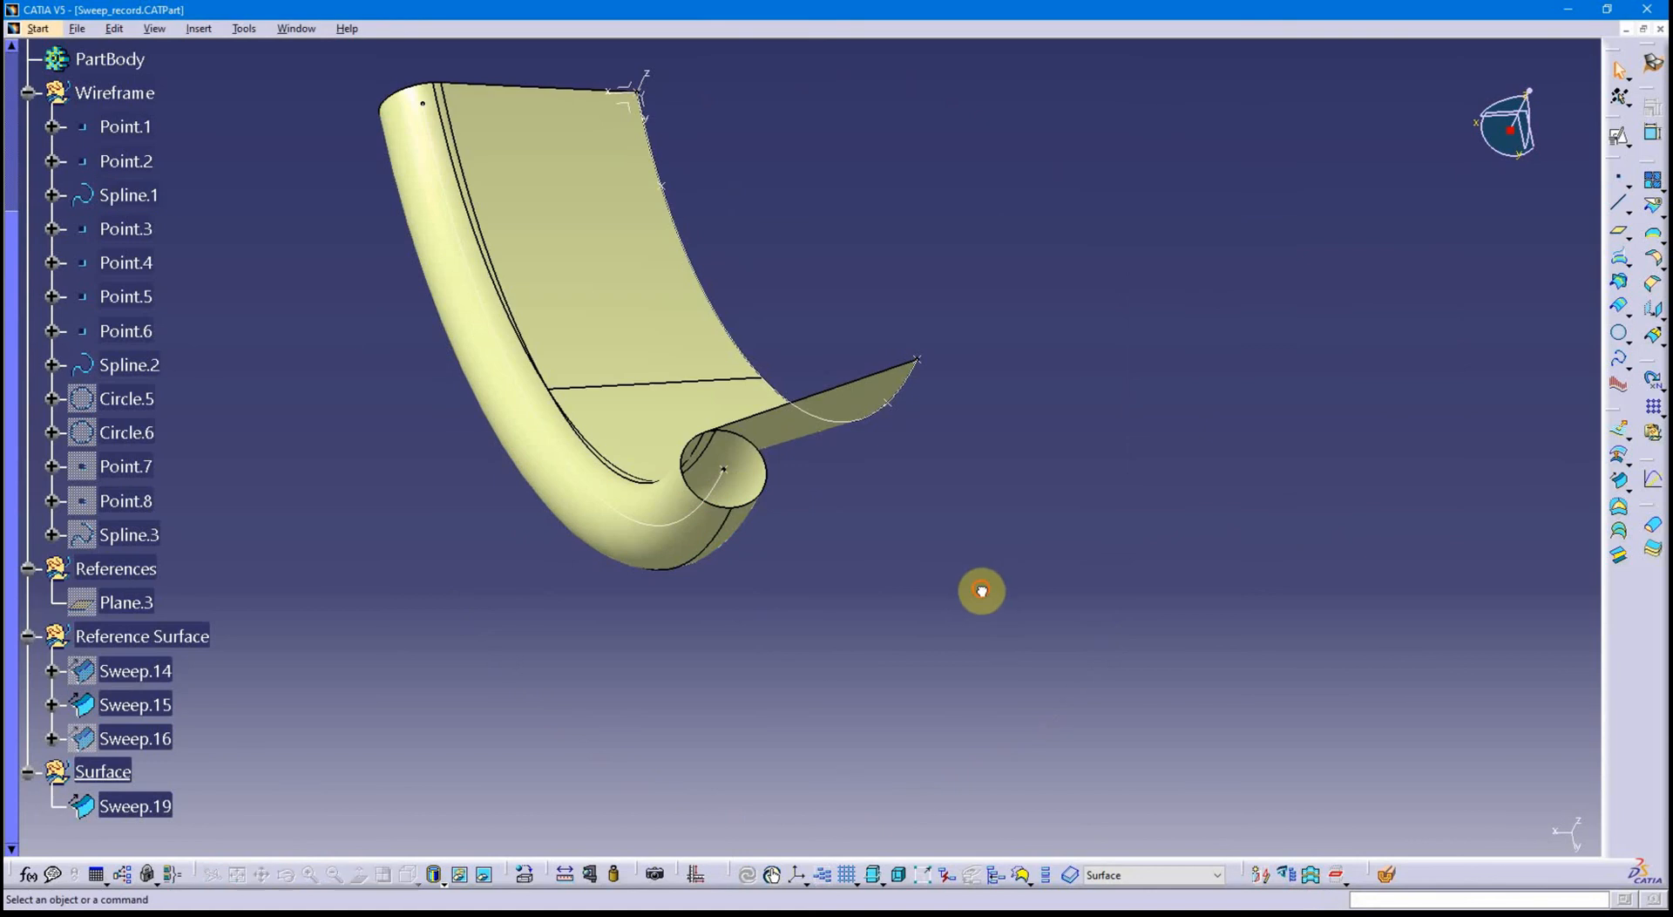
Inspect the swept surface tangent to the smaller tube, then delete Sweep.19.
middle_drag(979, 587, 616, 488)
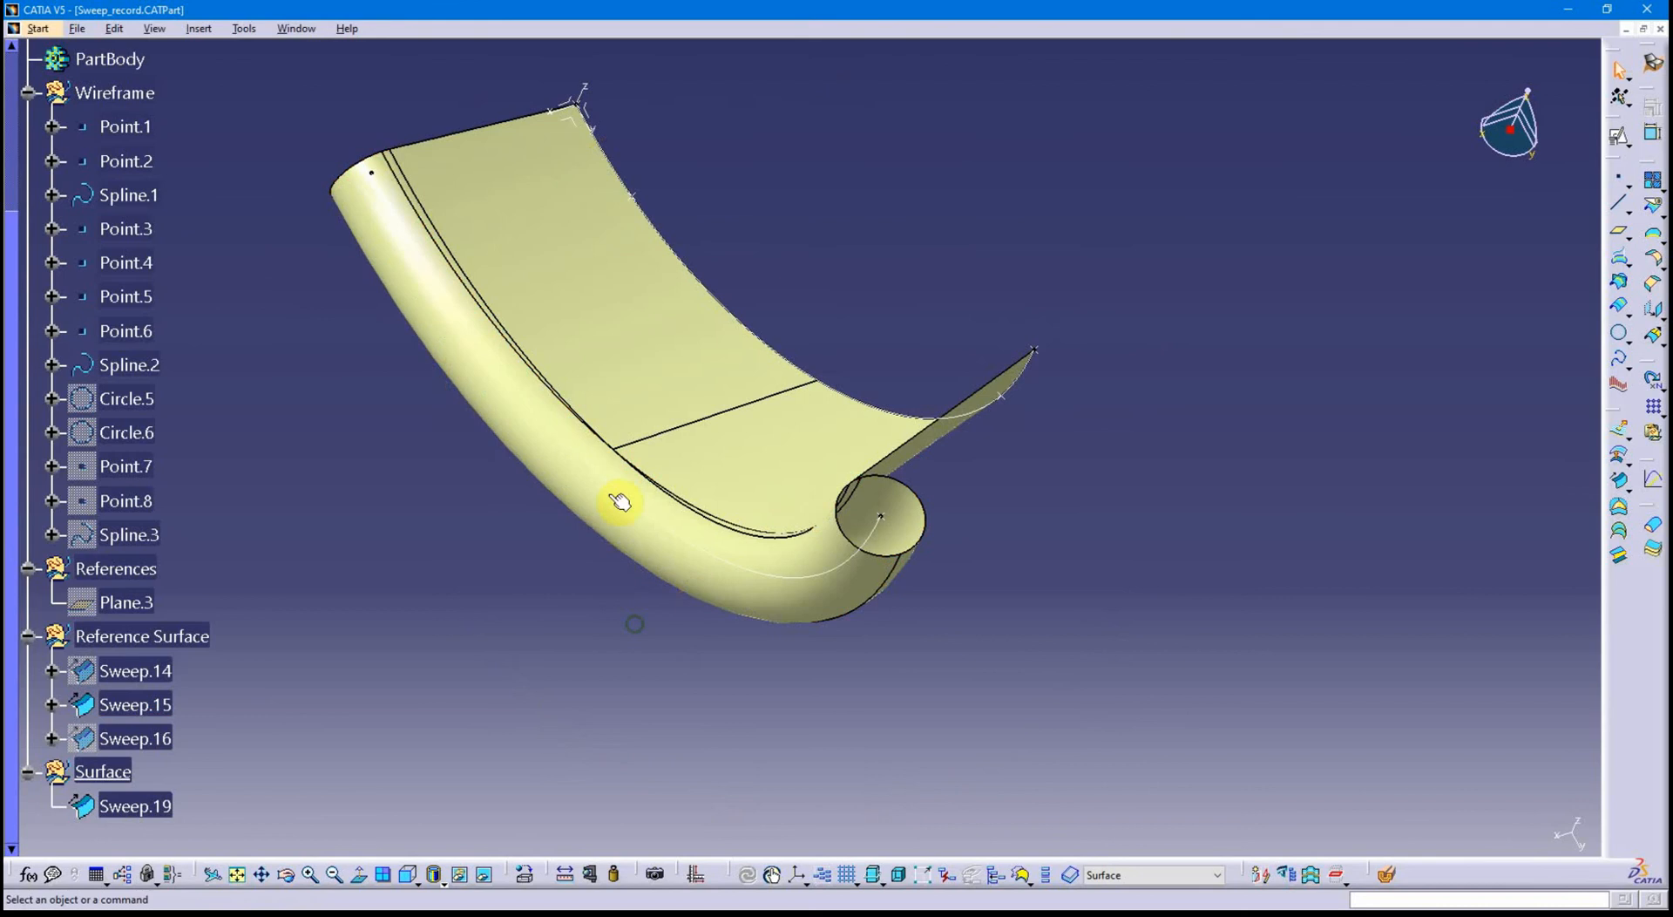
middle_drag(643, 653, 840, 666)
scroll(754, 696, down, 3)
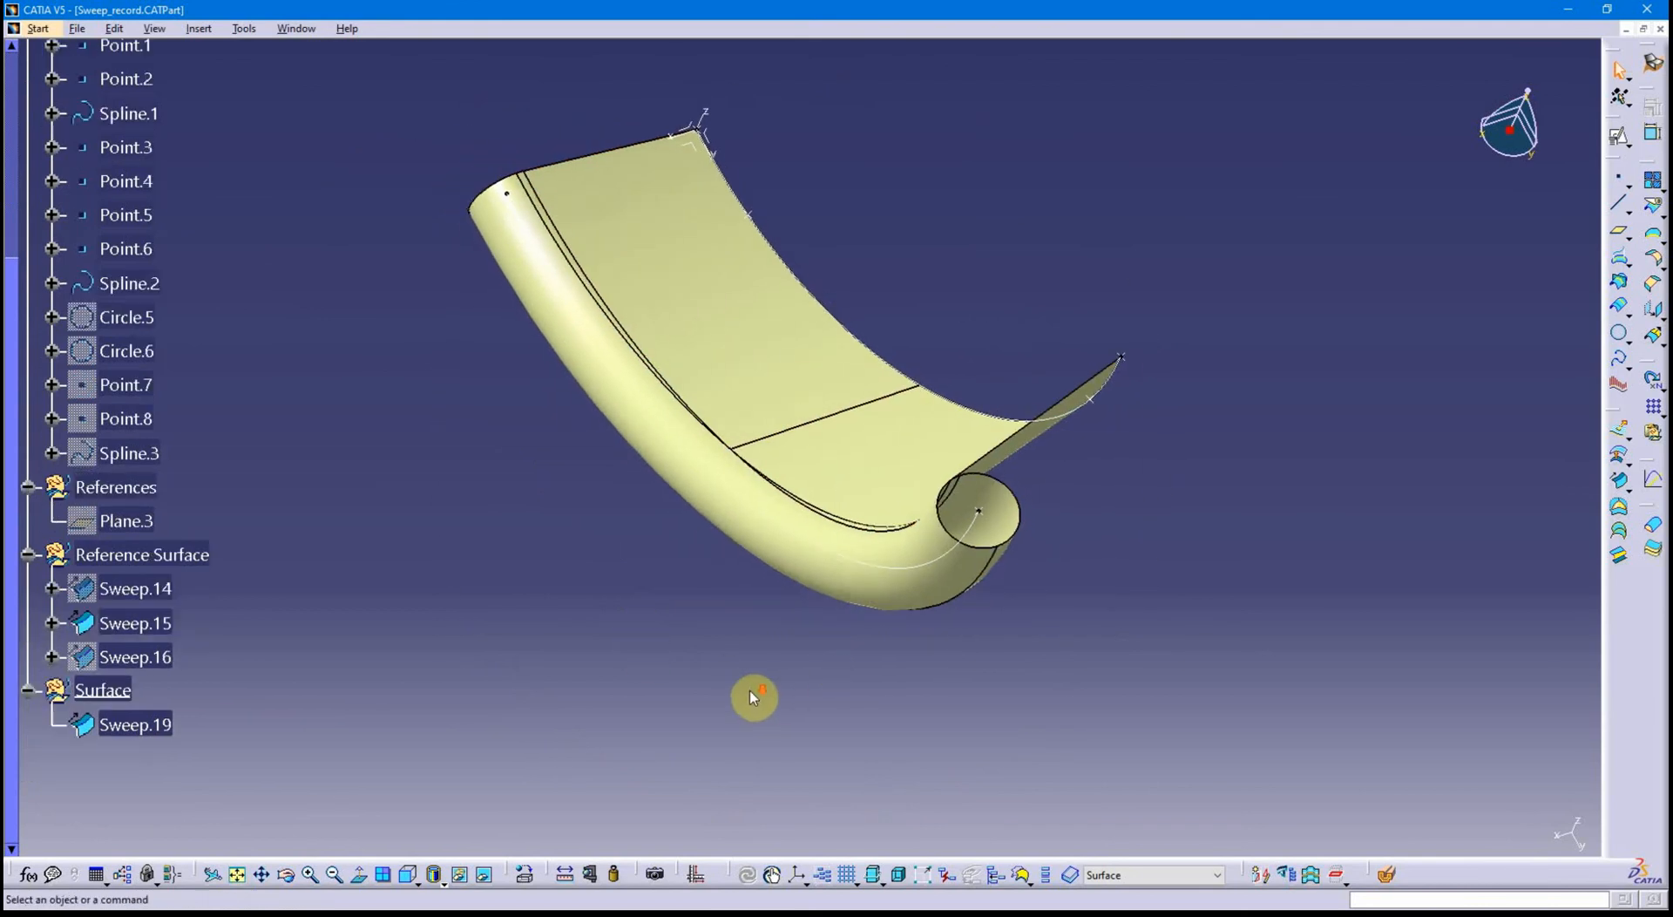
click(824, 371)
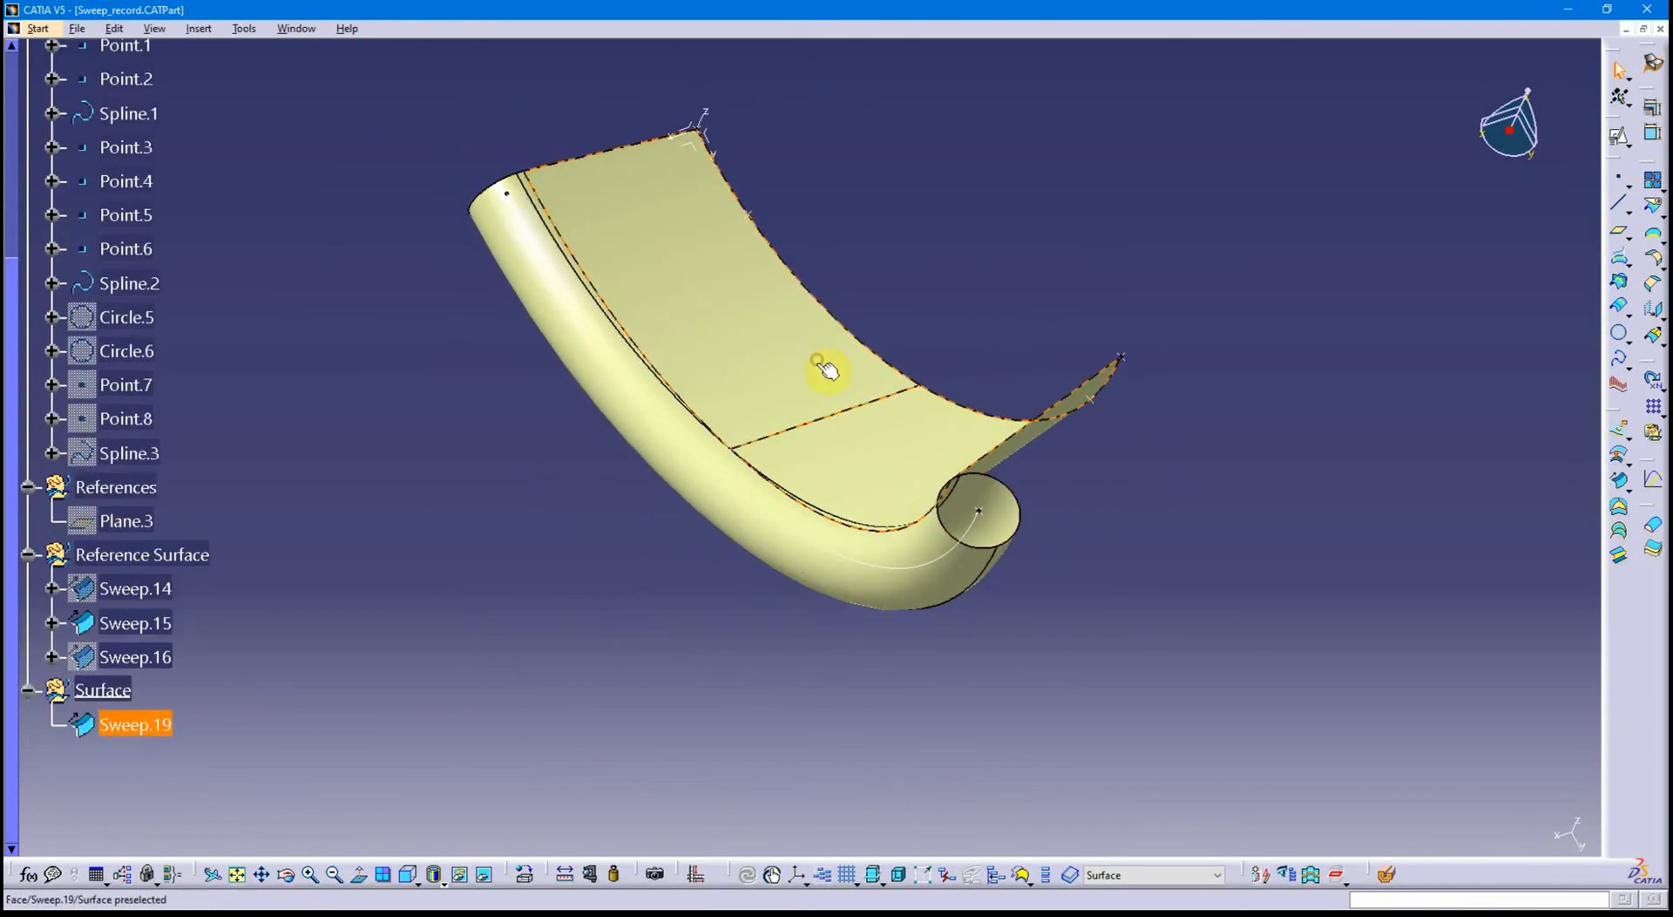
key(Delete)
click(1370, 572)
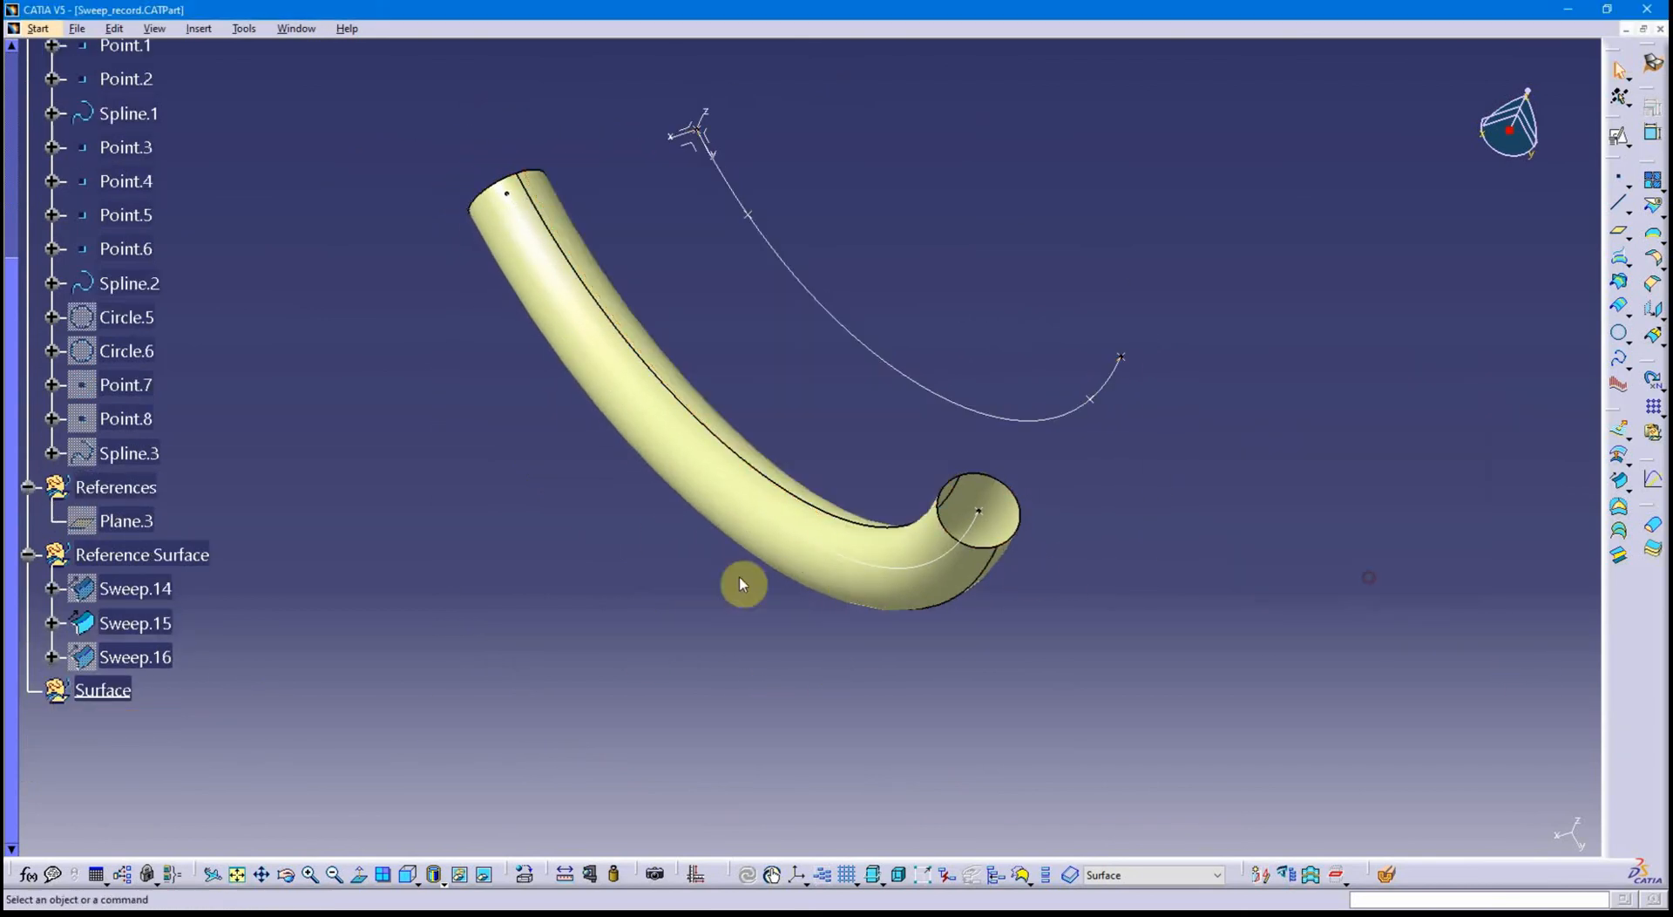
Hide the Reference Surface geometrical set so only the wireframe splines are displayed.
middle_drag(419, 610, 355, 651)
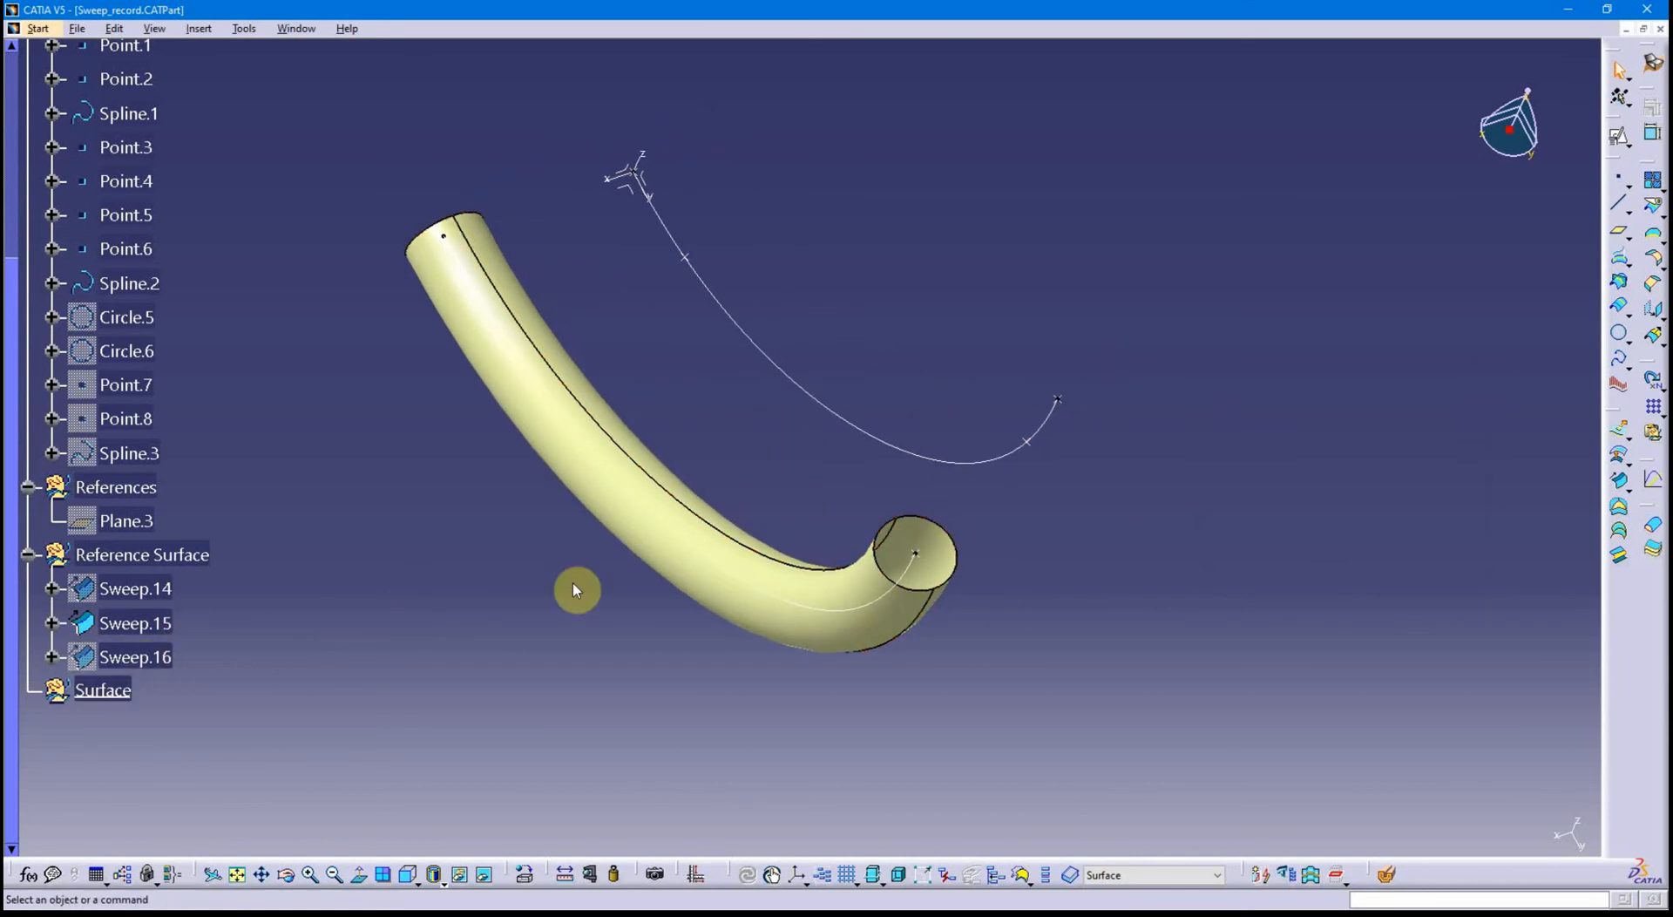
right_click(153, 555)
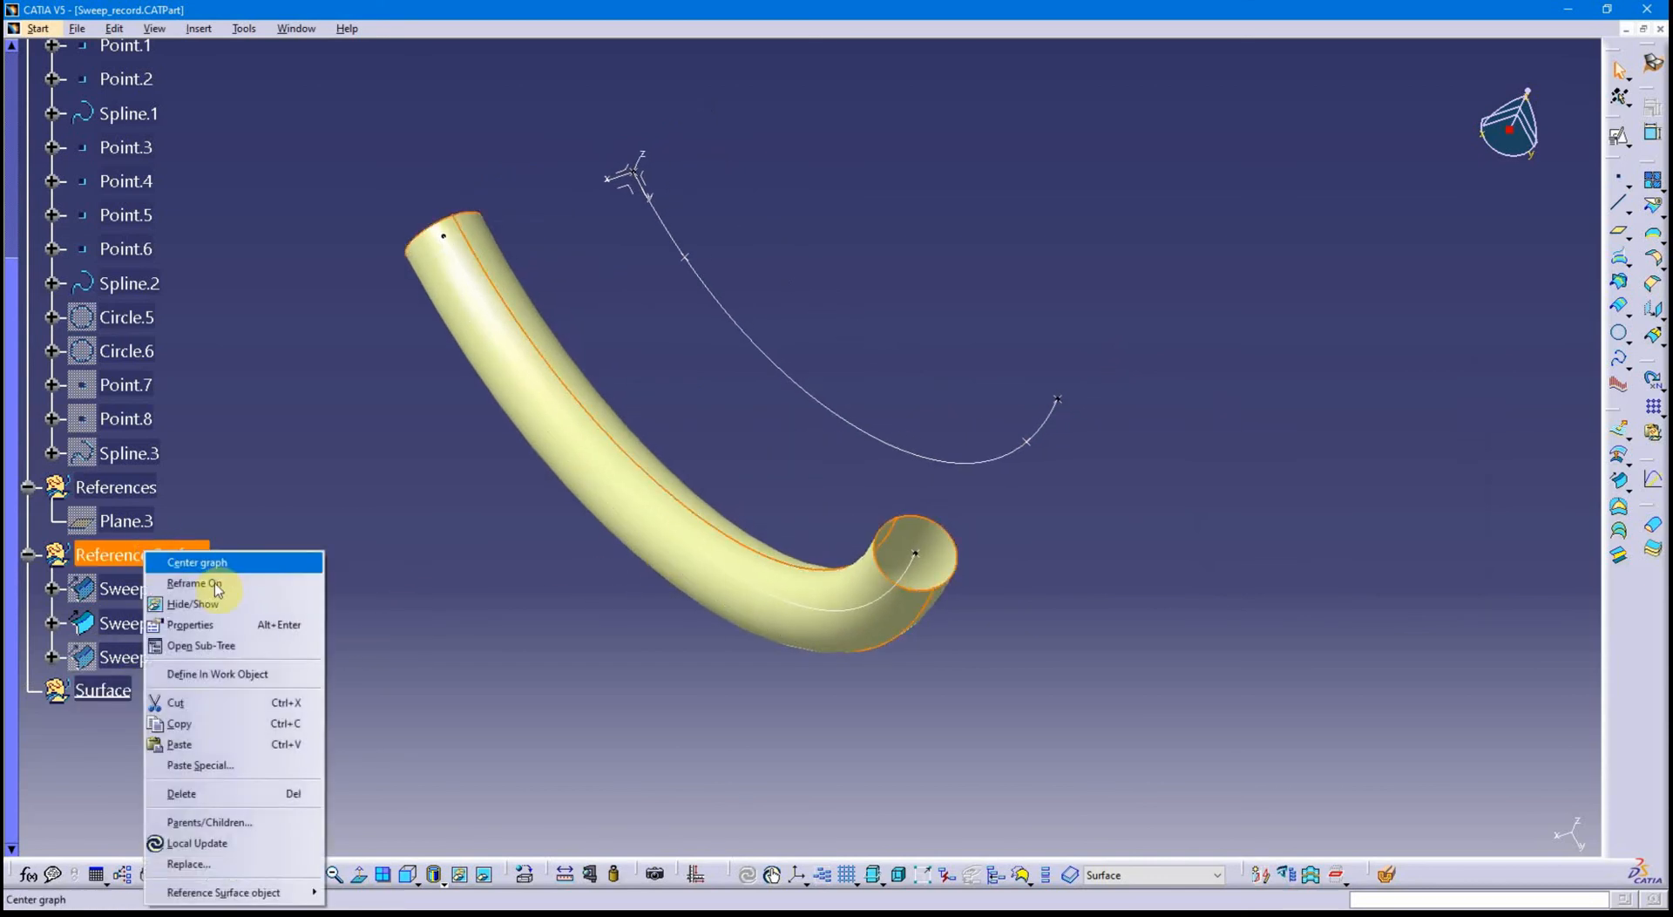
click(217, 601)
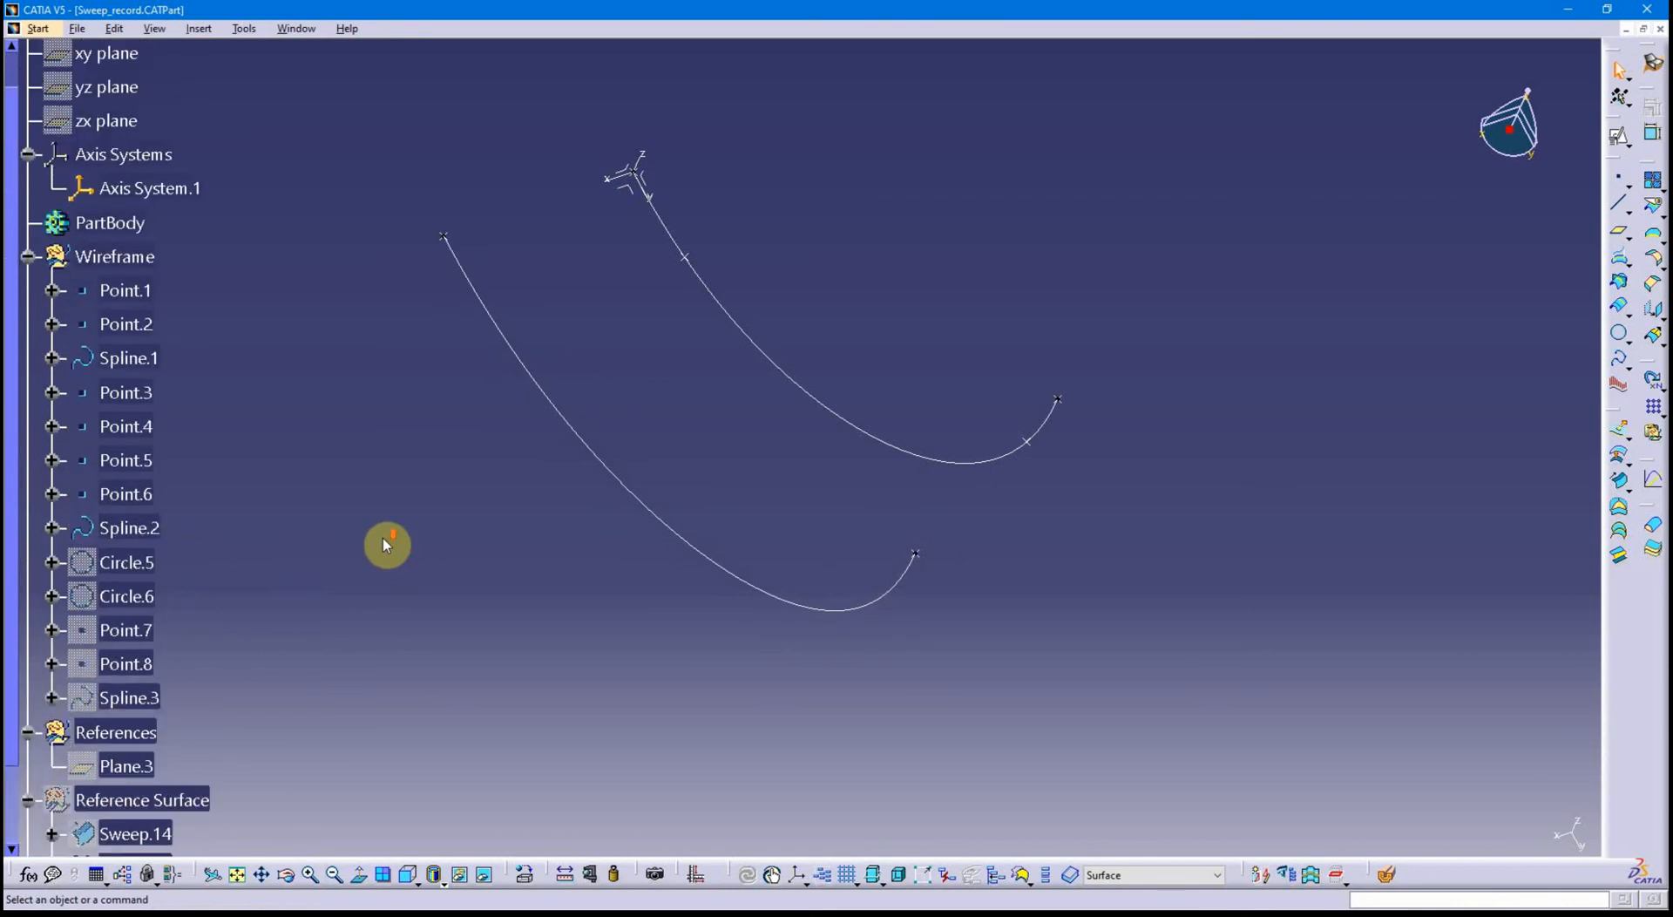
Start a line-profile sweep with the With draft direction subtype and set its draft angle to 0 deg.
middle_drag(549, 503, 639, 639)
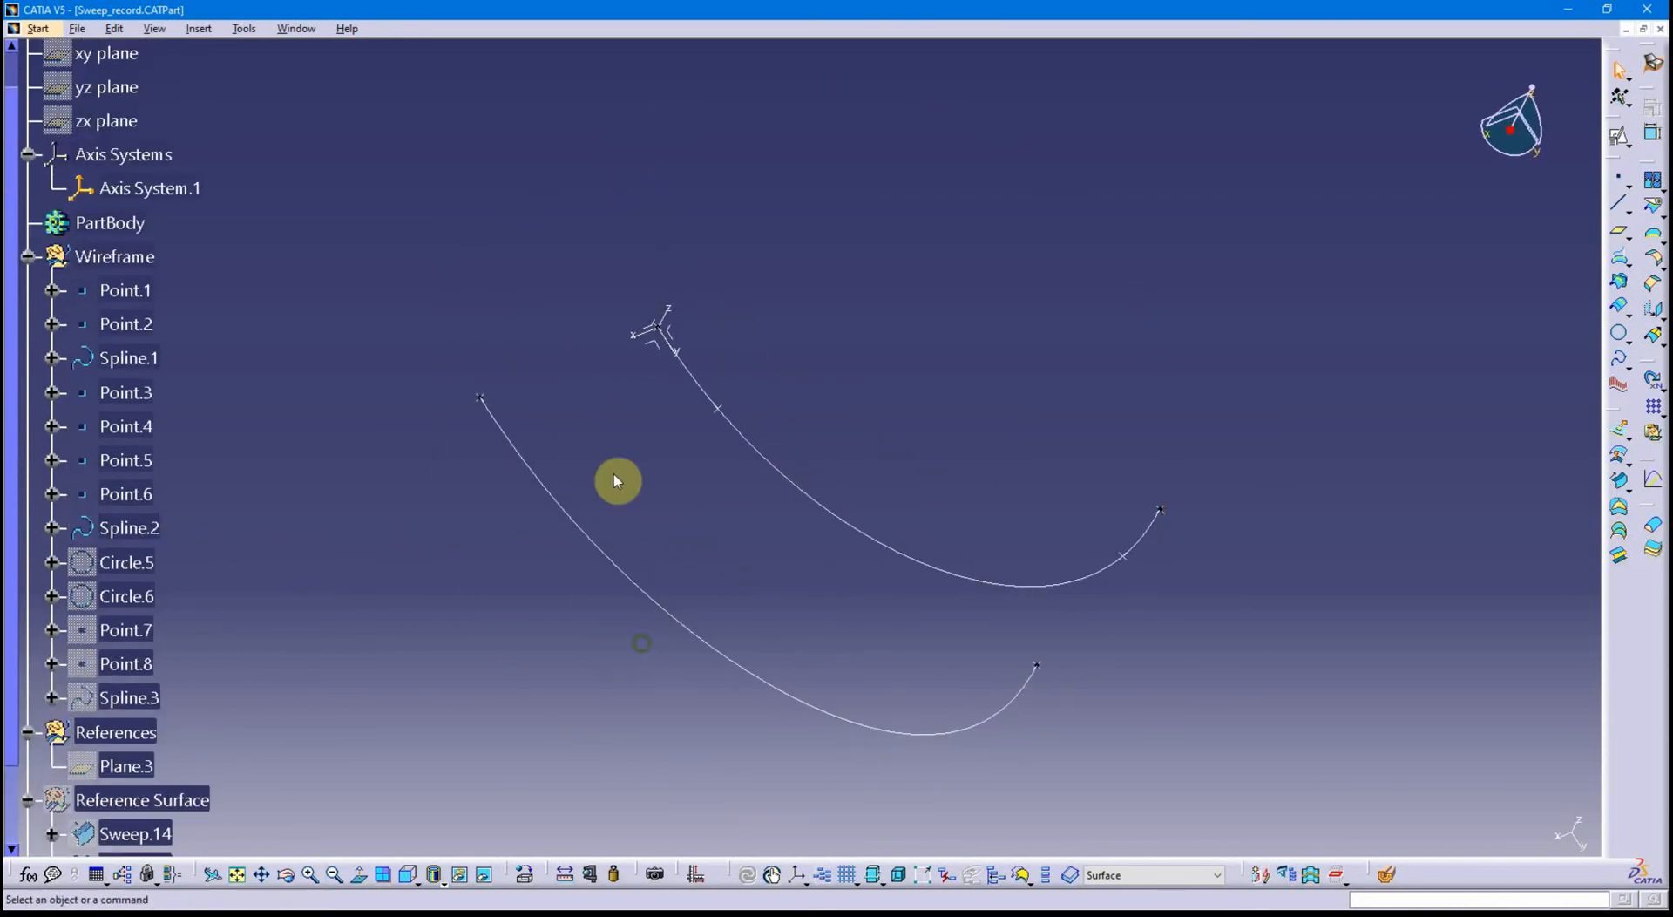
middle_drag(576, 497, 991, 567)
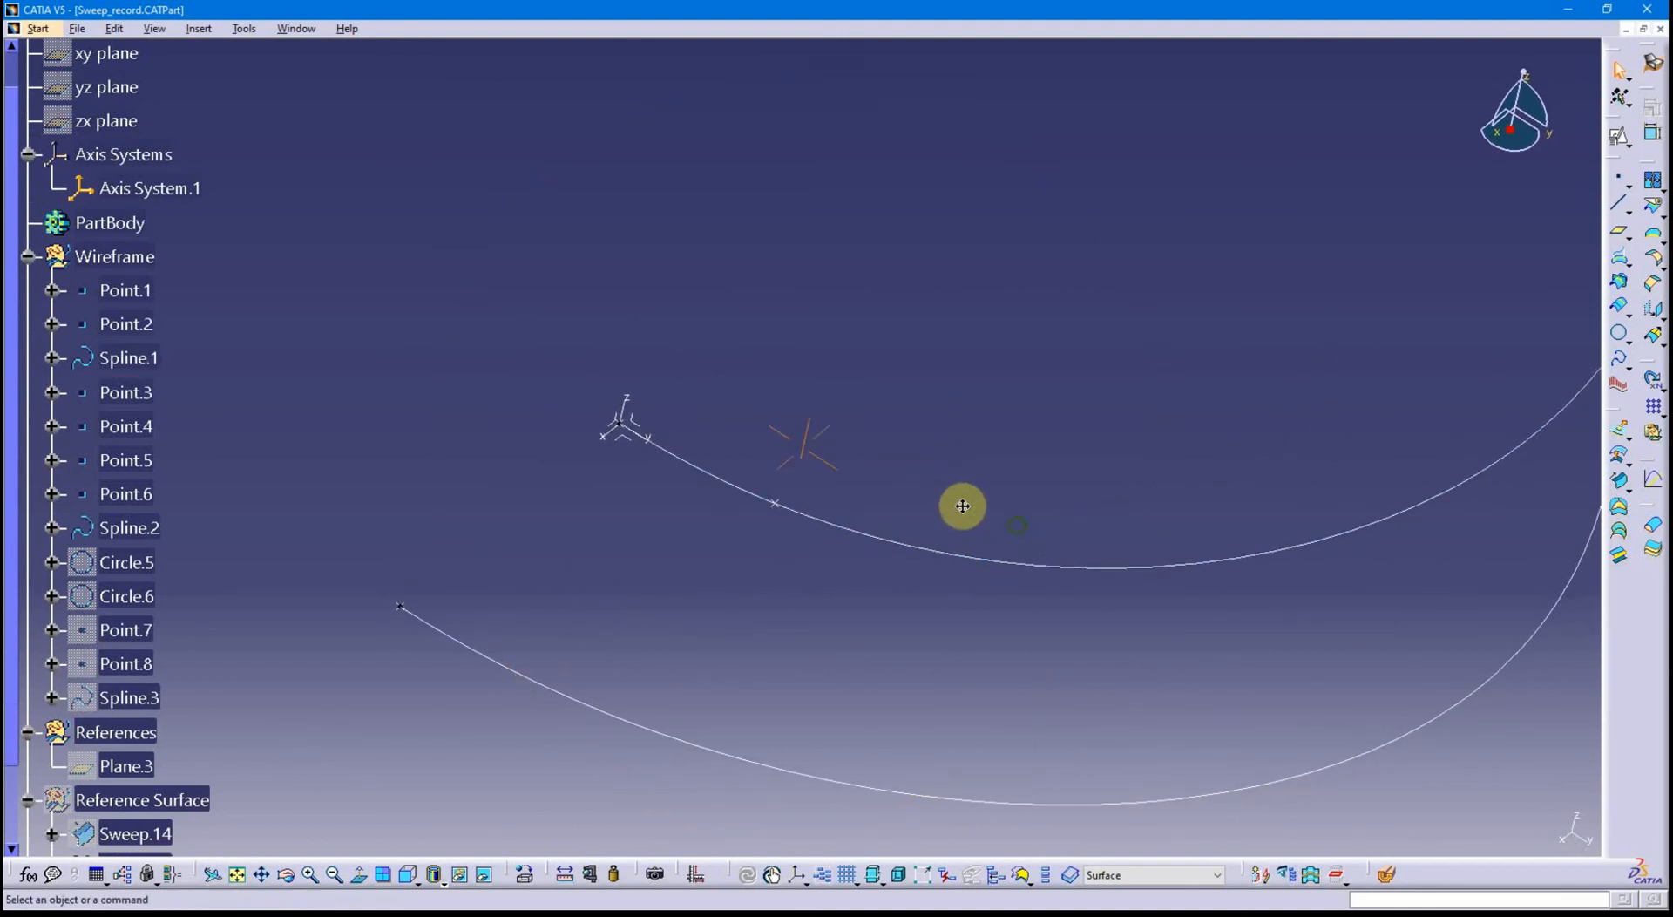
middle_drag(960, 500, 1366, 589)
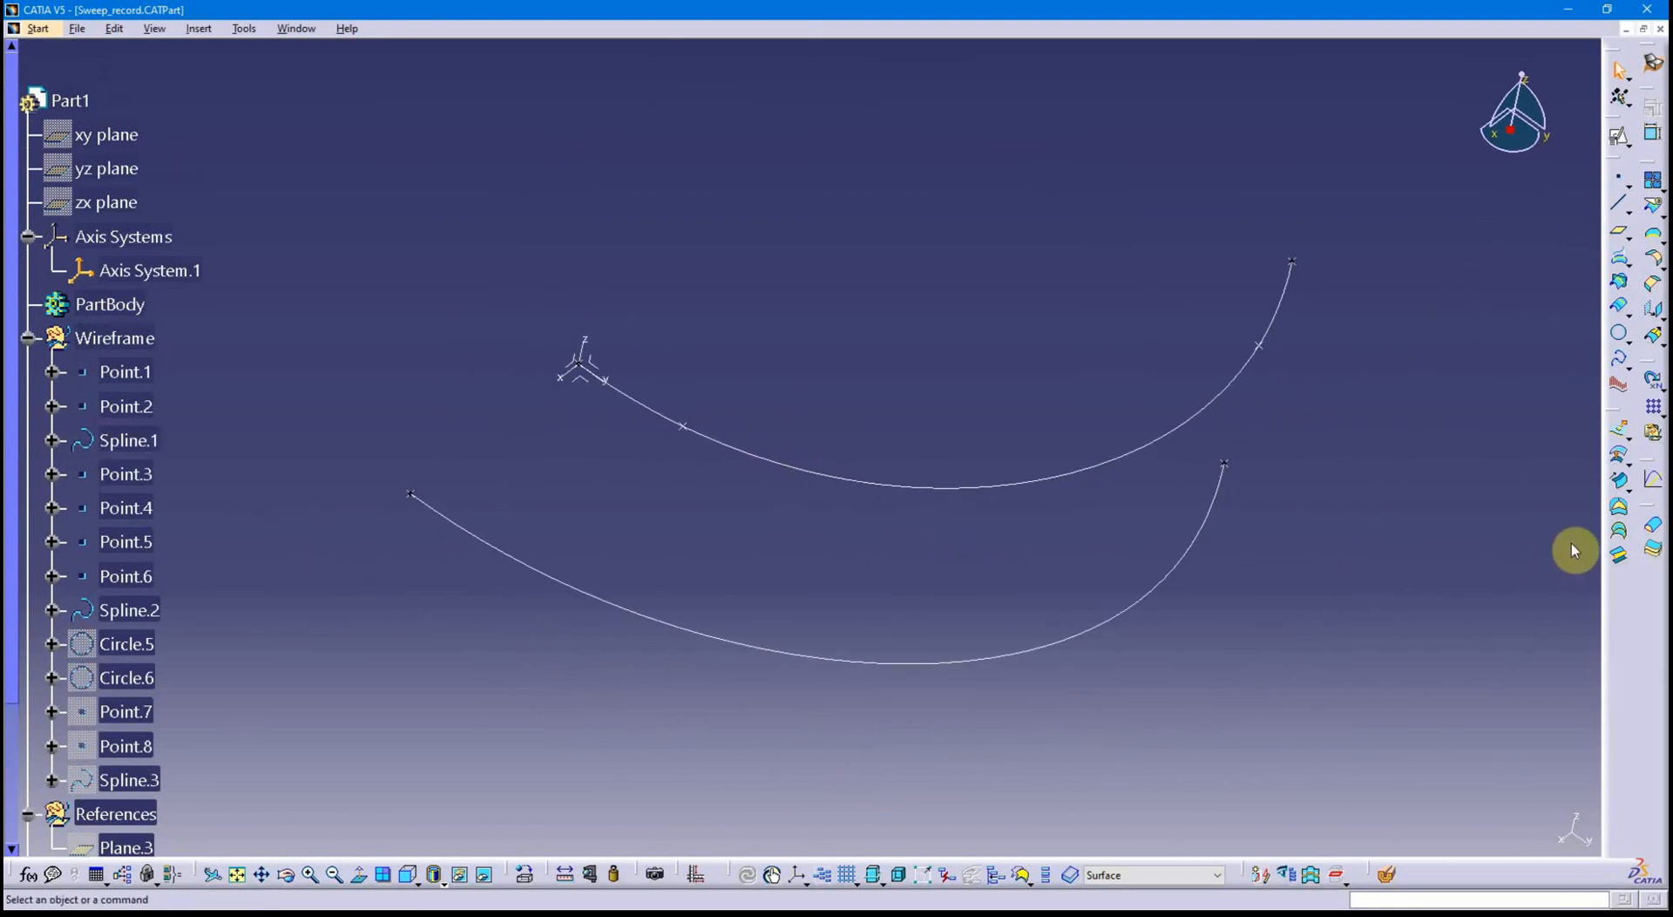
click(1618, 491)
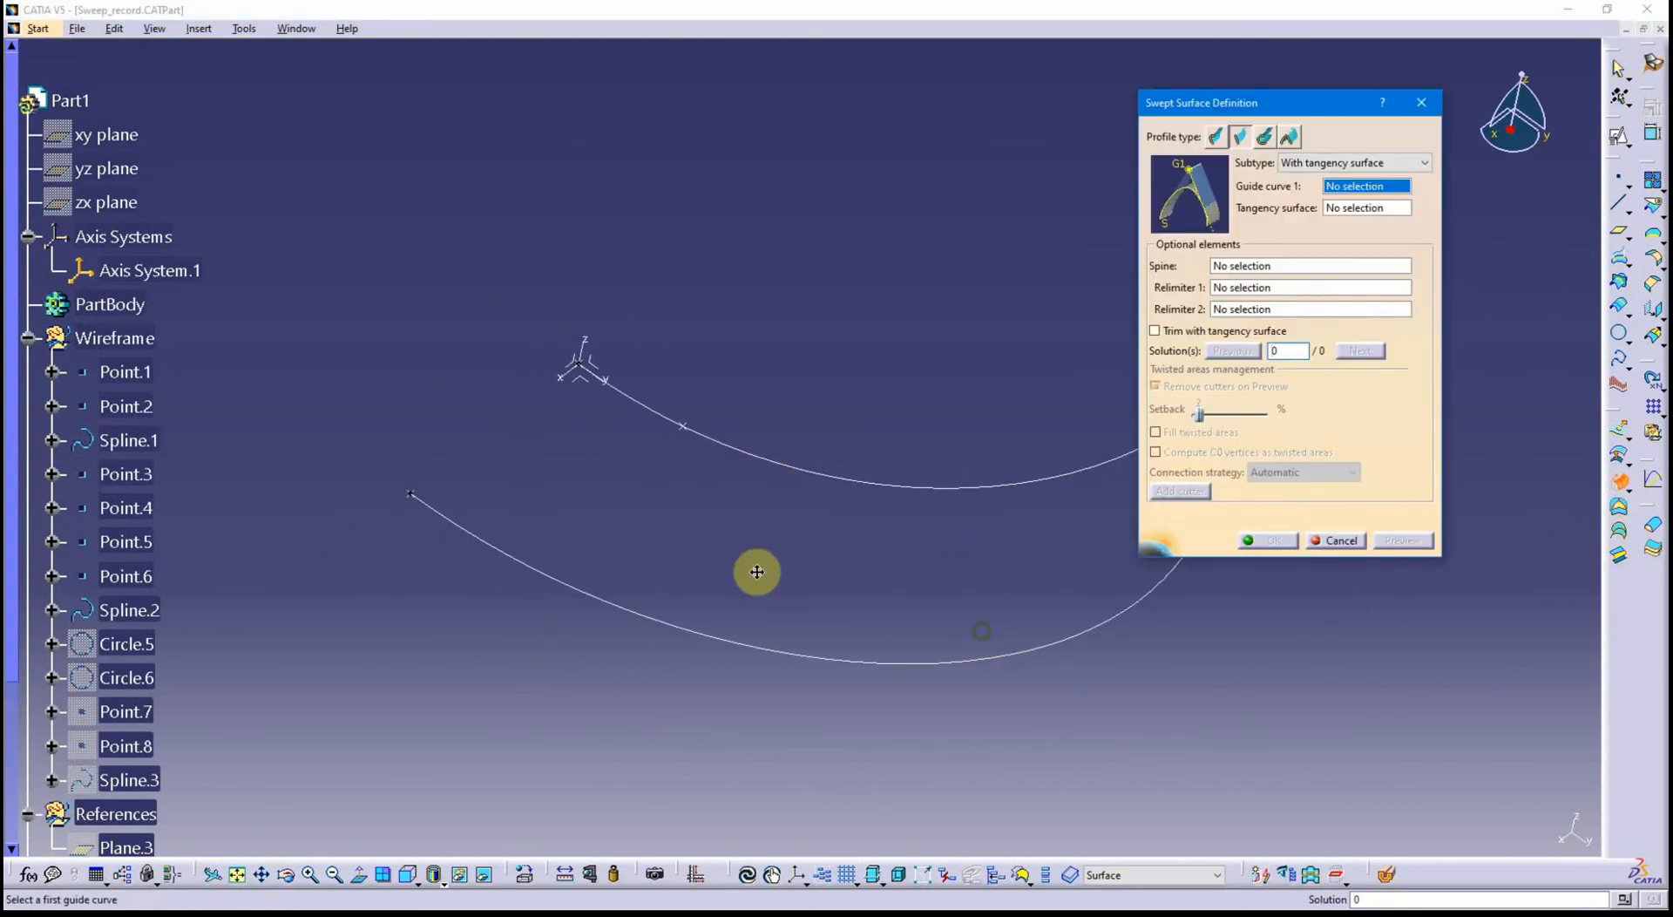
middle_drag(755, 569, 558, 454)
click(1352, 163)
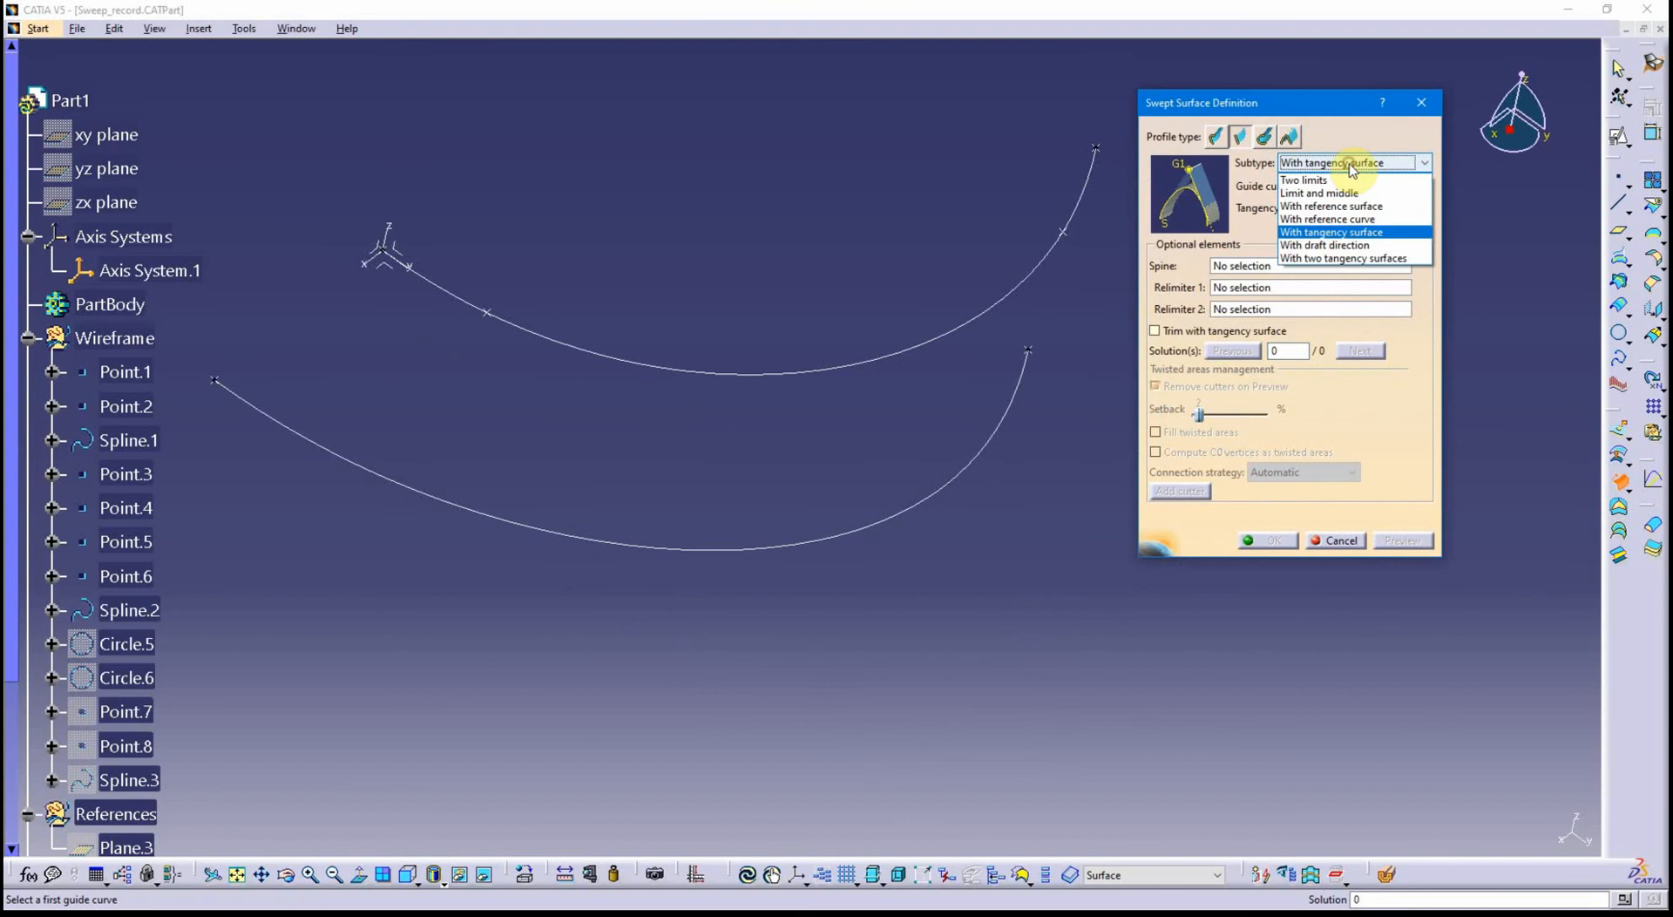
click(1362, 245)
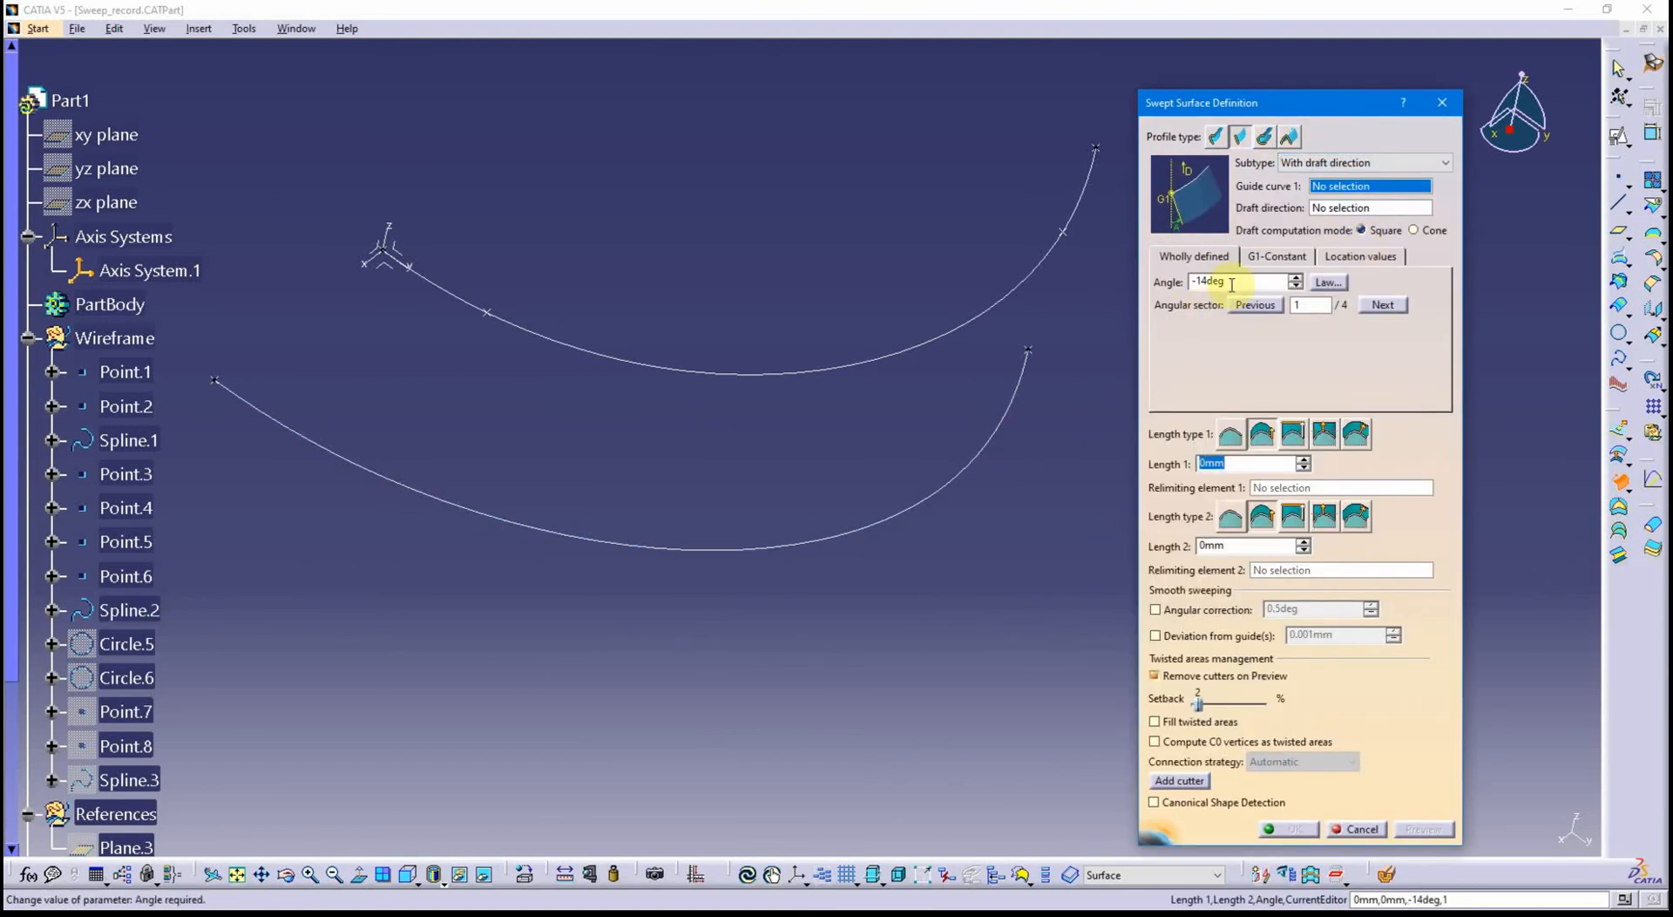
click(1233, 283)
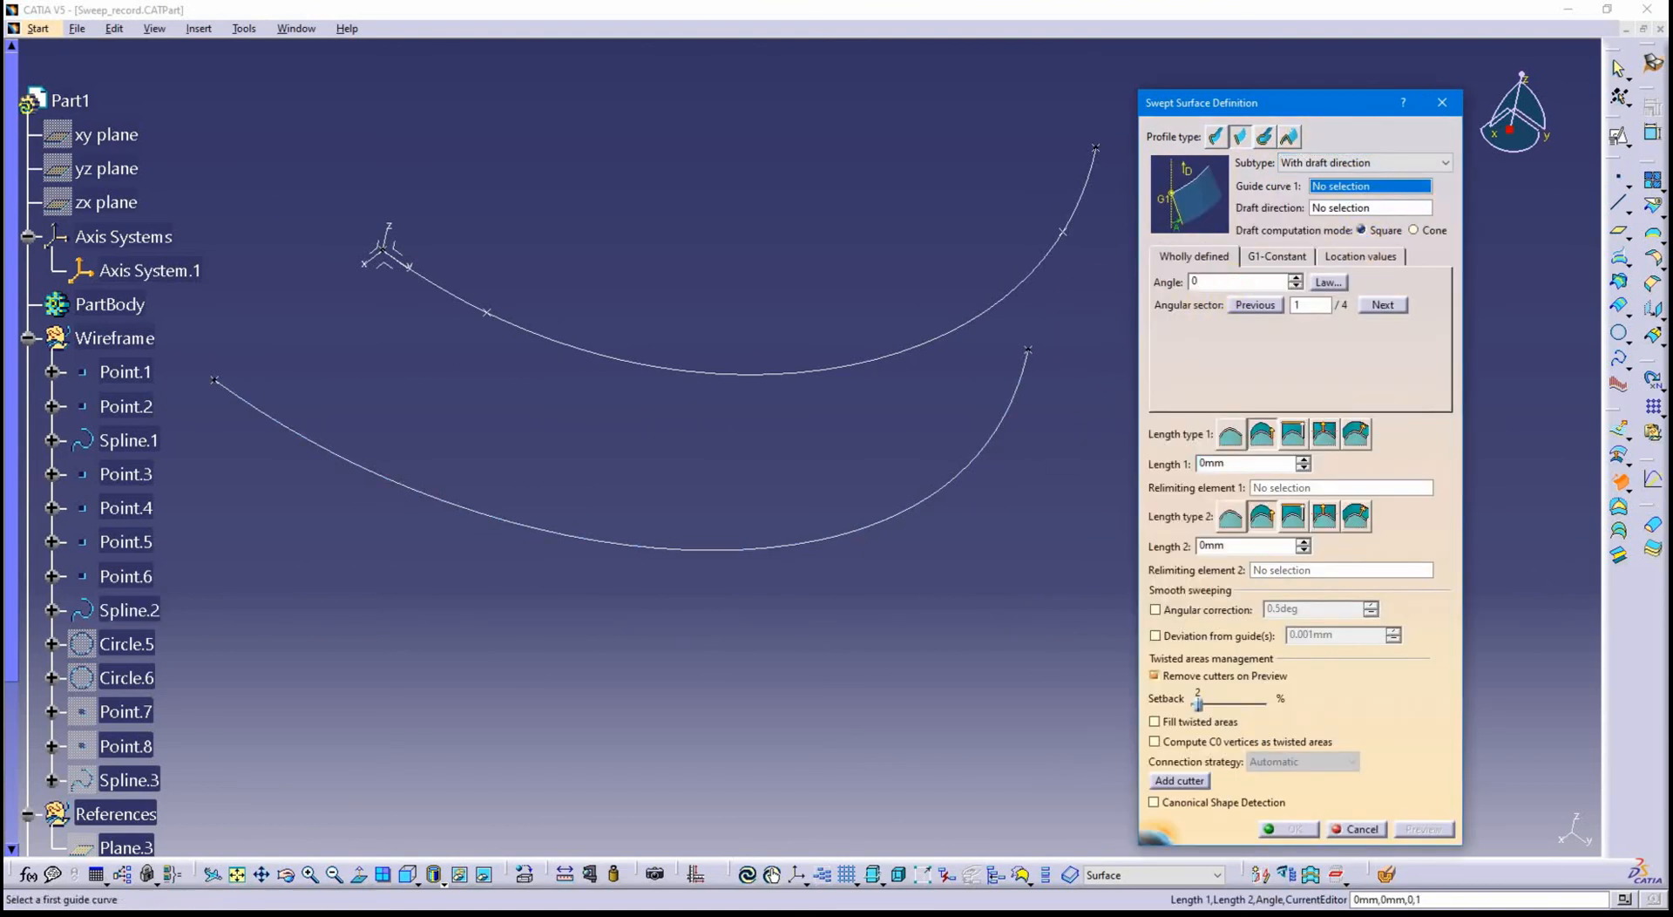
Assign Spline.1 as guide curve 1 and the X axis of Axis System.1 as the draft direction.
mouse_move(861, 505)
middle_down()
mouse_move(685, 499)
mouse_move(810, 454)
mouse_move(825, 419)
mouse_move(918, 532)
mouse_move(863, 584)
mouse_move(732, 599)
middle_up()
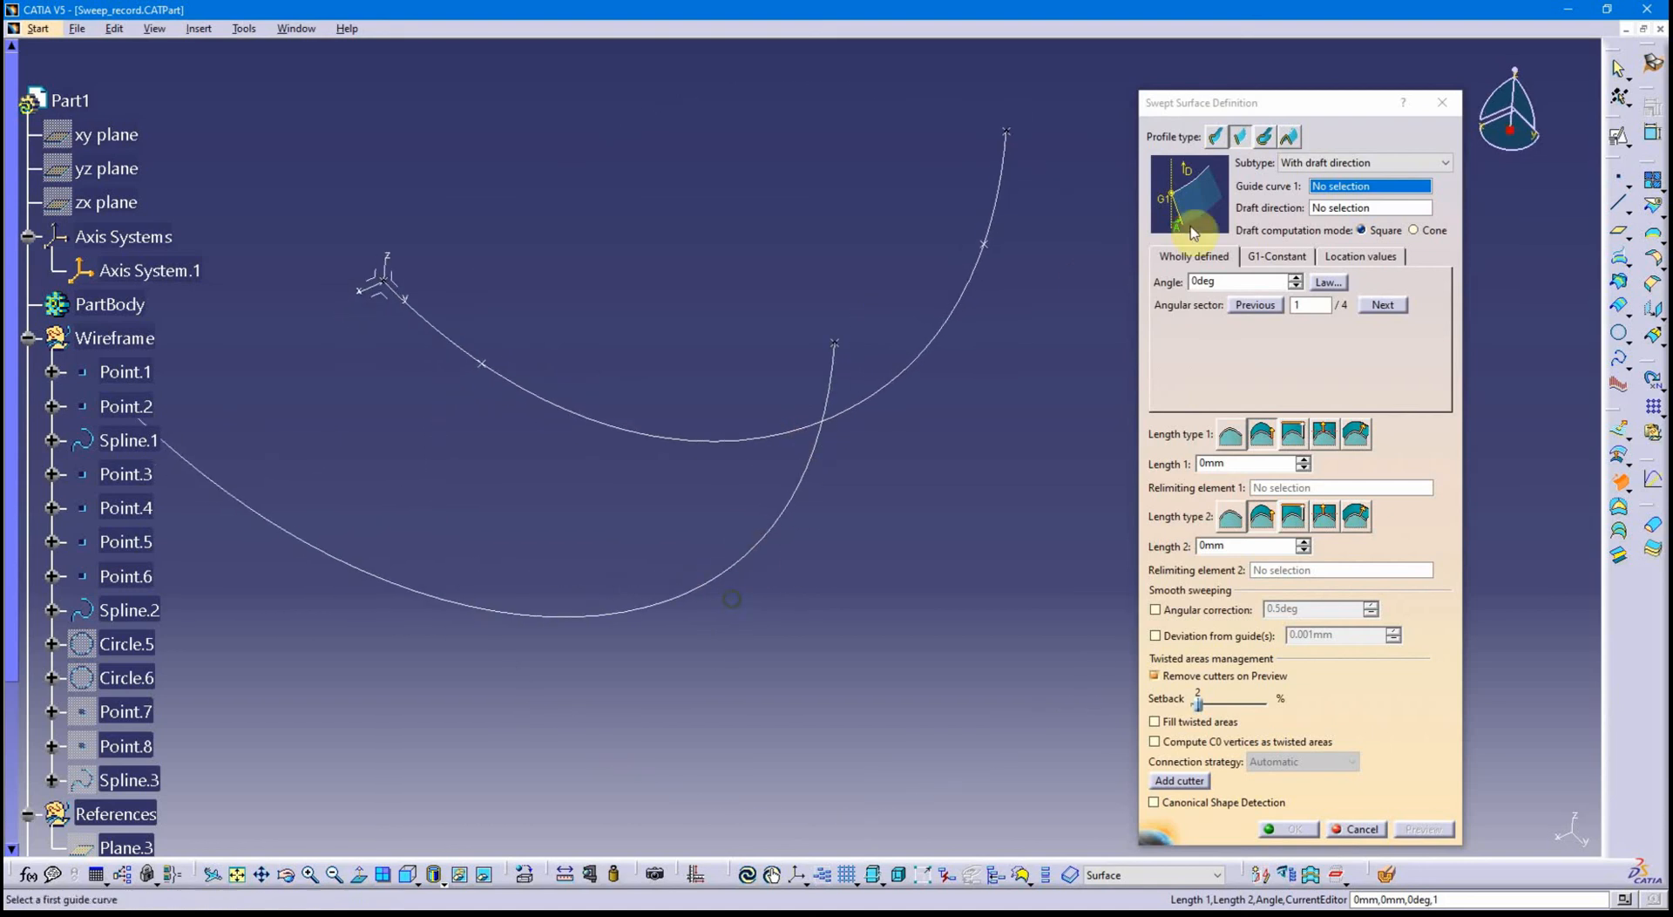
click(1347, 187)
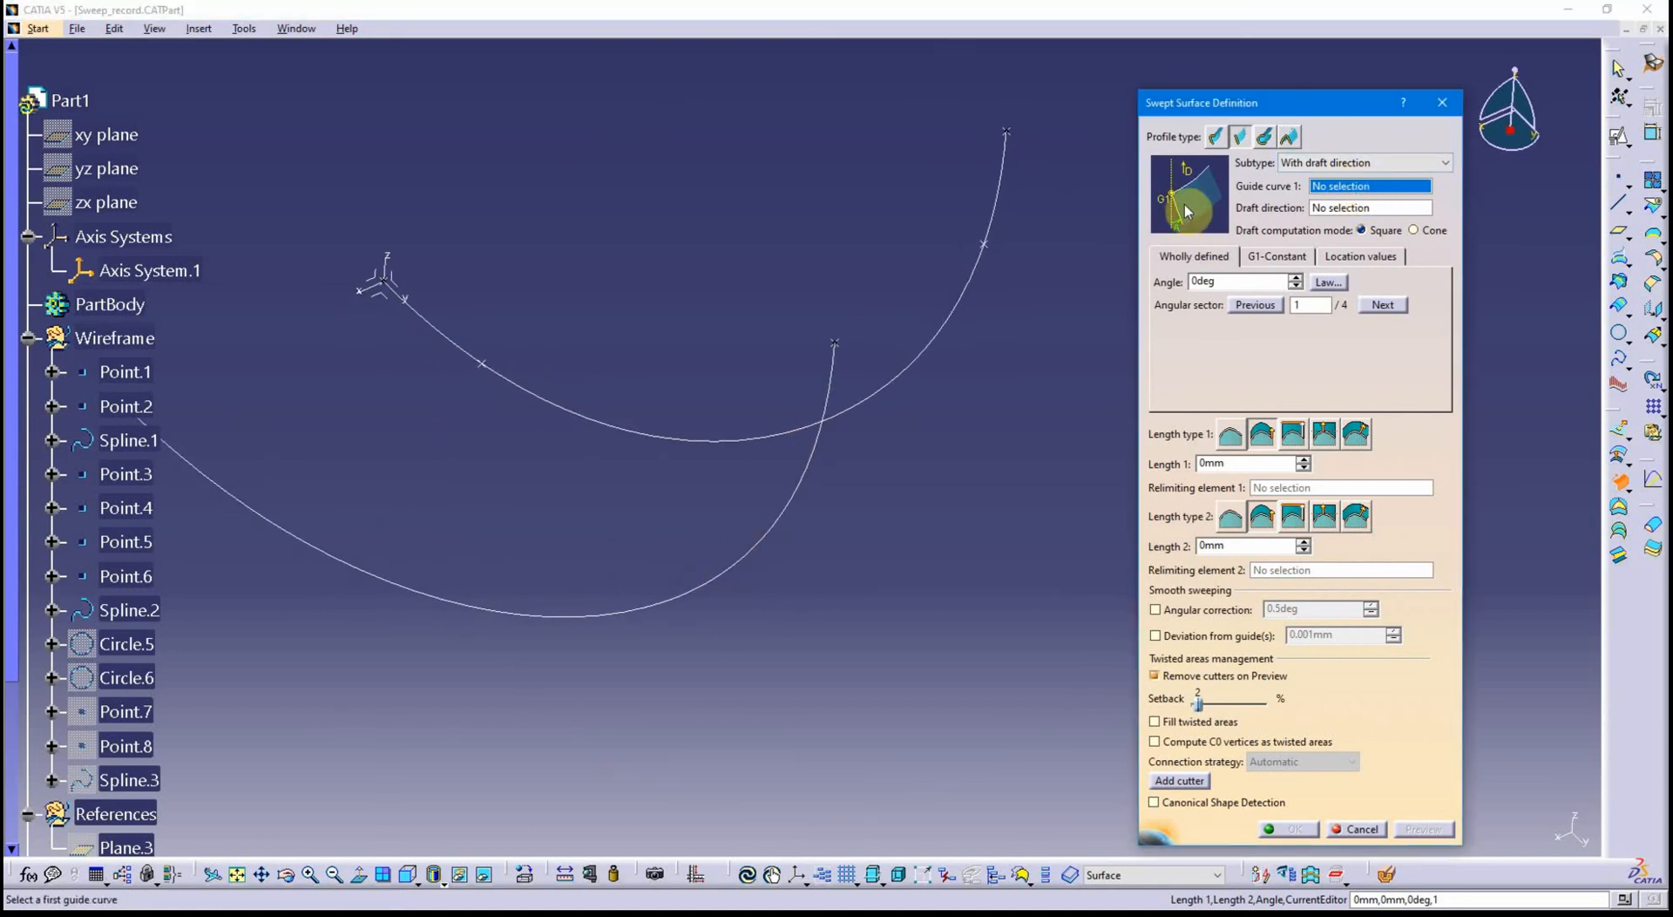
click(705, 447)
mouse_move(885, 575)
middle_down()
mouse_move(830, 598)
mouse_move(743, 547)
mouse_move(657, 527)
mouse_move(665, 506)
mouse_move(692, 507)
middle_up()
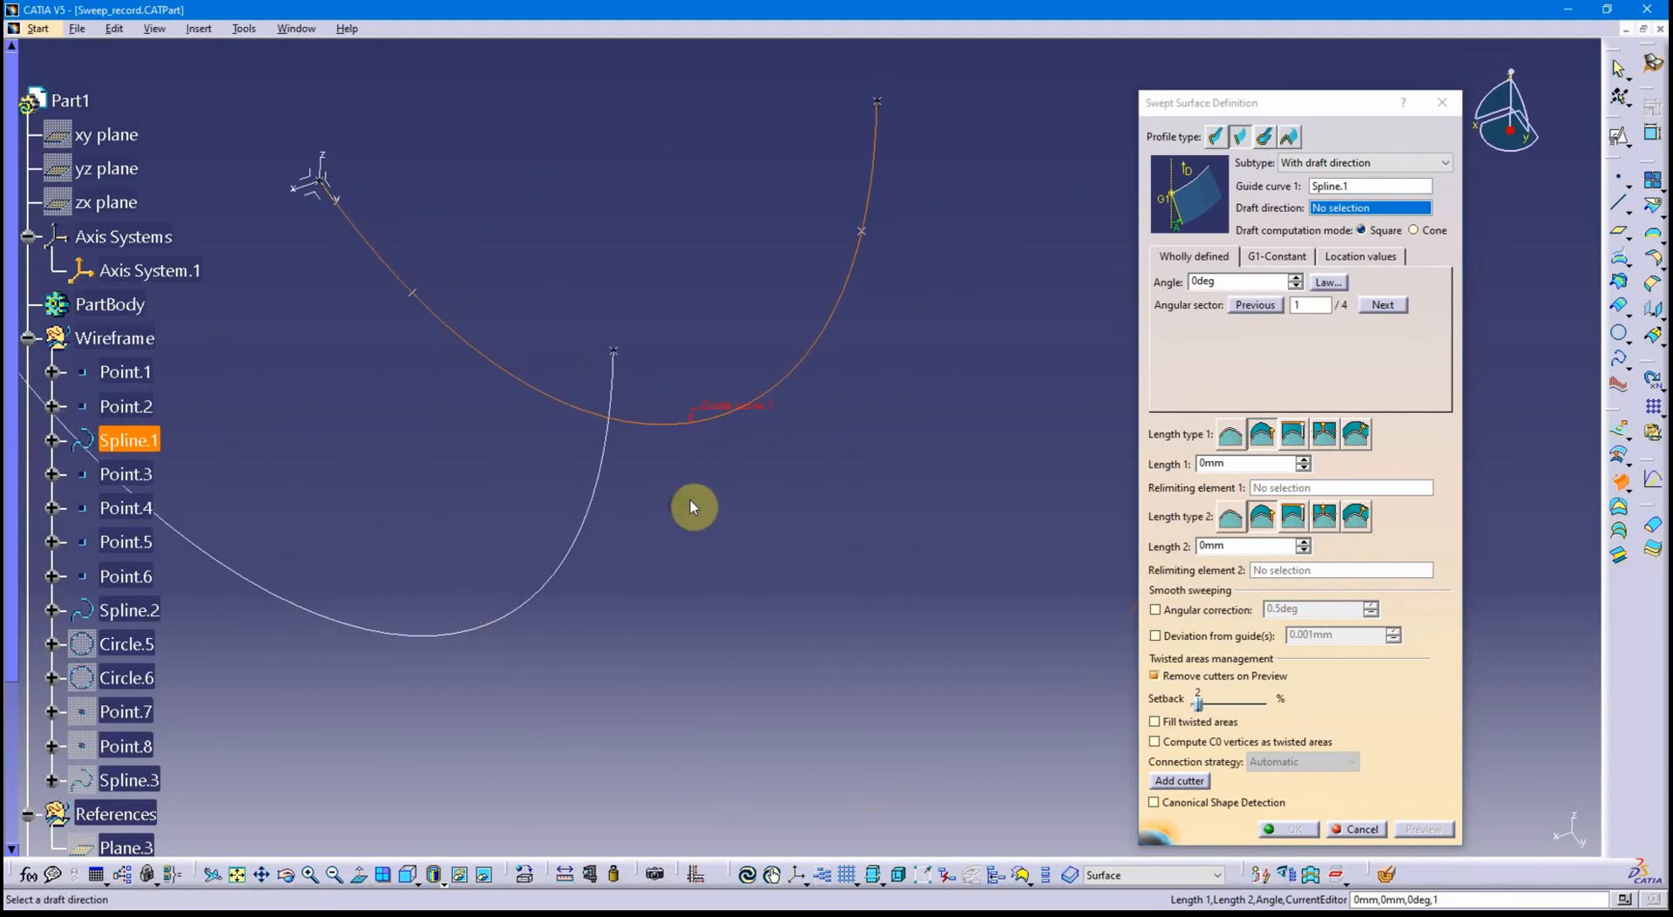
middle_drag(810, 429, 853, 493)
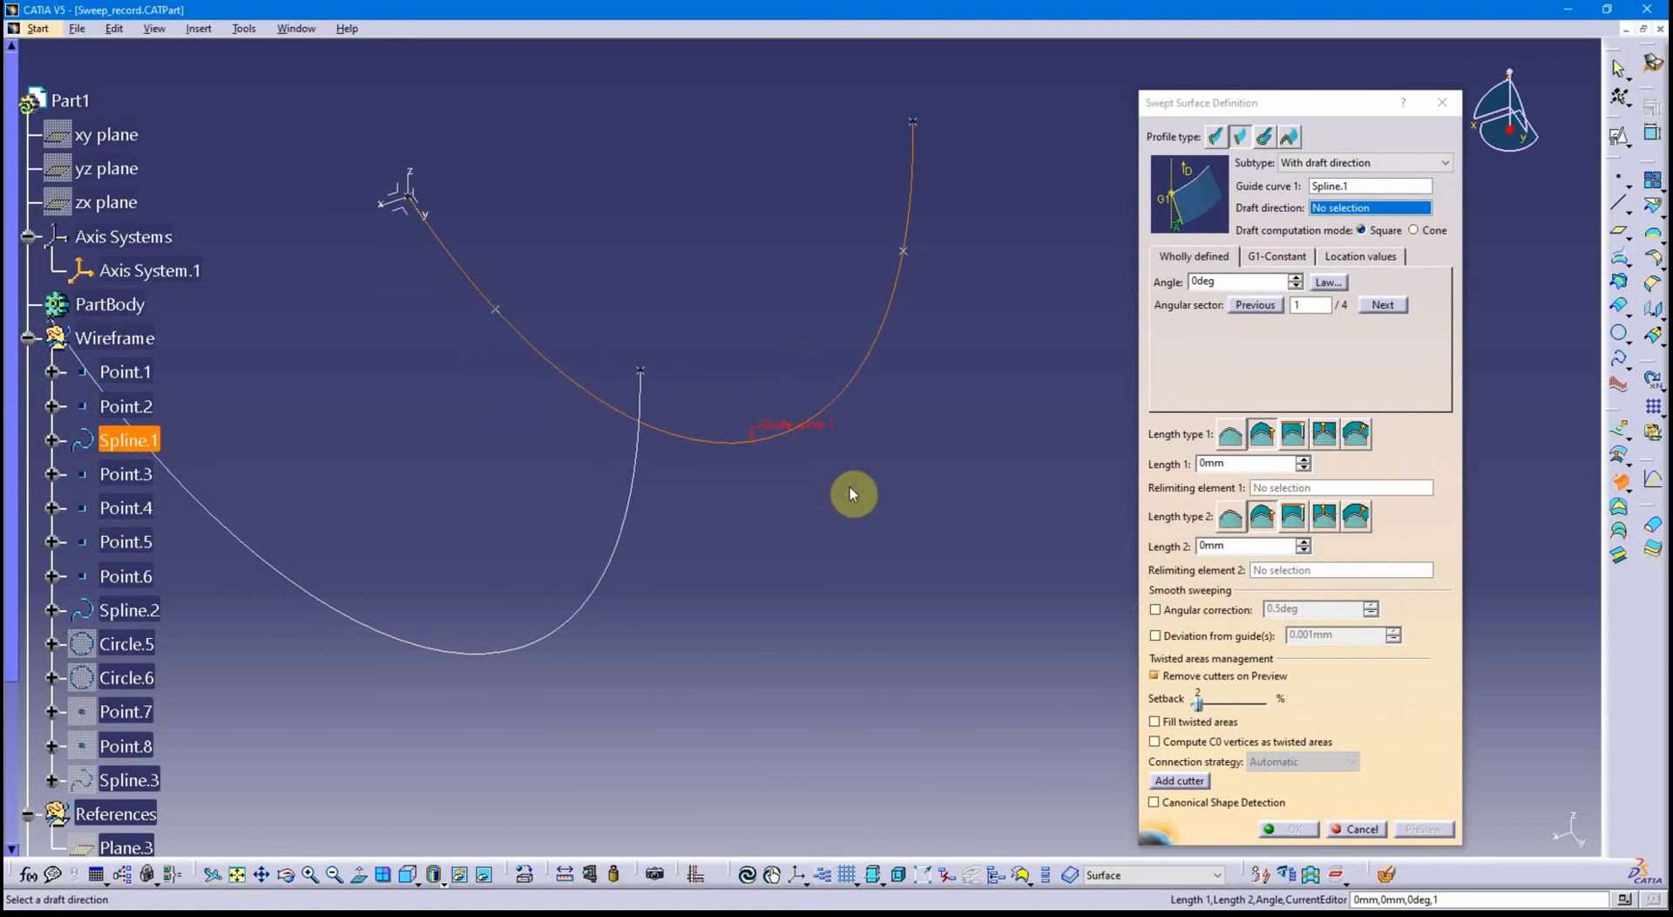
middle_drag(817, 437, 926, 460)
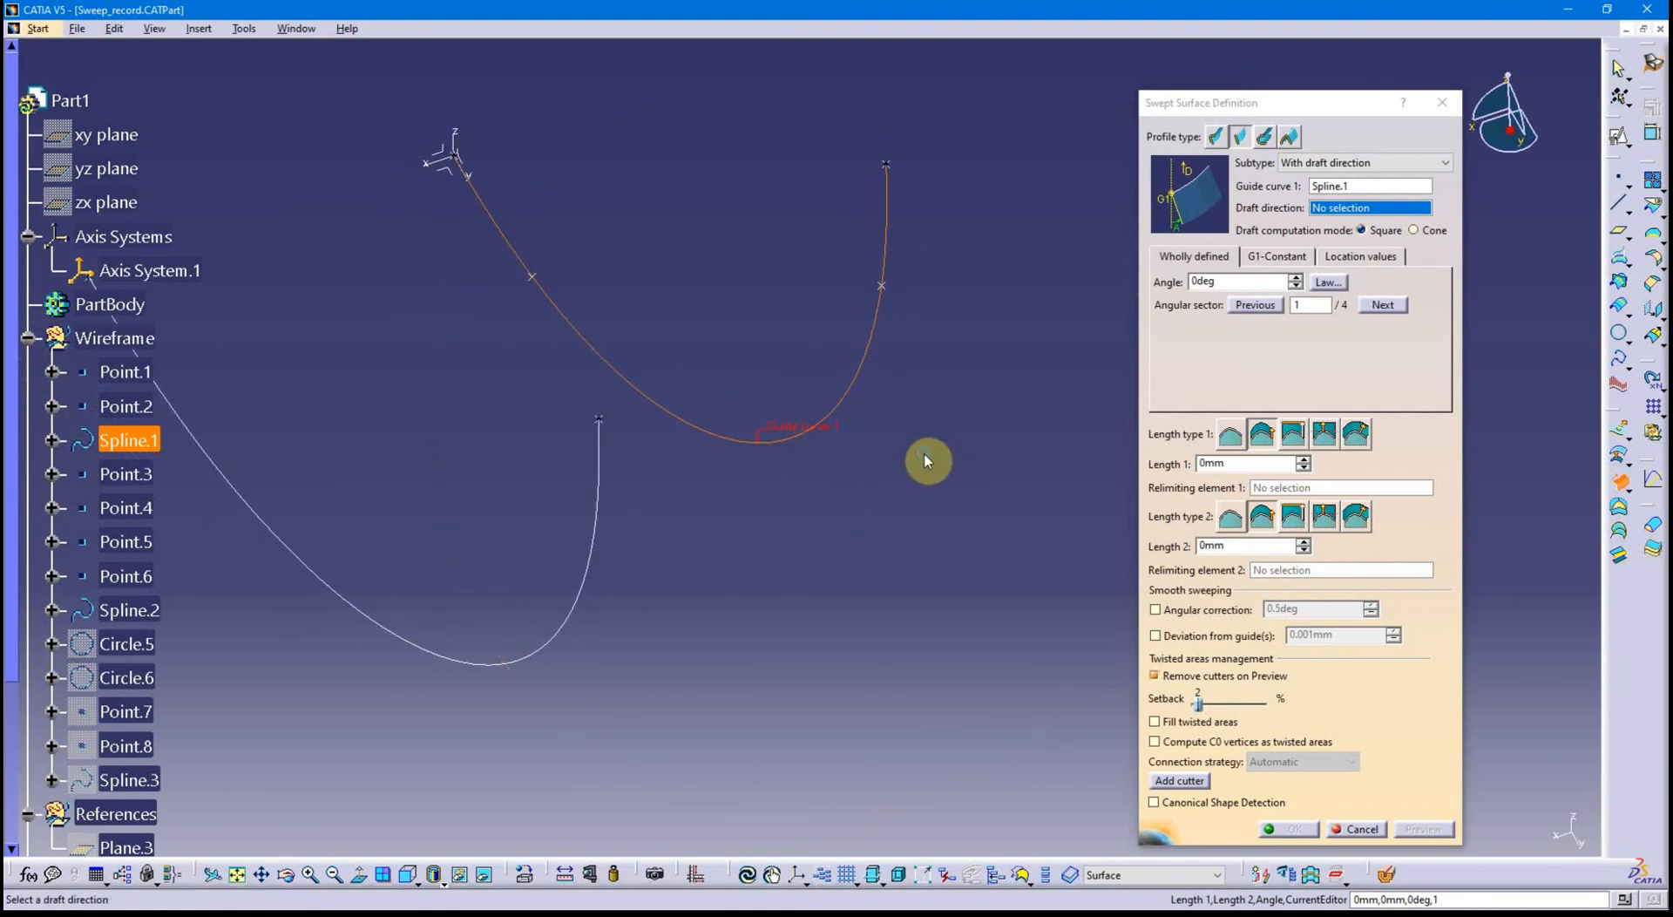
mouse_move(735, 448)
middle_down()
mouse_move(578, 389)
mouse_move(549, 397)
mouse_move(698, 483)
mouse_move(584, 326)
middle_up()
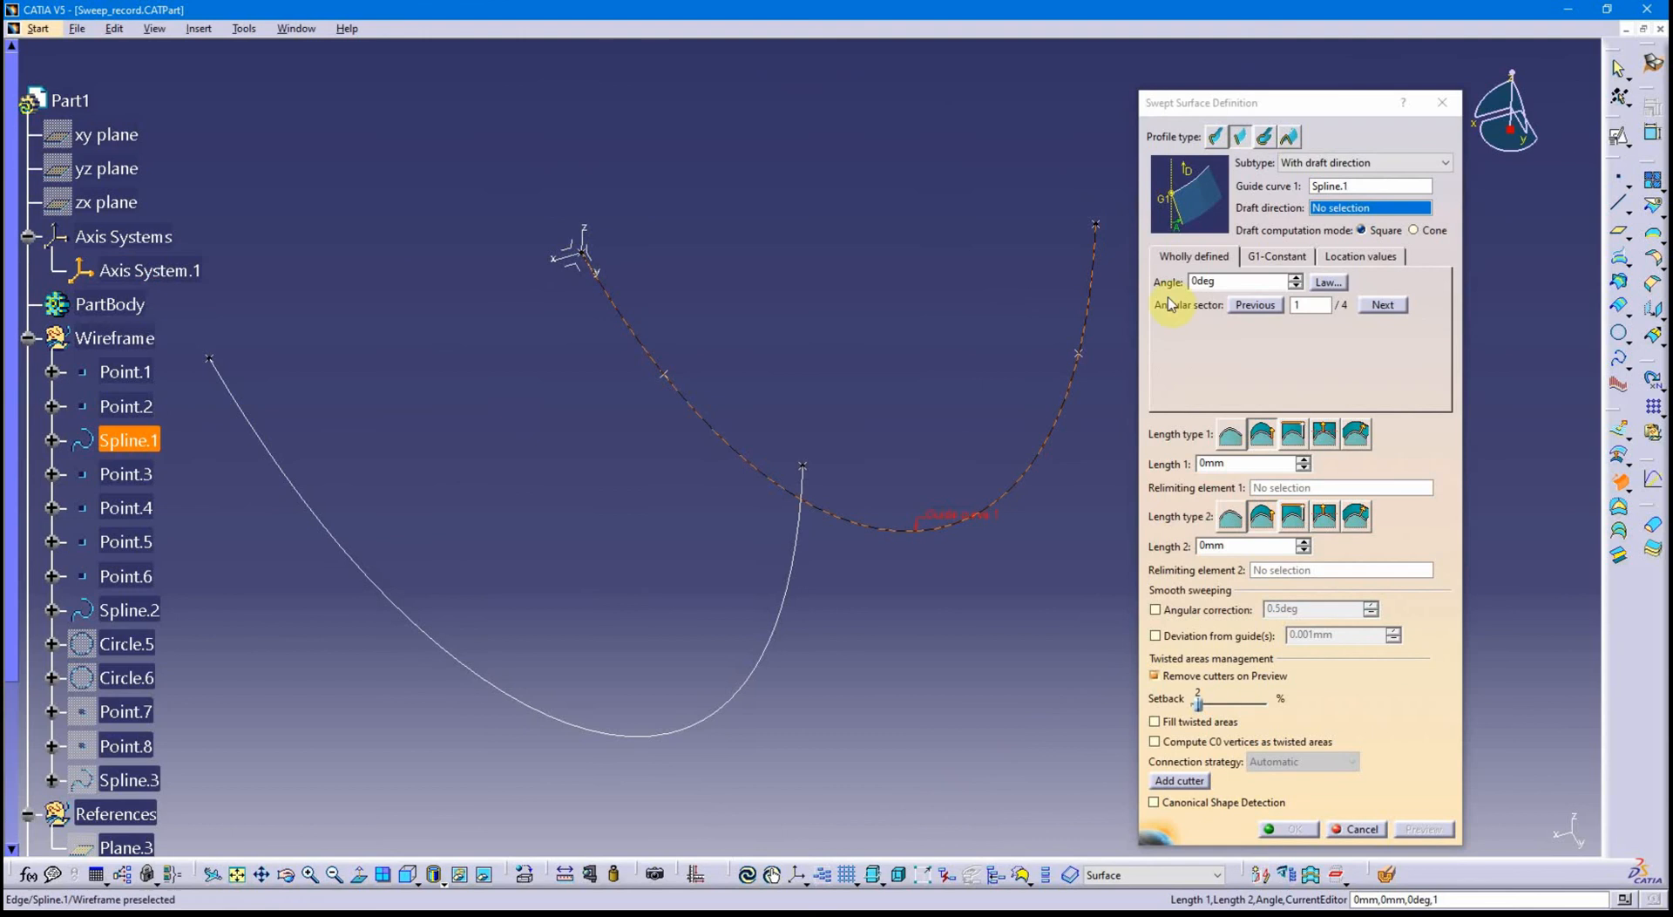
click(571, 269)
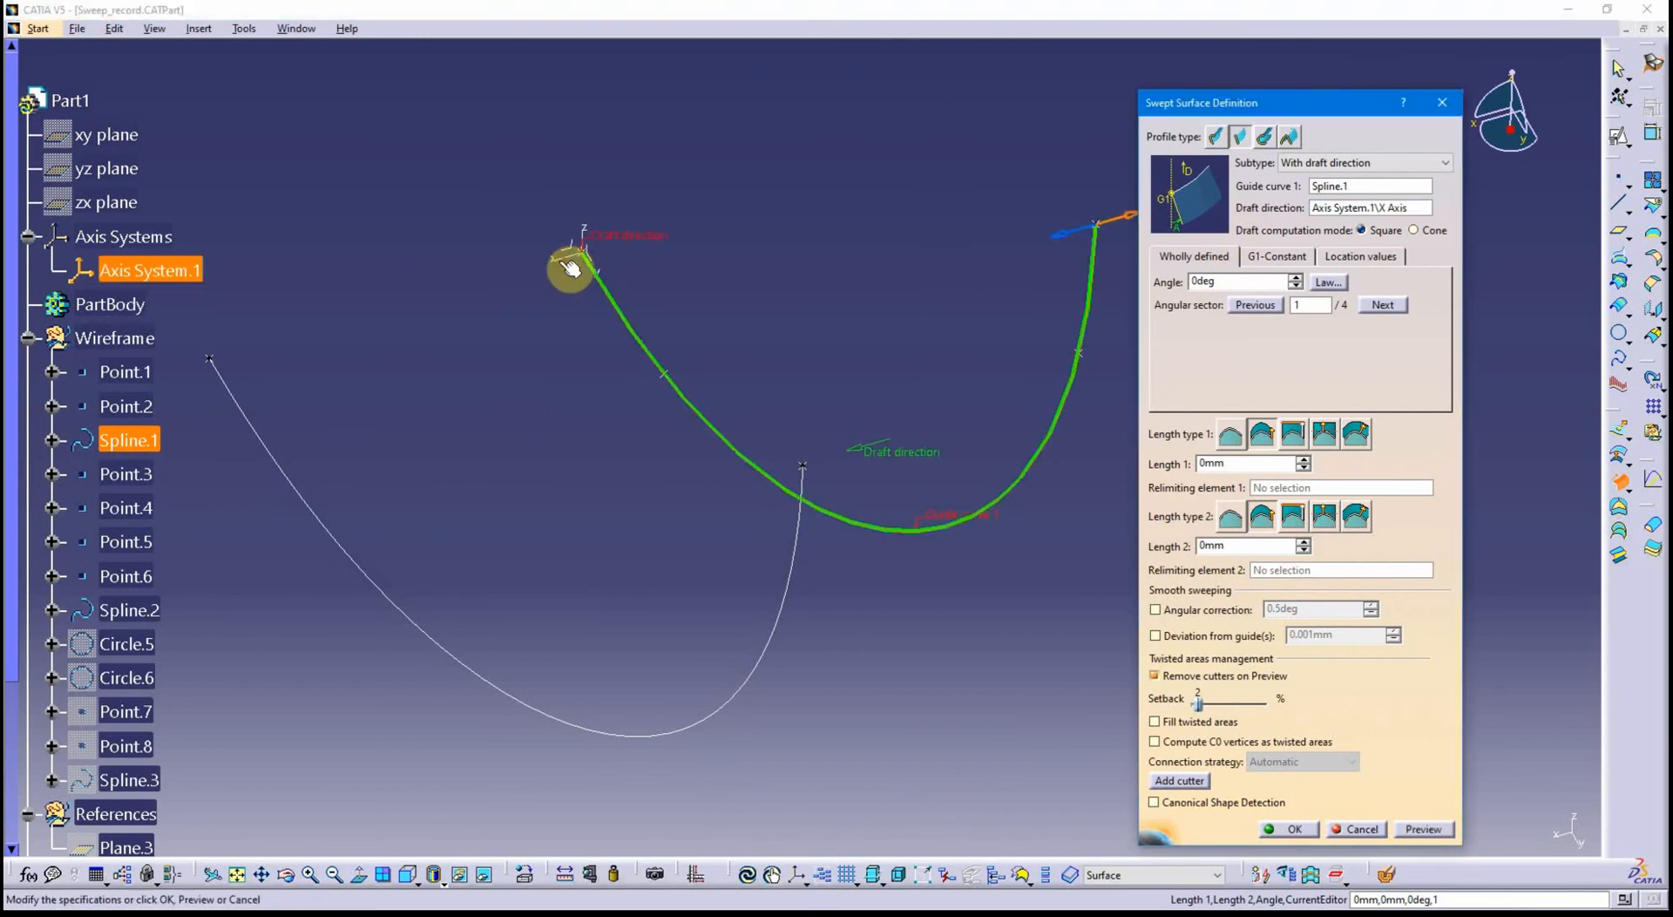
Set Length 1 of the draft sweep to 30 mm and preview the surface.
middle_drag(677, 497, 743, 523)
middle_drag(689, 401, 788, 499)
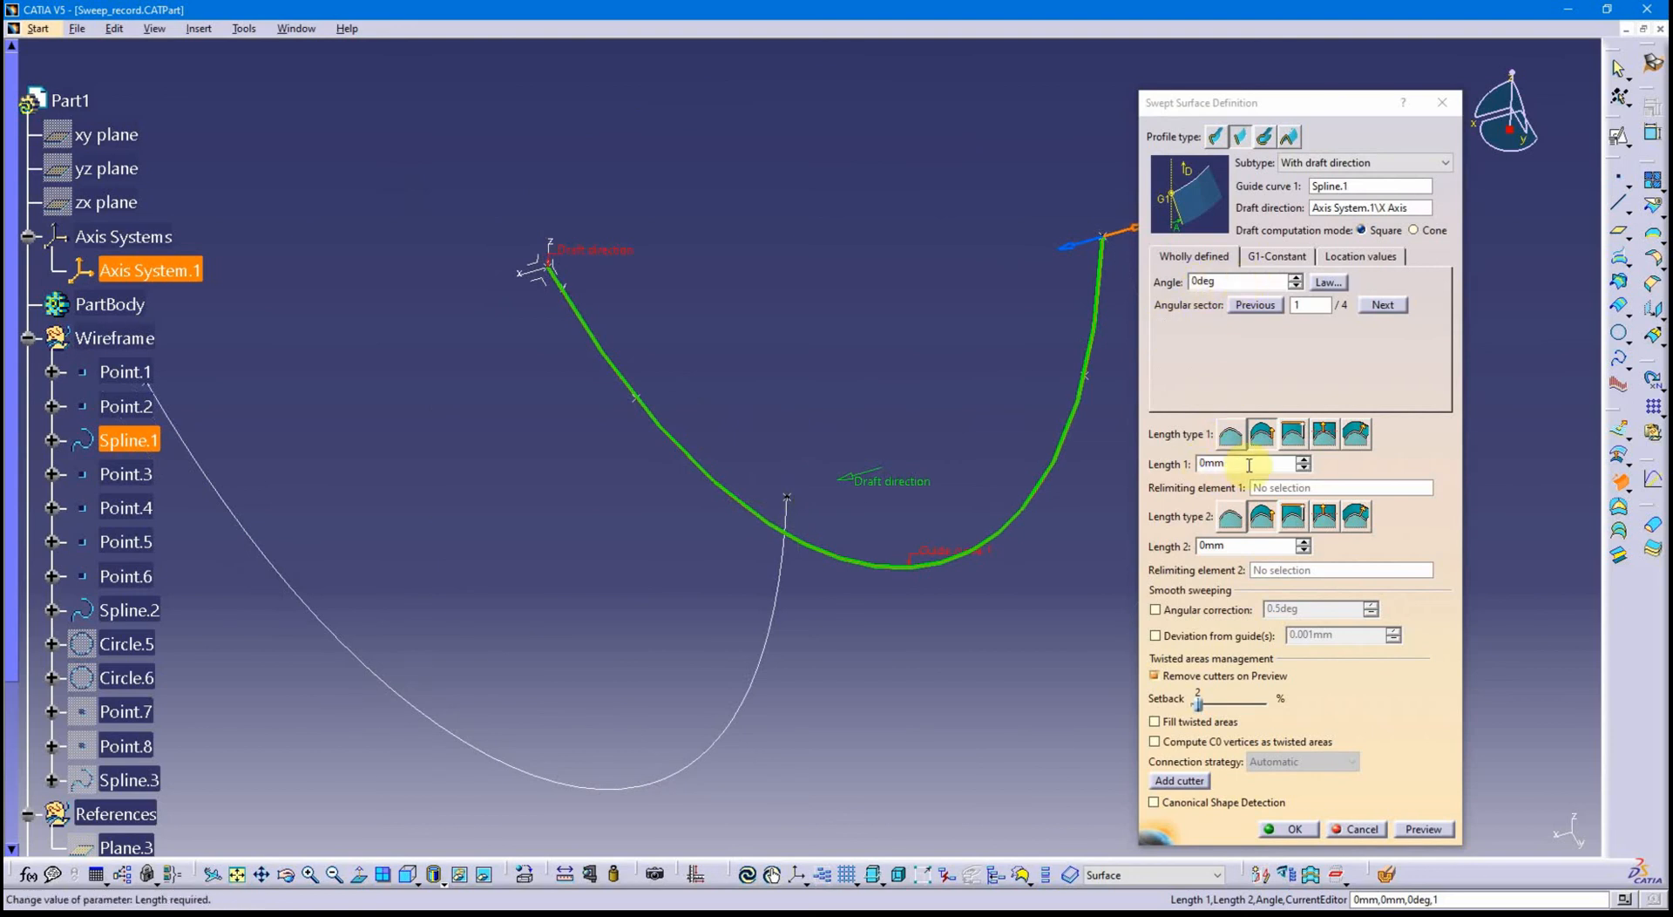
drag(1249, 465, 1194, 465)
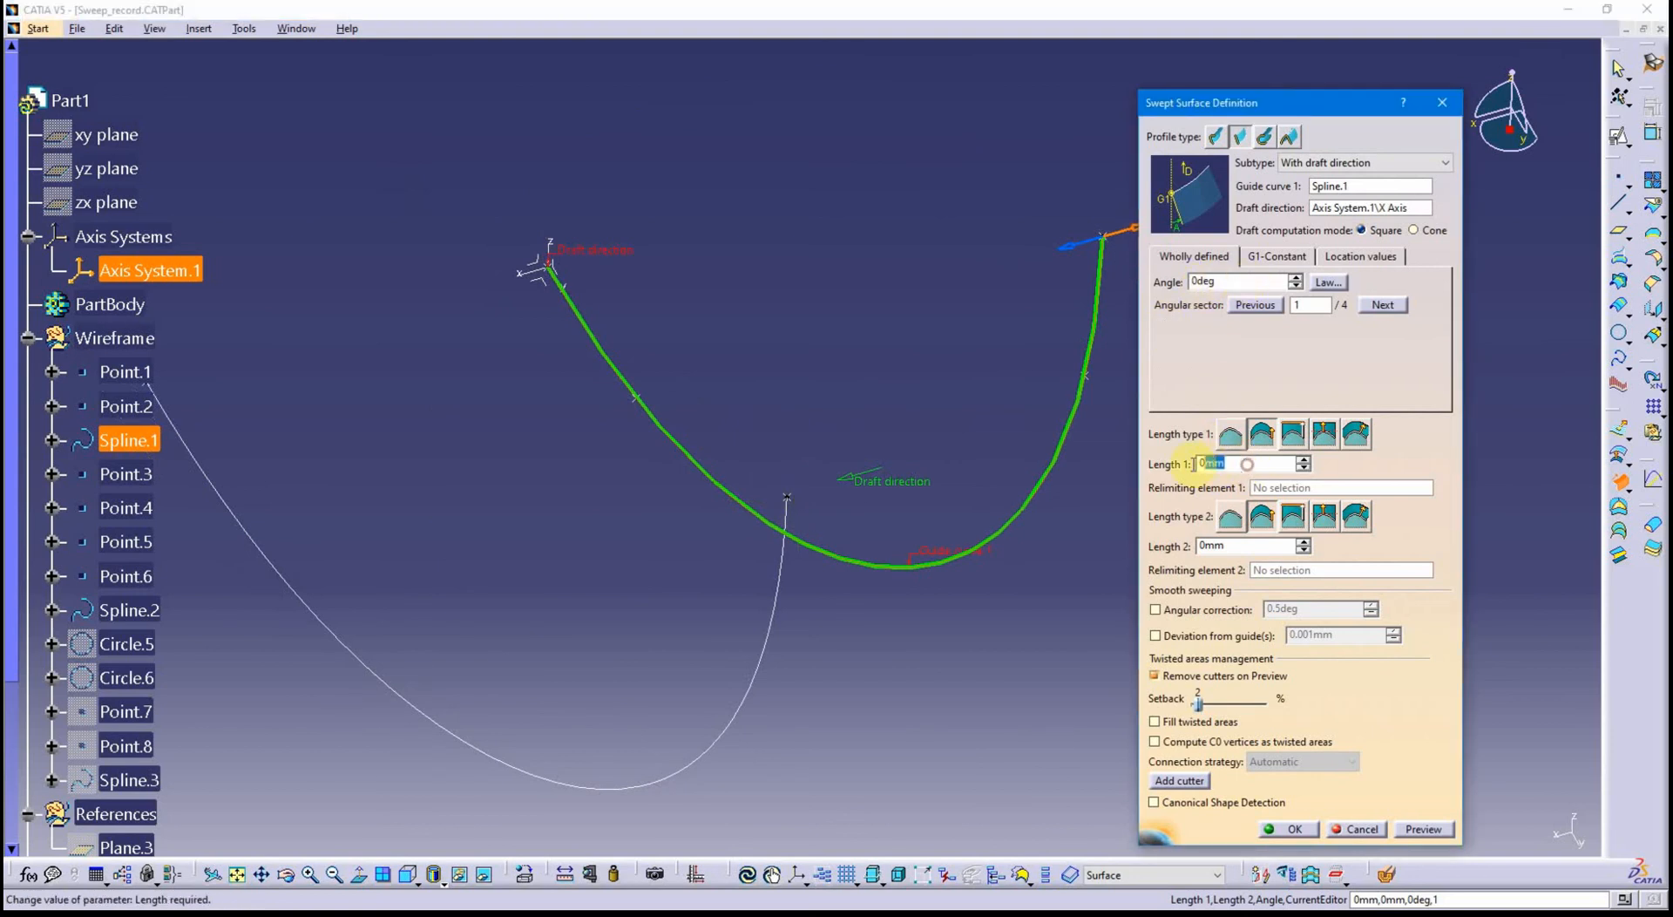
click(1138, 454)
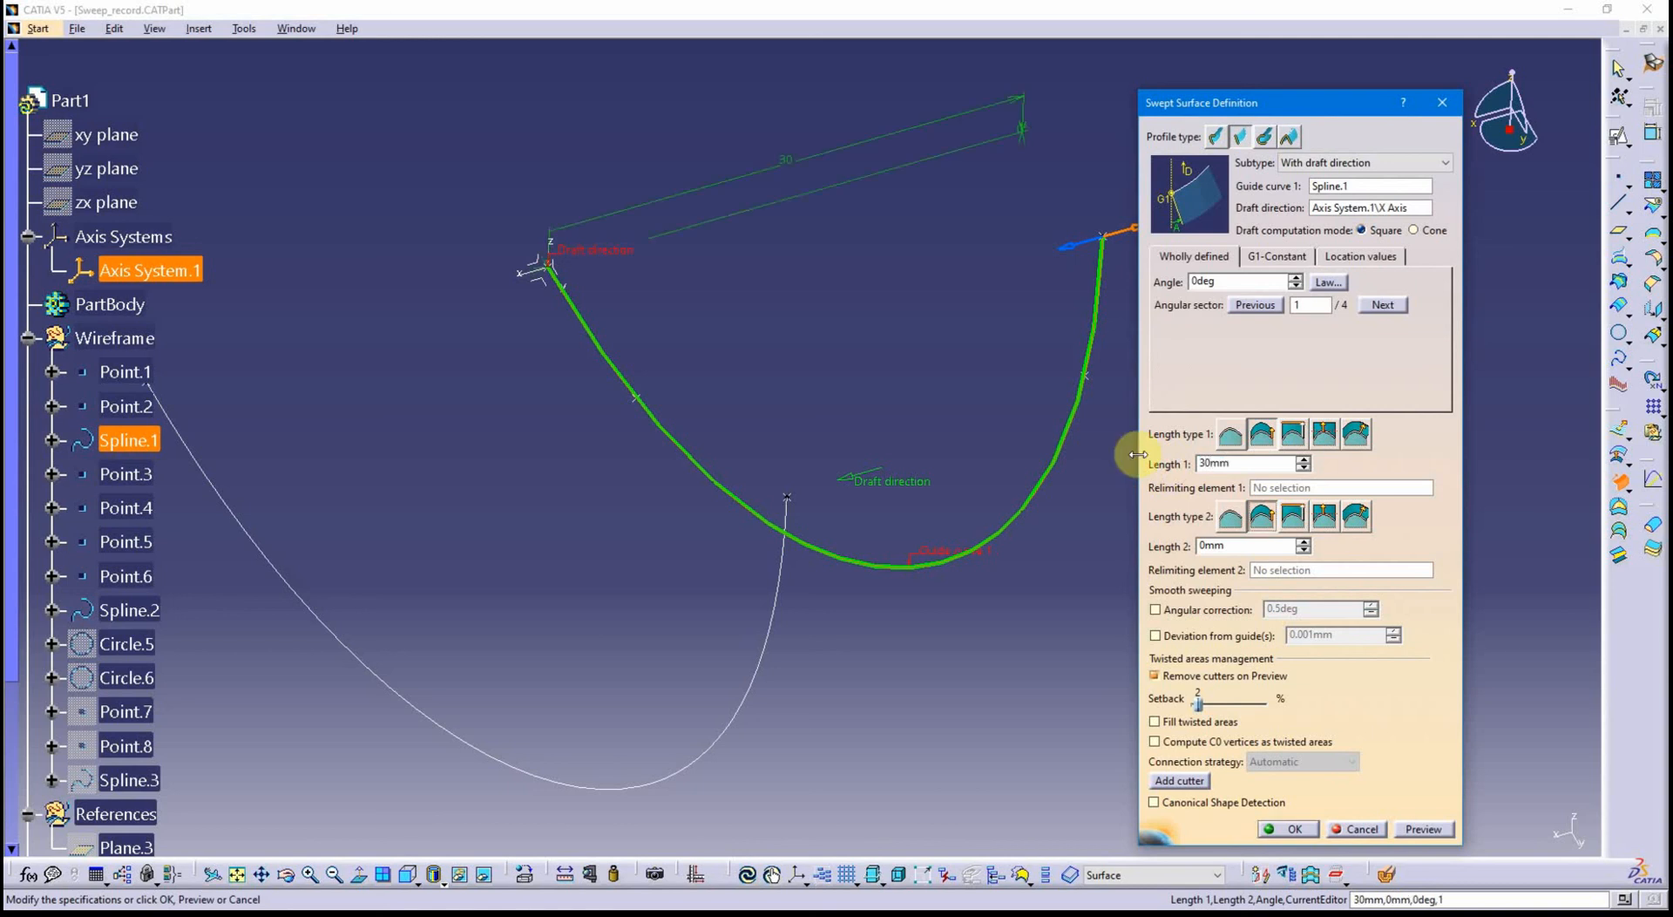
middle_drag(938, 430, 829, 416)
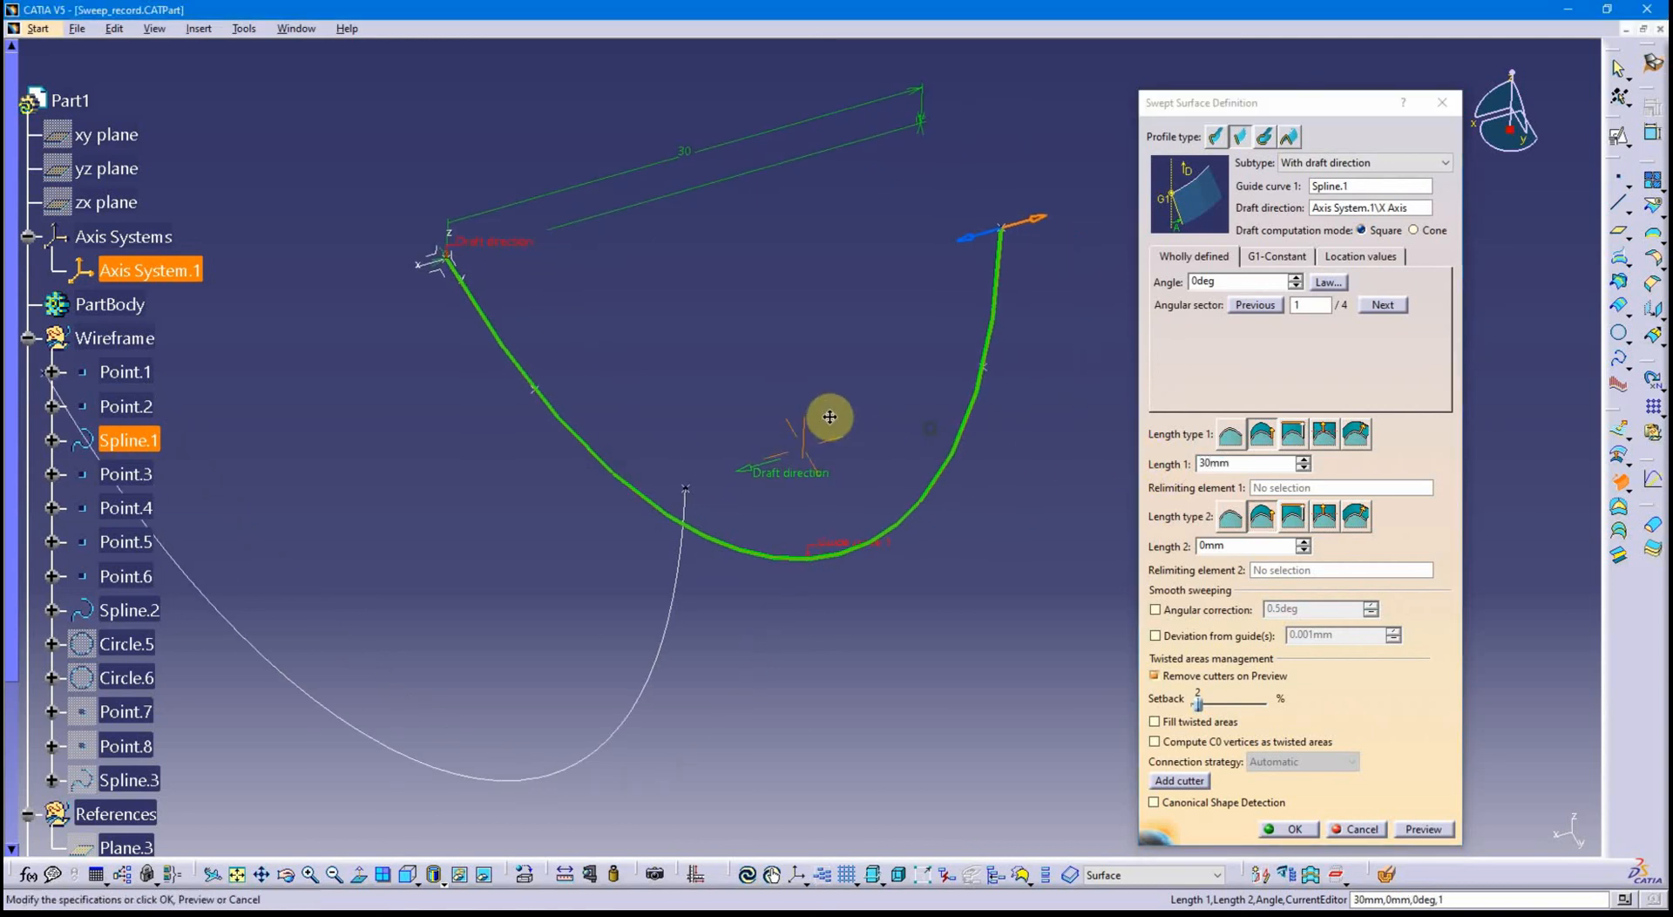
click(1403, 826)
mouse_move(795, 534)
middle_down()
mouse_move(638, 482)
mouse_move(784, 551)
middle_up()
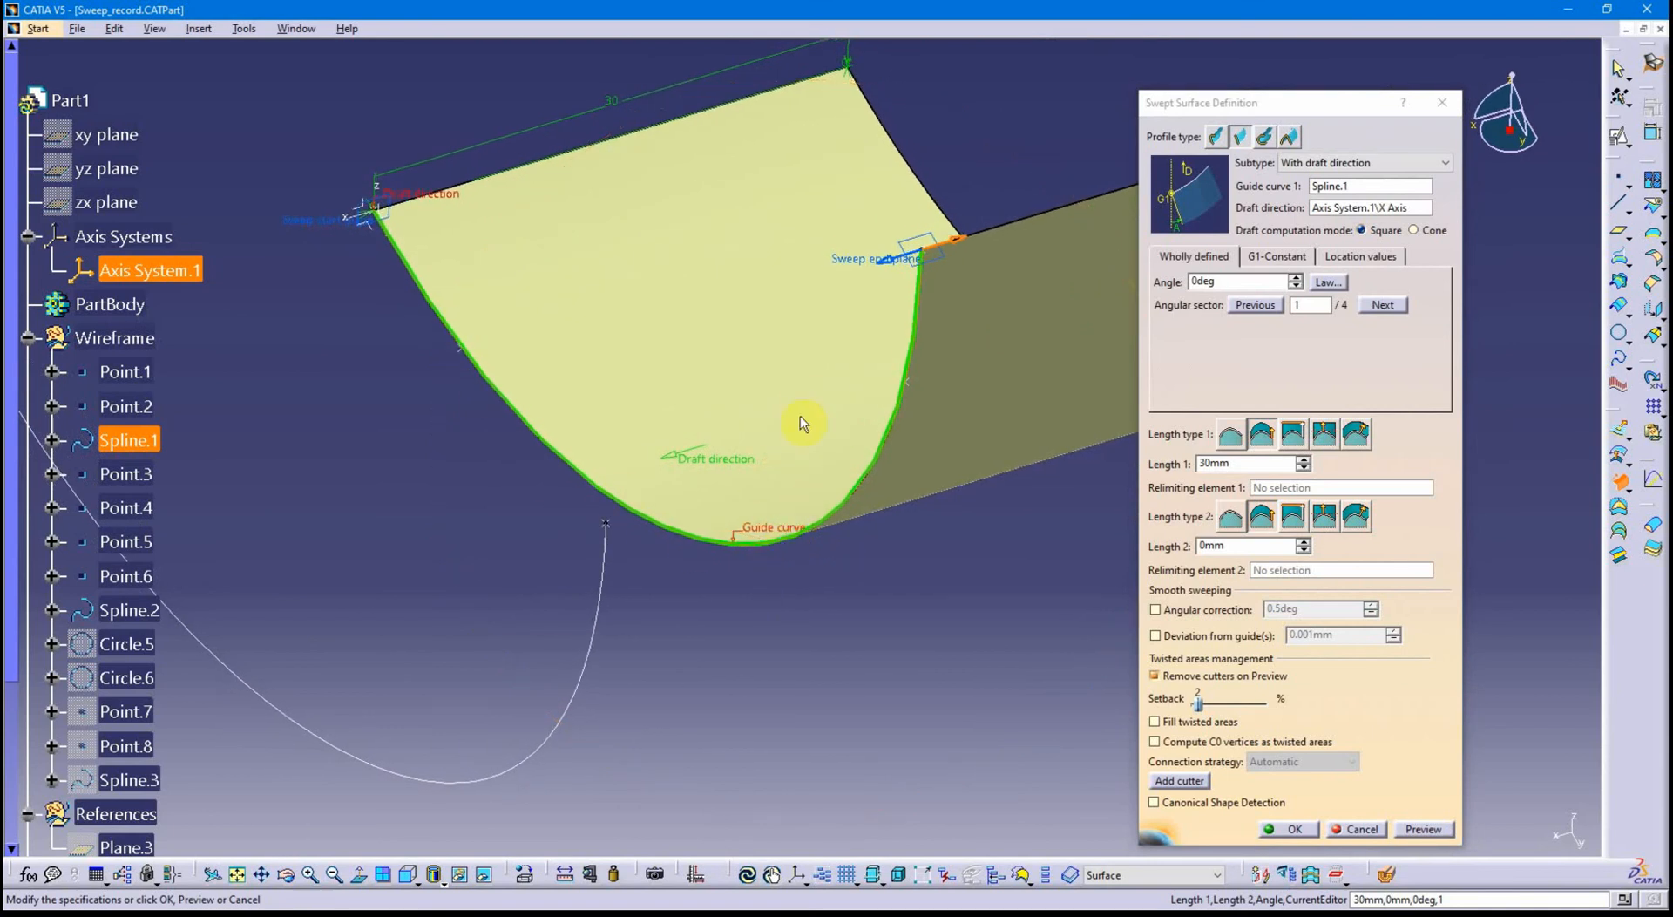
Set the sweep's draft angle to 15 deg, preview it and create the surface.
middle_drag(861, 451, 814, 456)
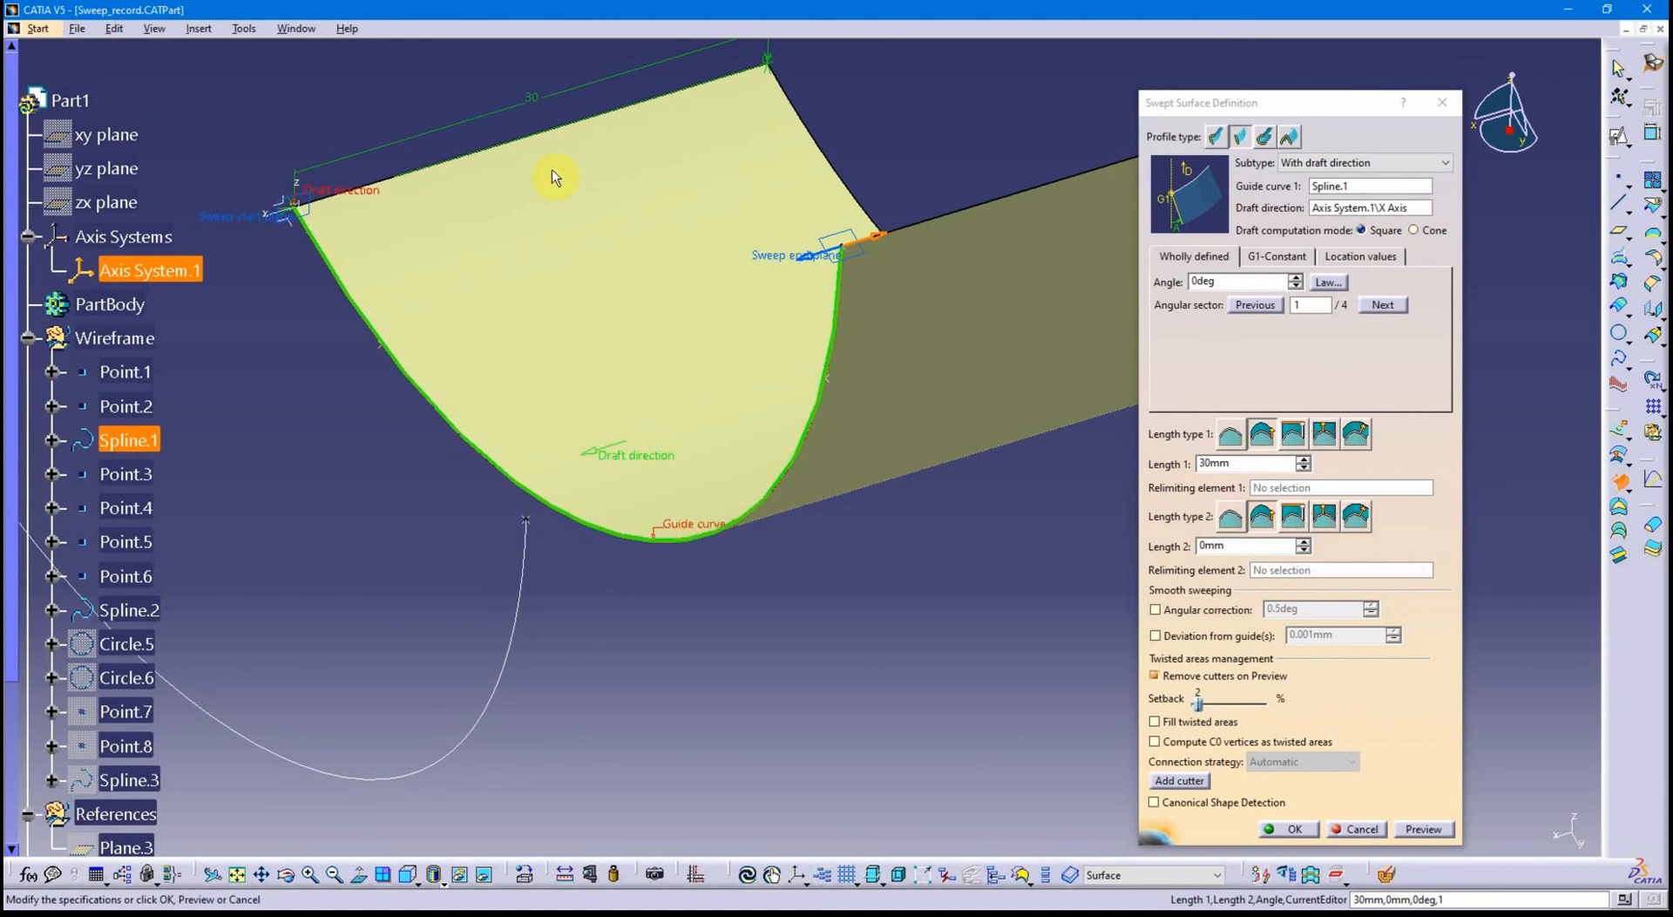
middle_drag(728, 448, 740, 516)
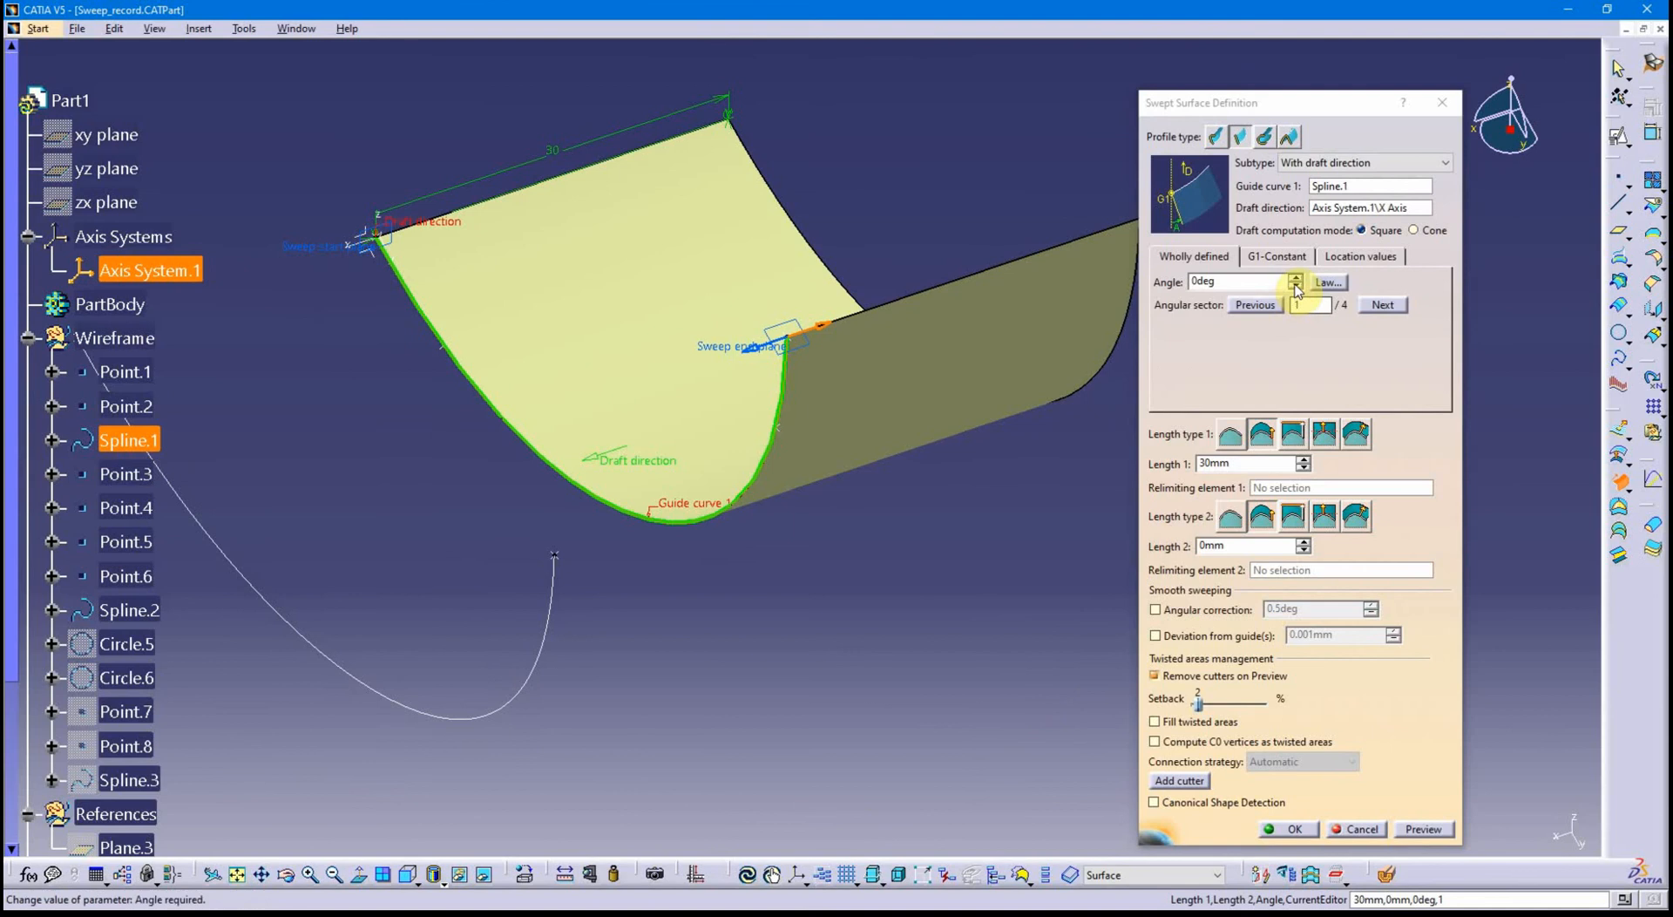
click(1297, 279)
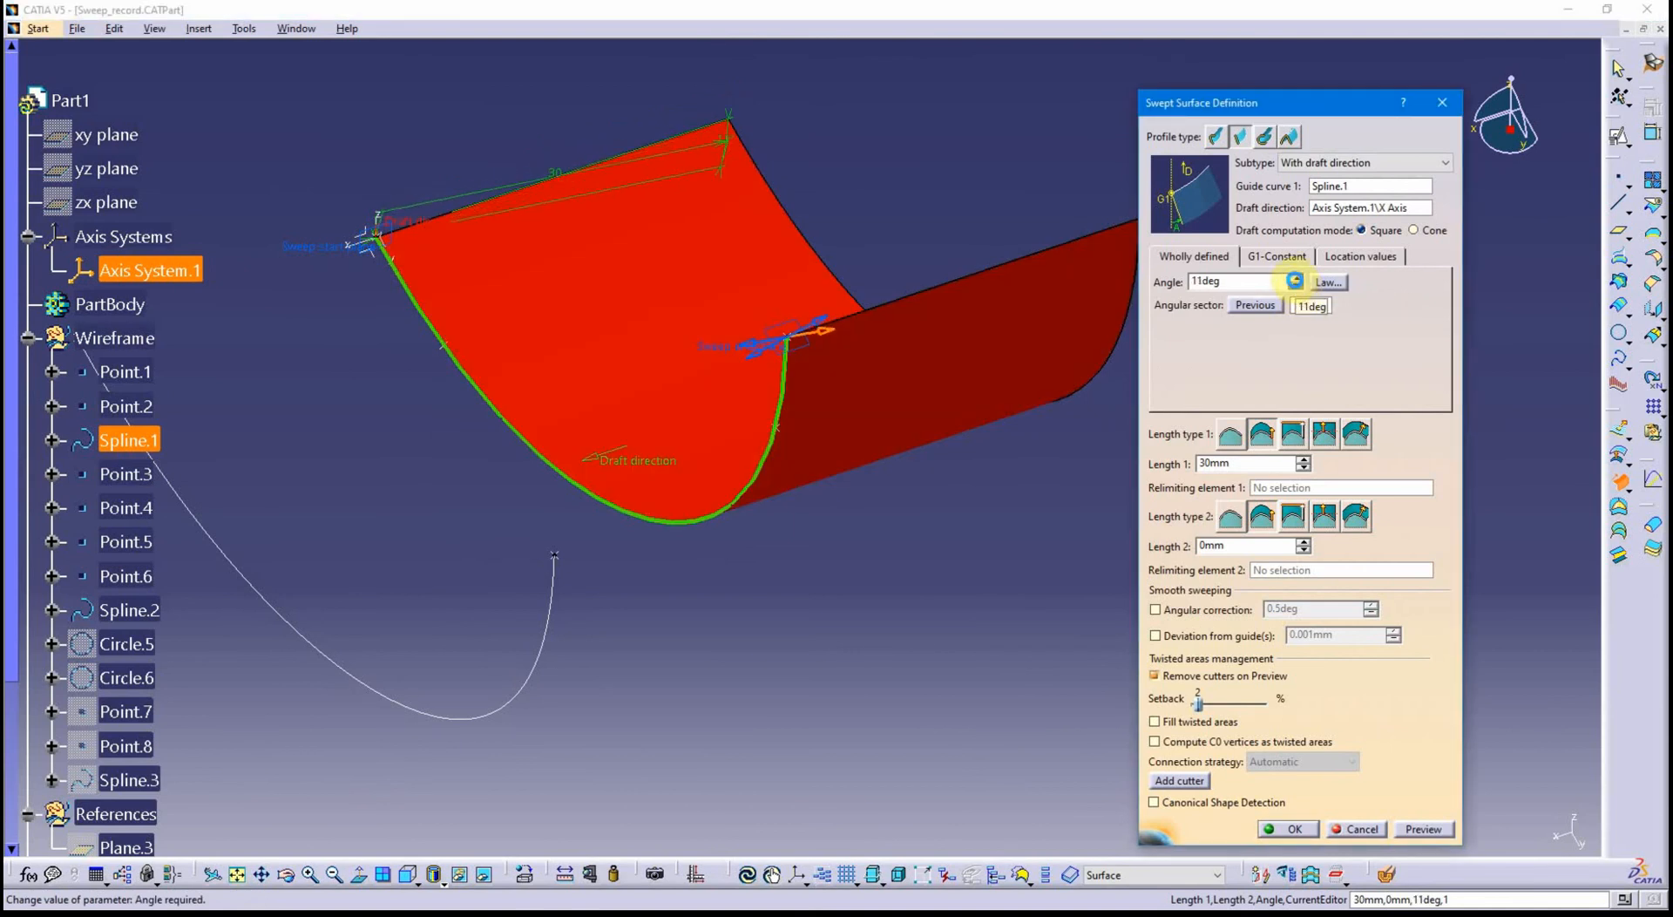
click(1435, 828)
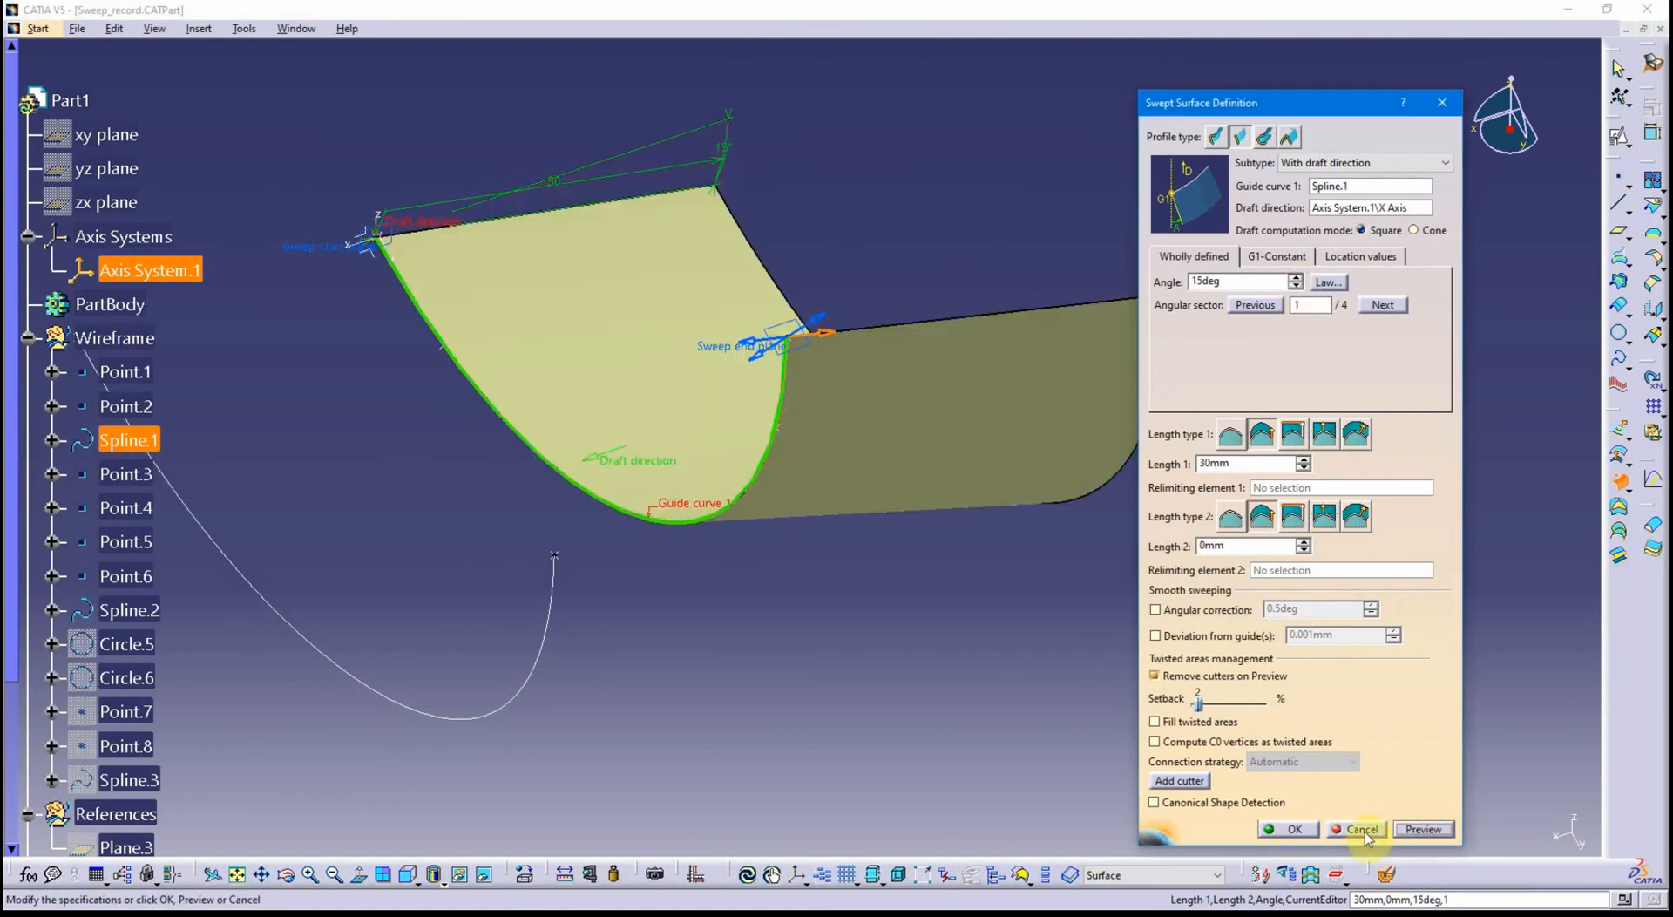
click(1289, 829)
Review the new draft sweep's shape and definition settings, closing the definition without changing any values.
middle_drag(1057, 758, 735, 506)
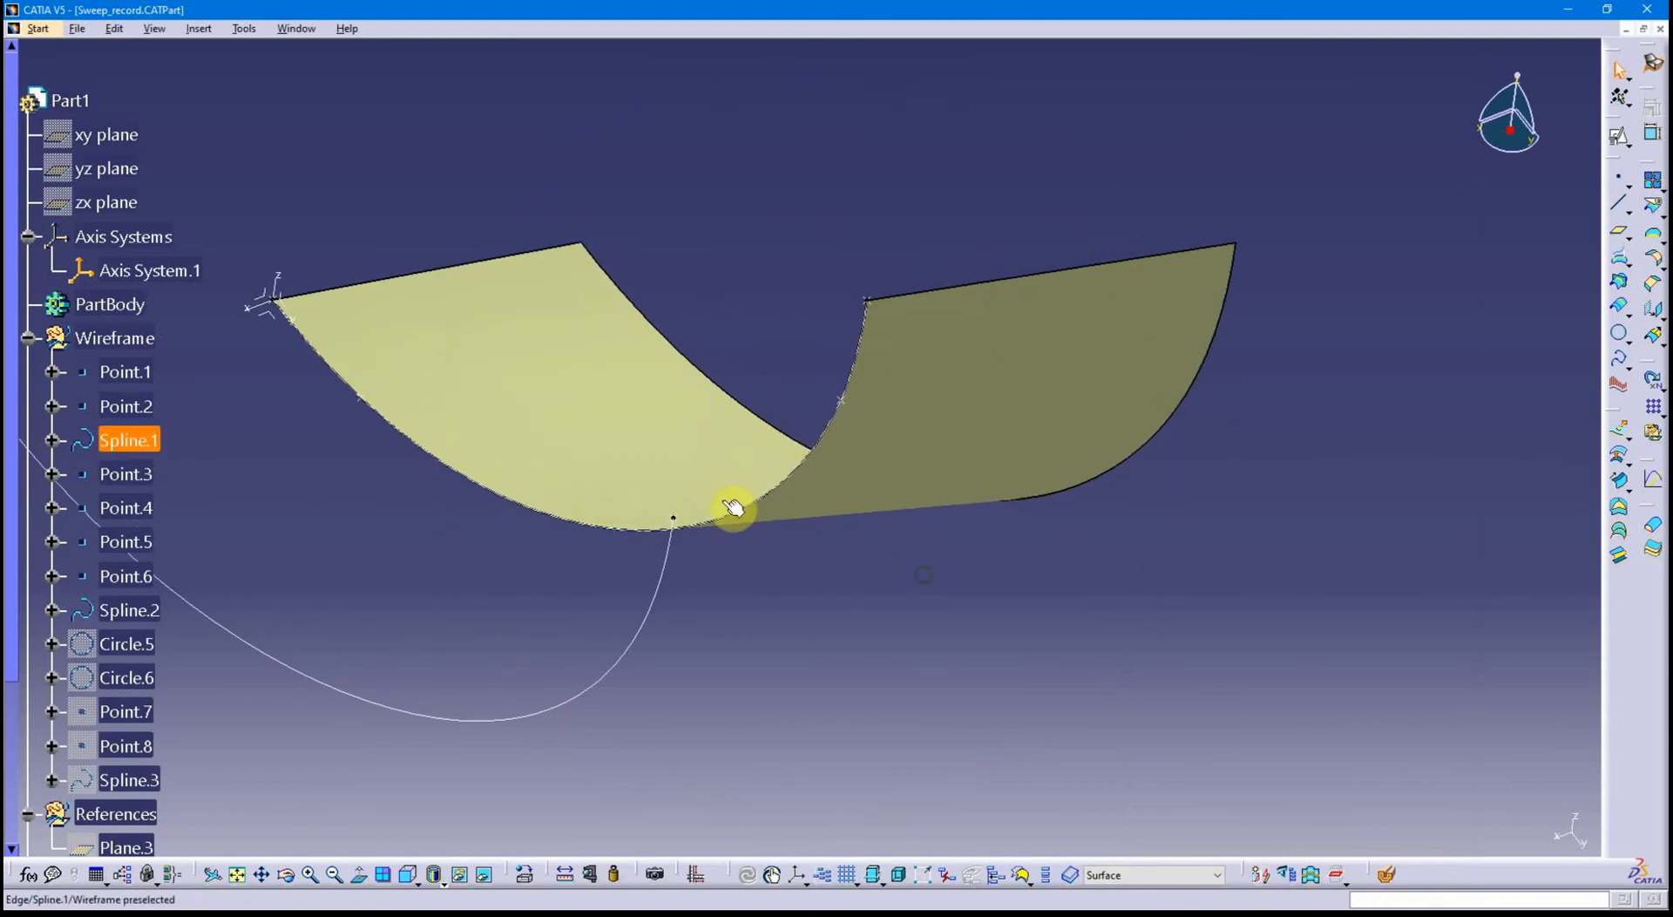
double_click(689, 470)
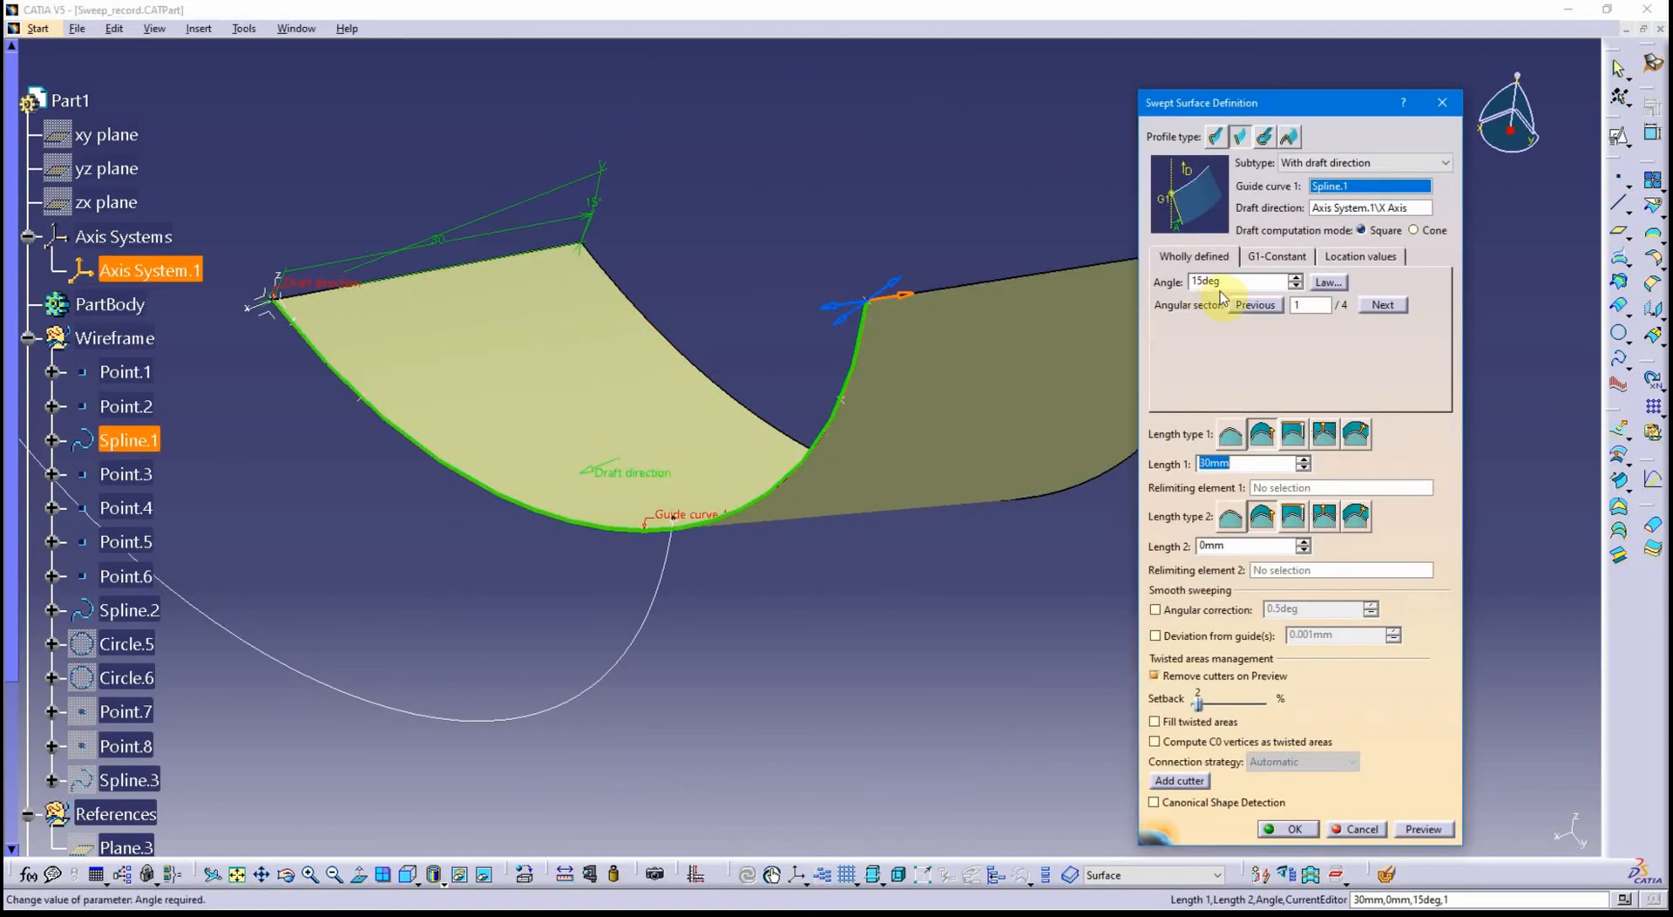
middle_drag(720, 488, 663, 504)
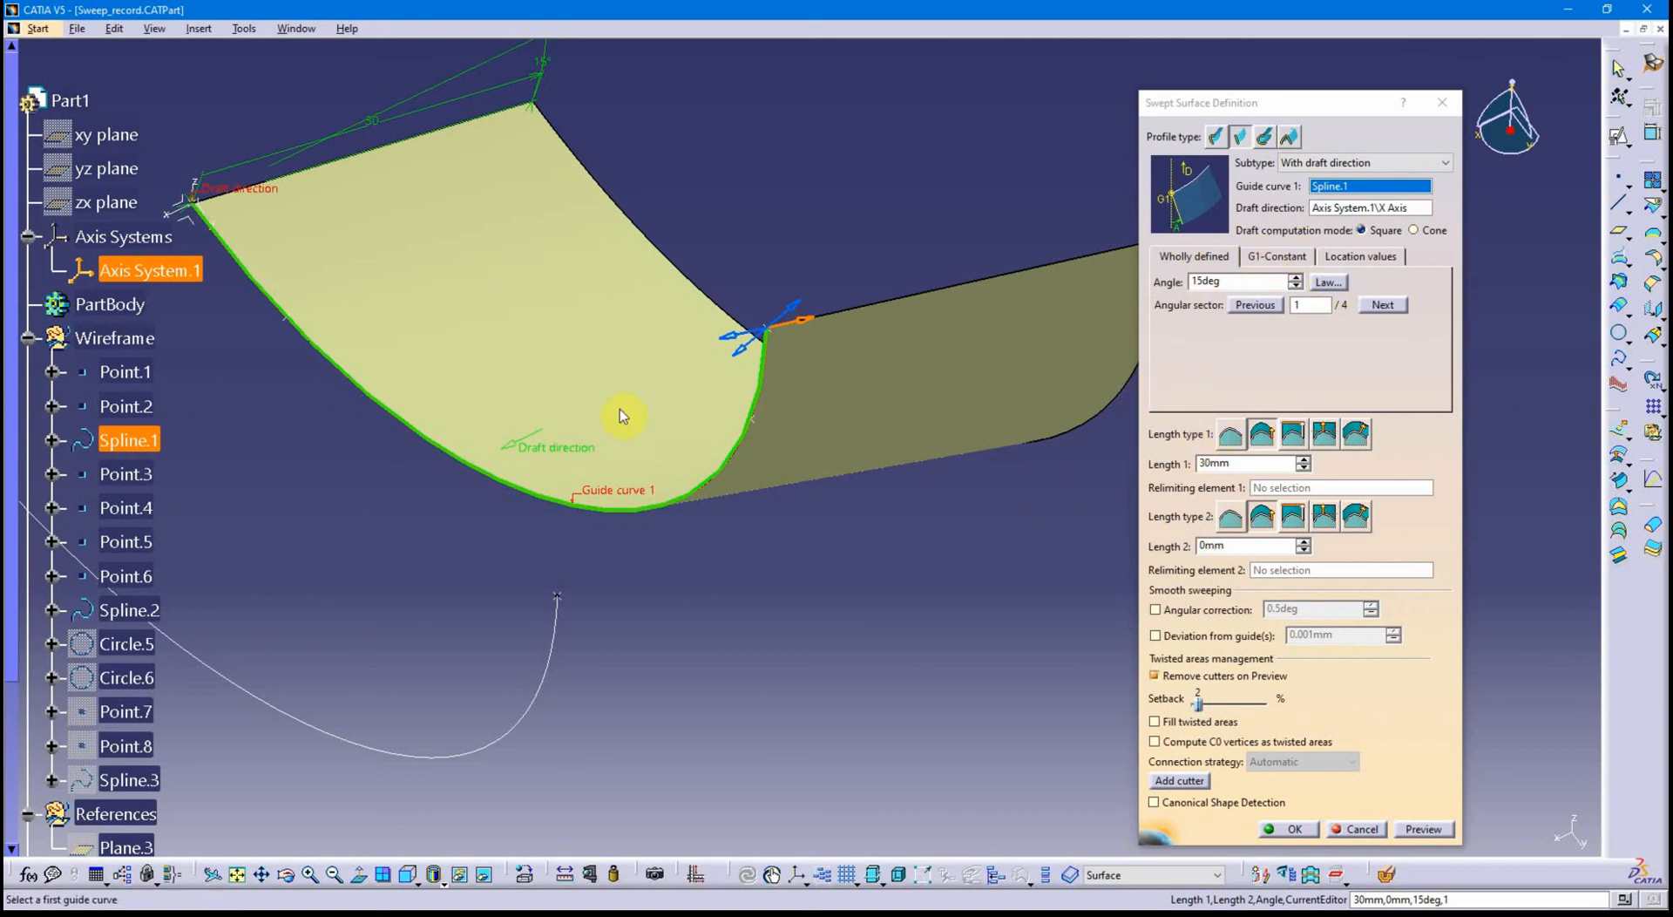
mouse_move(598, 515)
middle_down()
mouse_move(657, 545)
mouse_move(667, 573)
mouse_move(698, 561)
mouse_move(710, 711)
mouse_move(741, 624)
mouse_move(740, 732)
mouse_move(750, 549)
mouse_move(749, 573)
mouse_move(865, 562)
mouse_move(799, 575)
mouse_move(756, 609)
mouse_move(753, 574)
mouse_move(742, 604)
mouse_move(755, 597)
mouse_move(671, 643)
middle_up()
click(1290, 828)
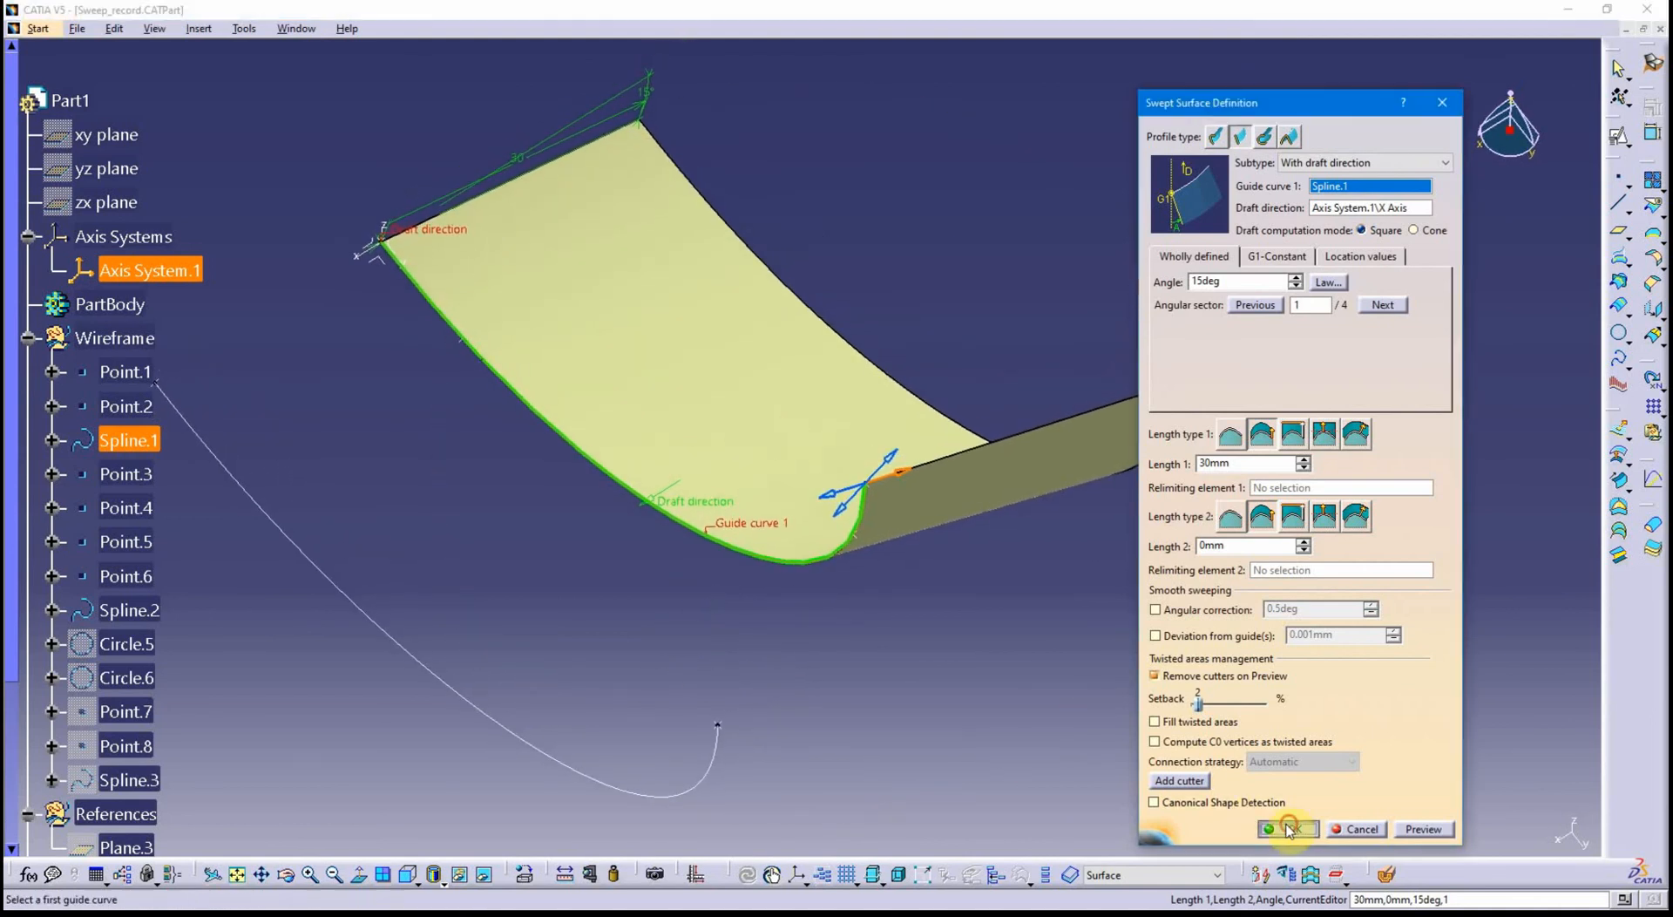
middle_drag(986, 668, 1002, 592)
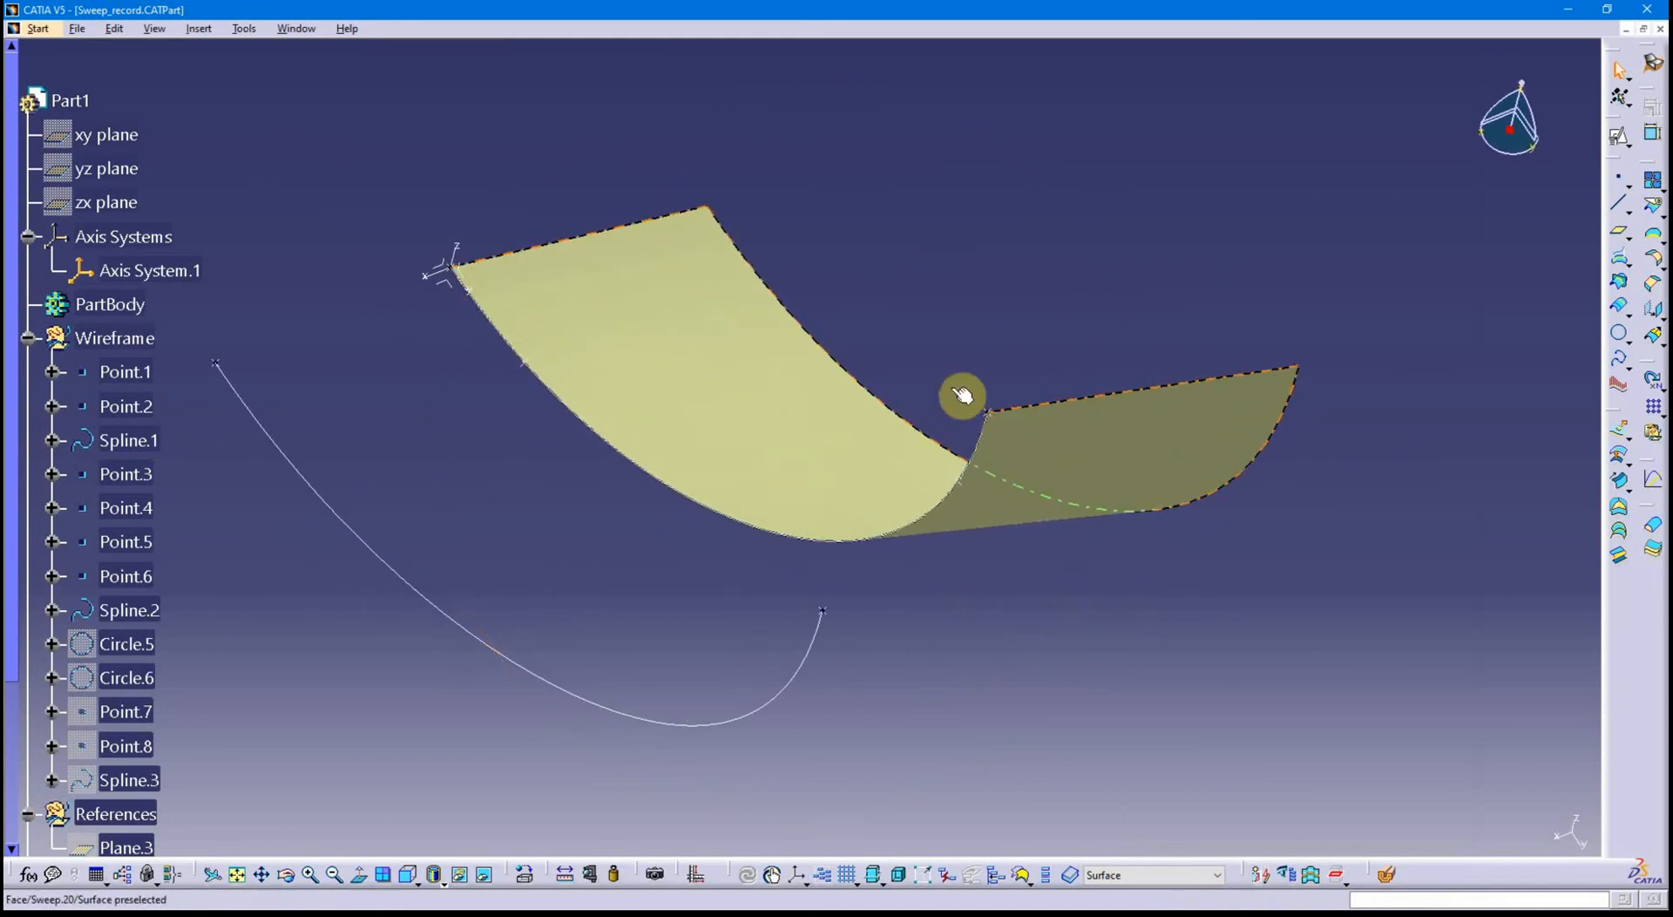
double_click(755, 443)
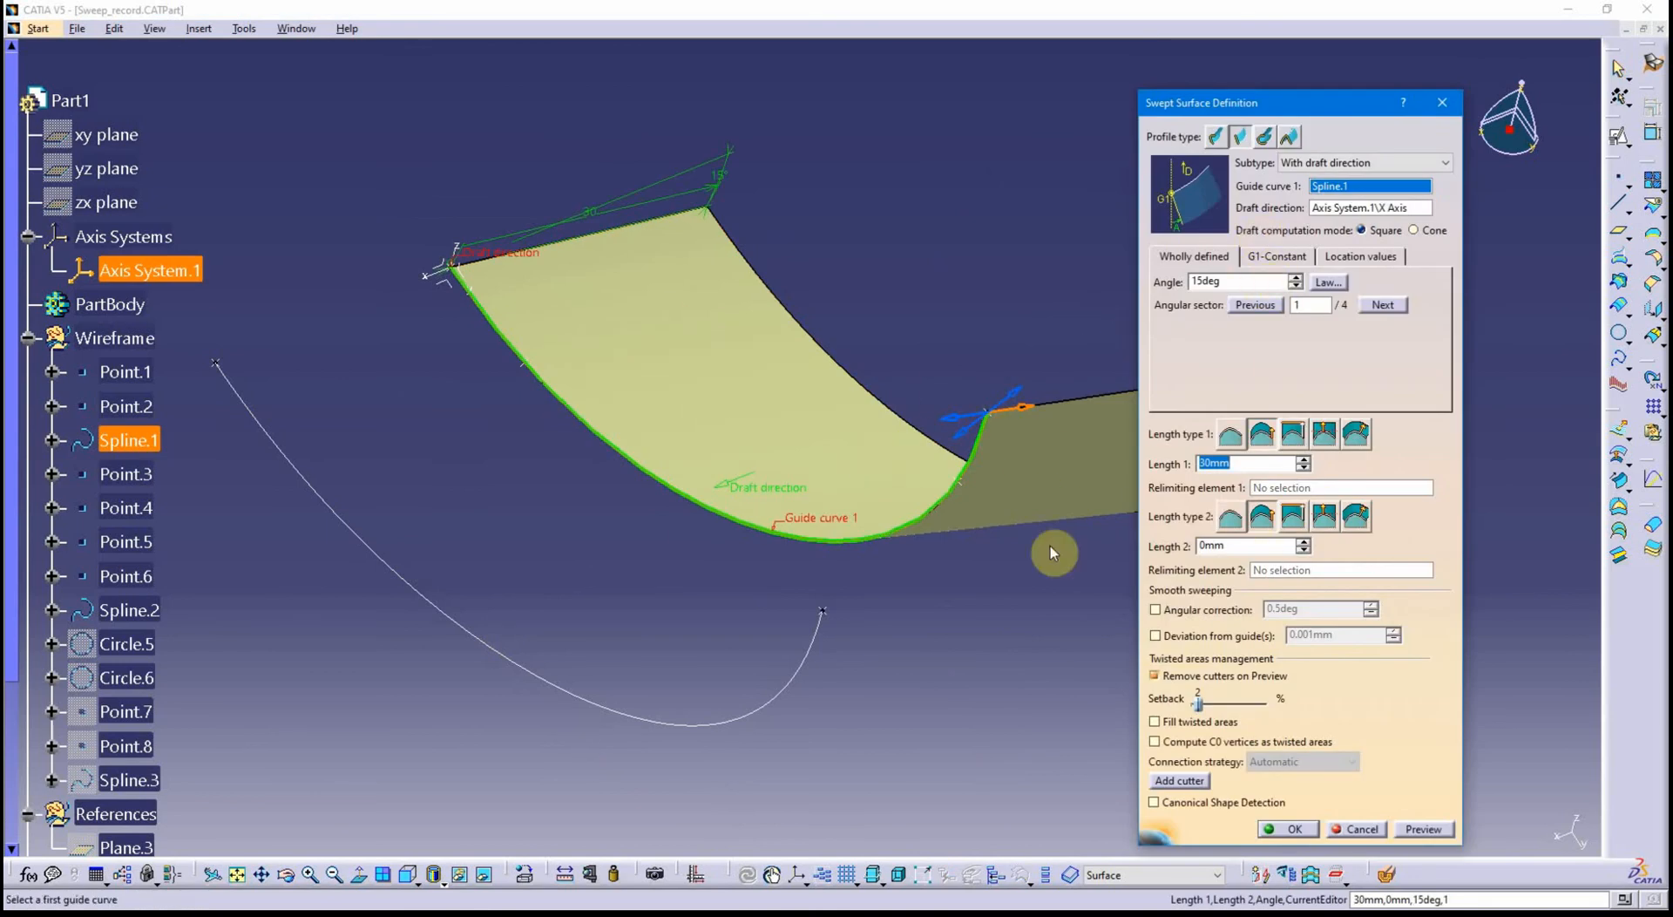
click(1289, 829)
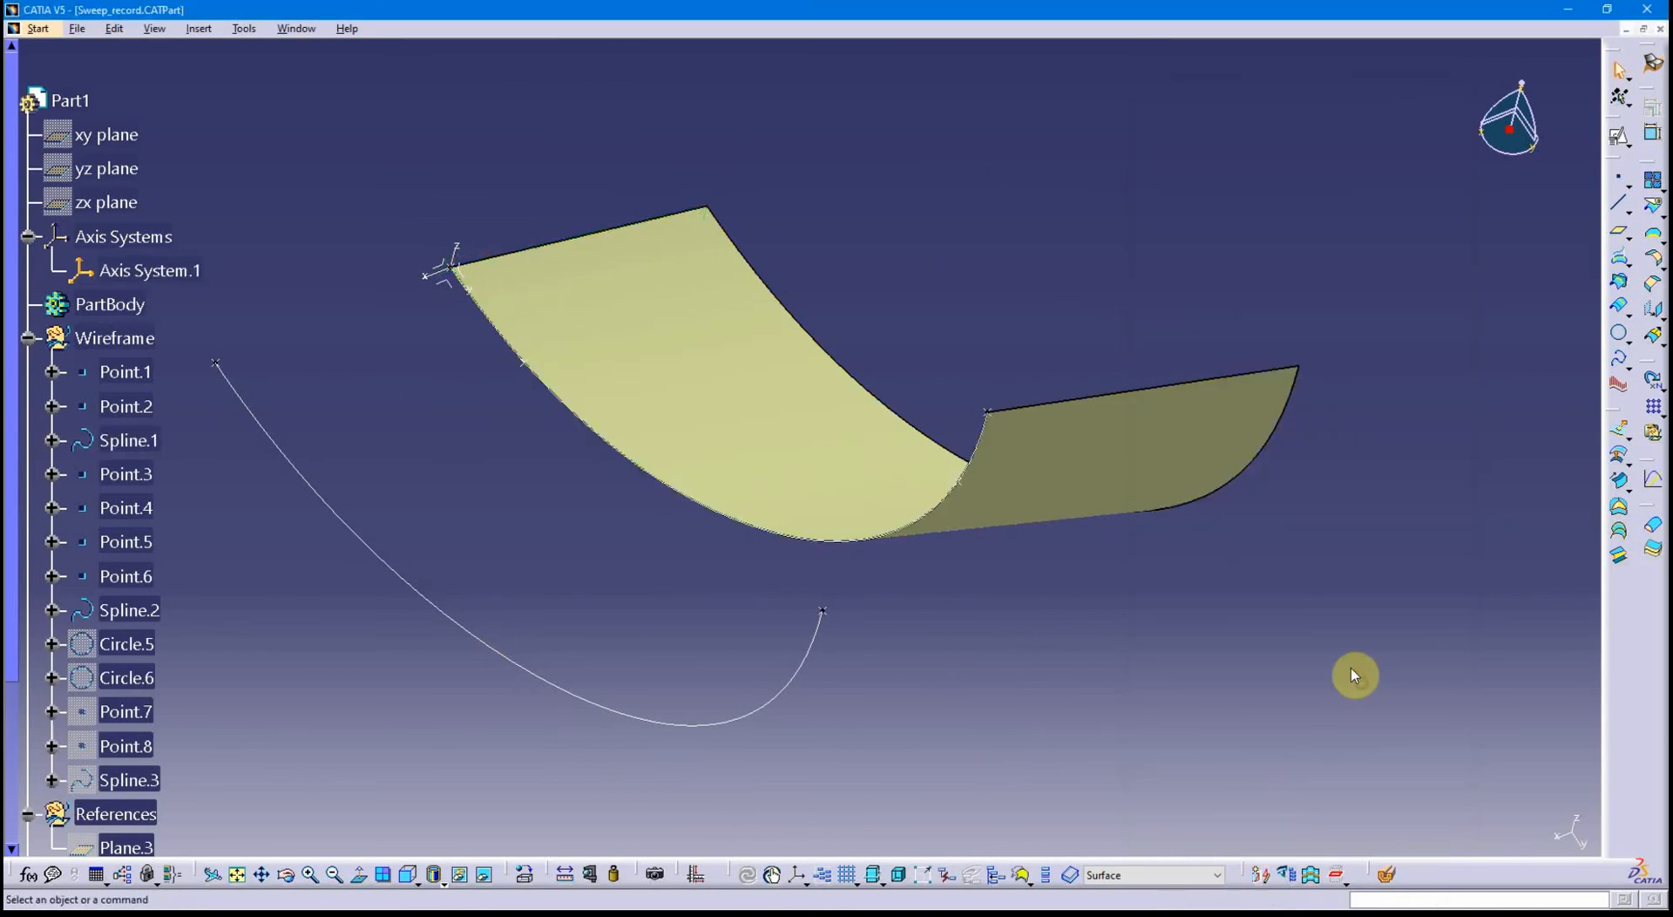